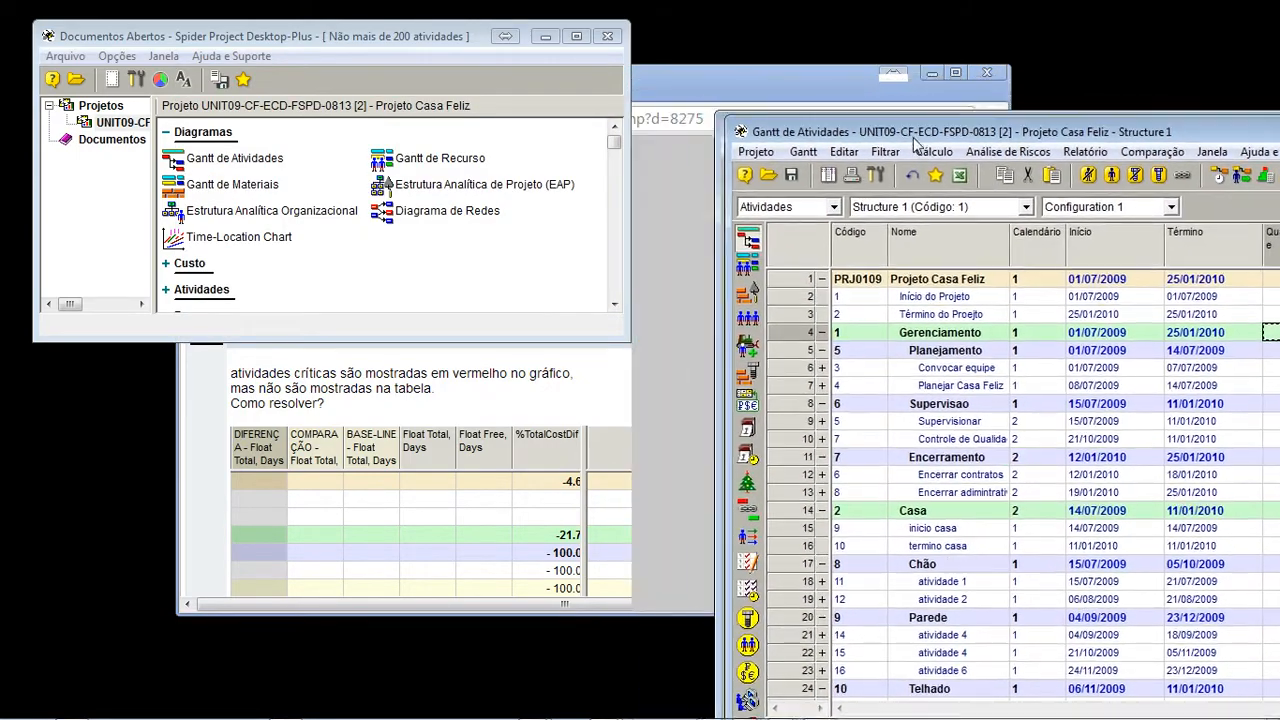
Bring the browser to the front, enlarge it and read the forum post "Folga livre não é calculada" with its screenshot
click(803, 88)
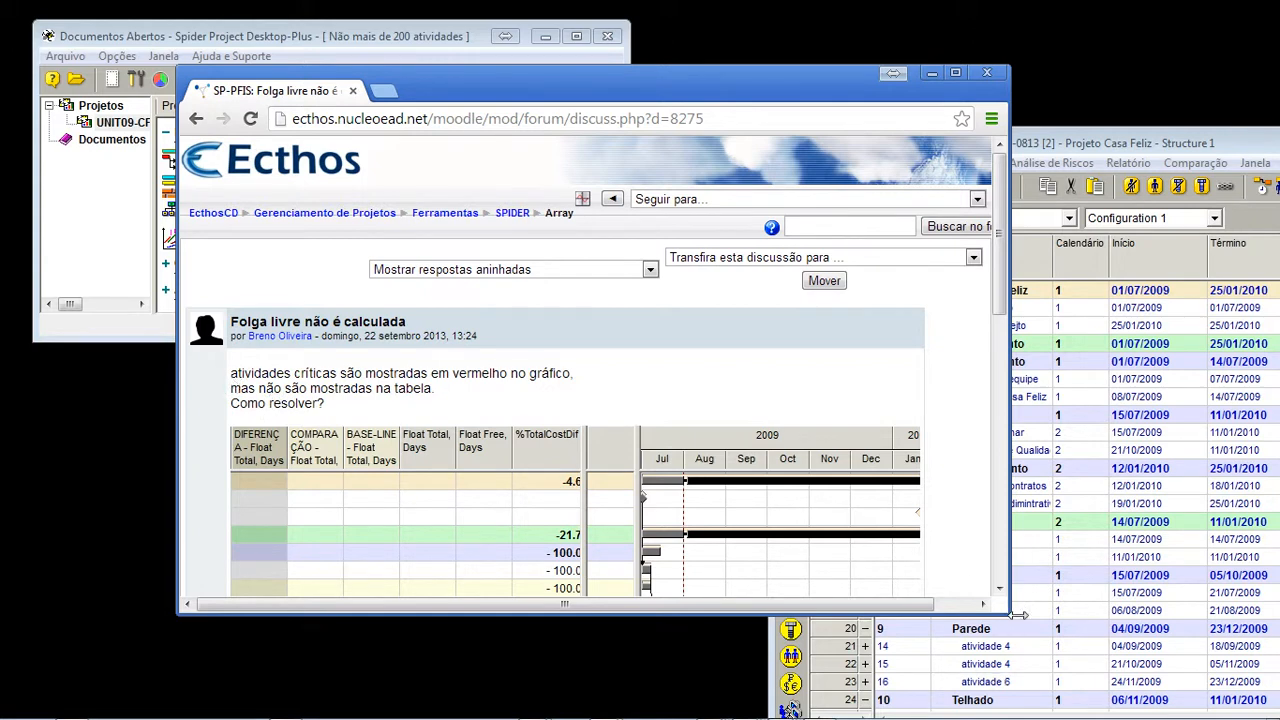
drag(1018, 614, 1112, 686)
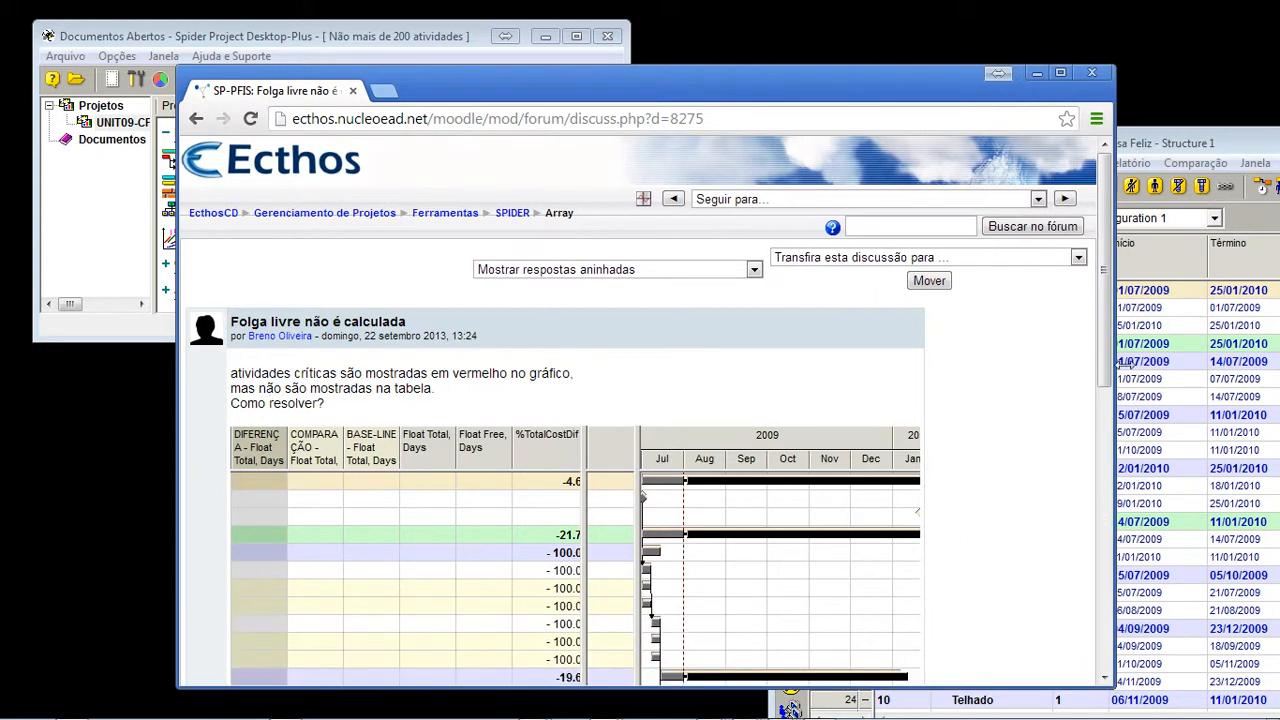
drag(1104, 365, 1108, 435)
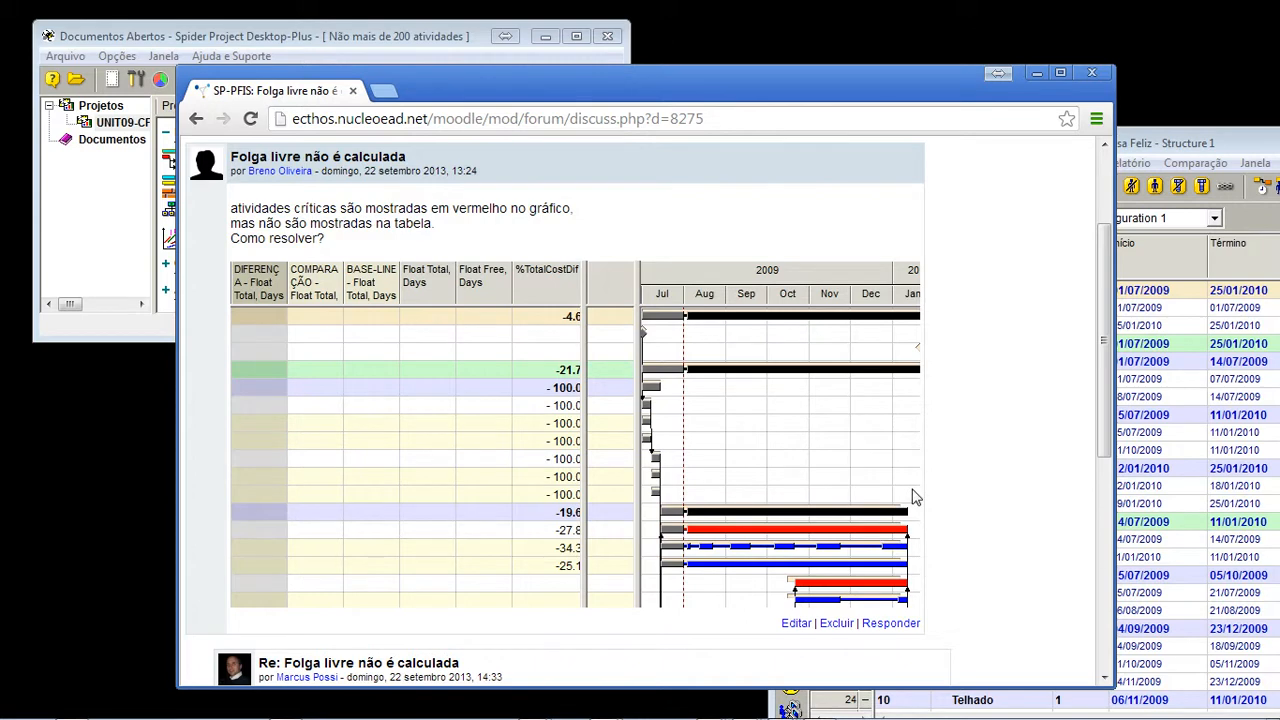
Minimize the browser, maximize Spider Project's Gantt de Atividades window and widen the "Folga Total, Dias" column
click(1037, 73)
drag(1150, 147, 921, 119)
double_click(921, 119)
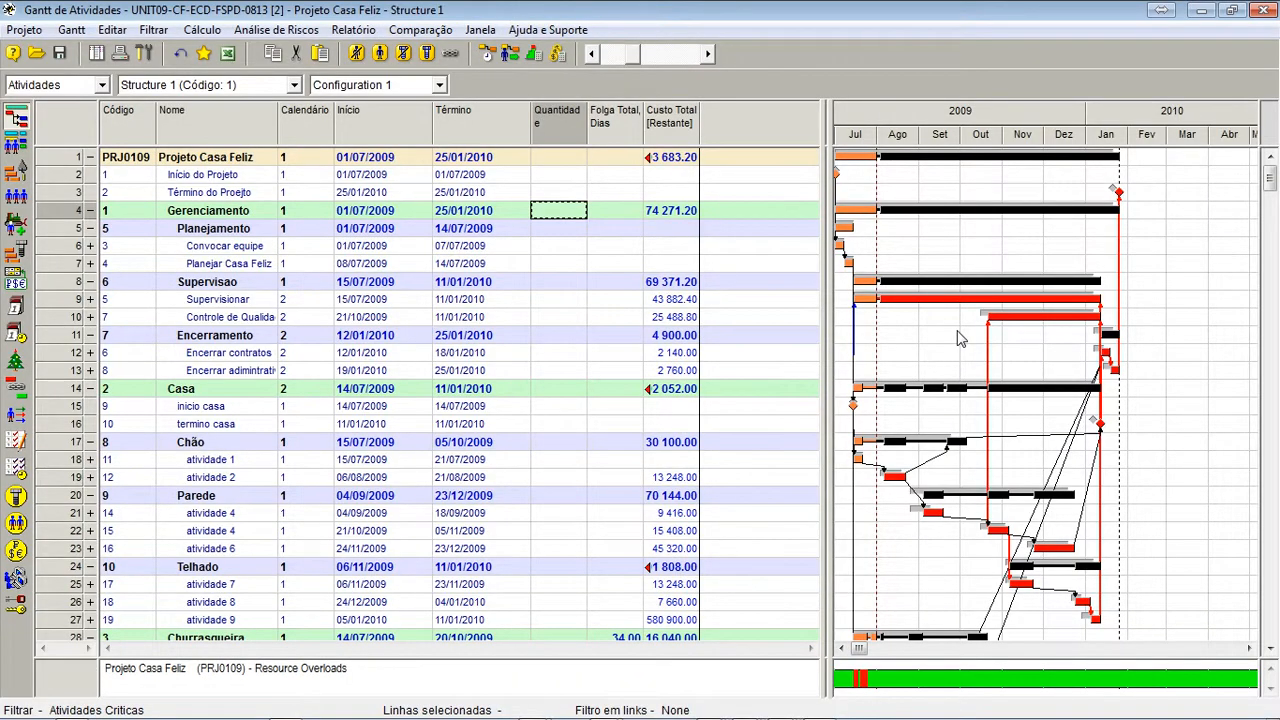
drag(655, 123, 680, 124)
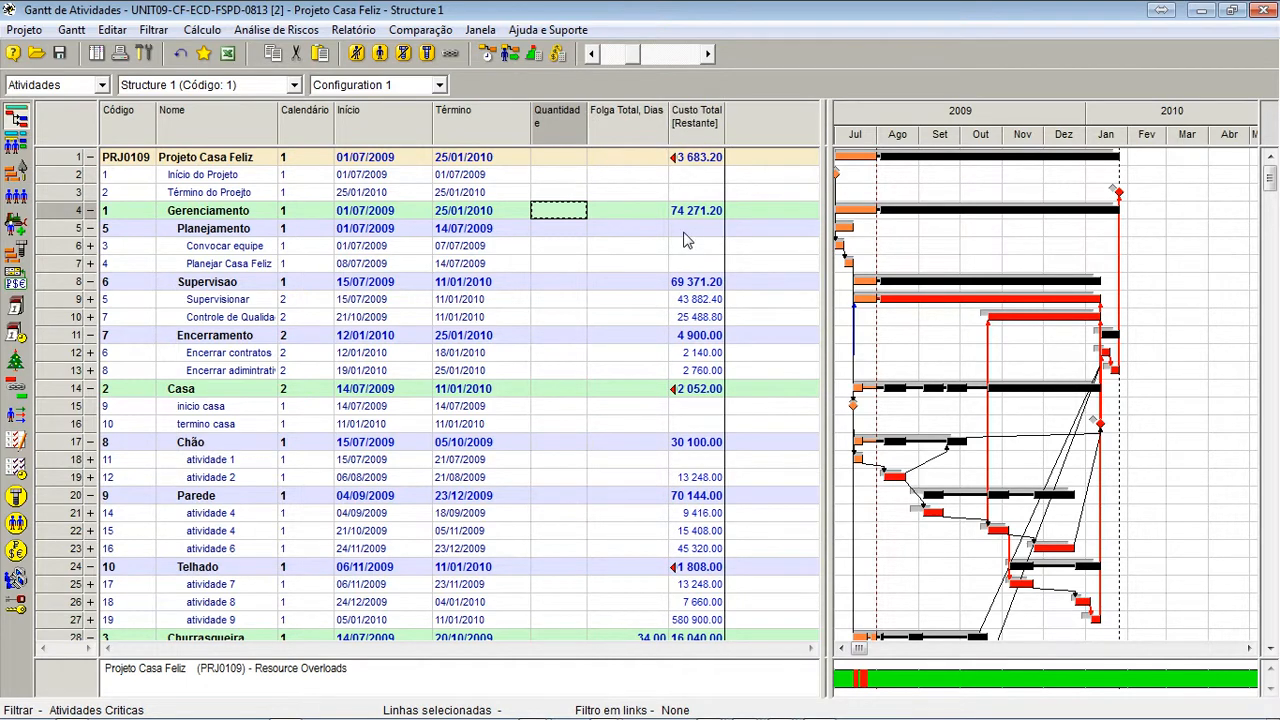
drag(1270, 178, 1278, 383)
Calculate the schedule without resource restrictions, with only the "Calcular as datas 'mais-cedo'" option enabled among the general calculation options
click(510, 55)
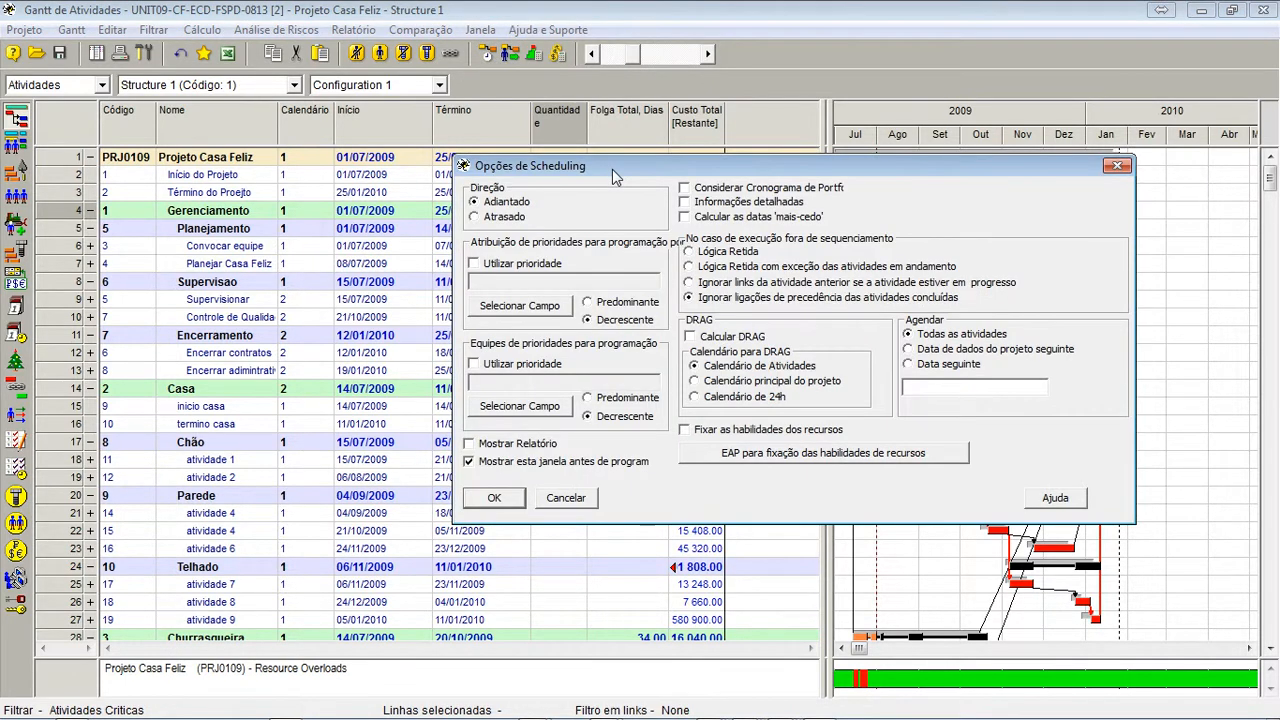
drag(612, 169, 454, 170)
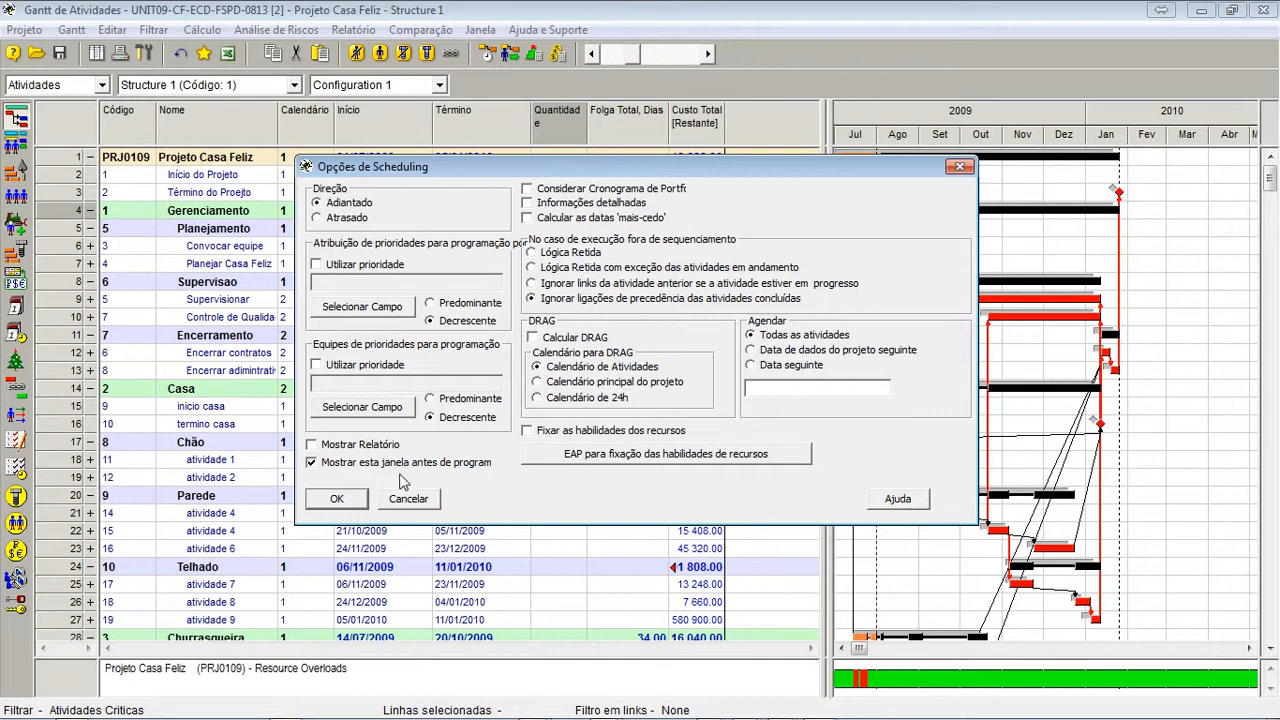
click(527, 218)
click(527, 203)
click(528, 204)
click(527, 189)
click(528, 190)
click(337, 498)
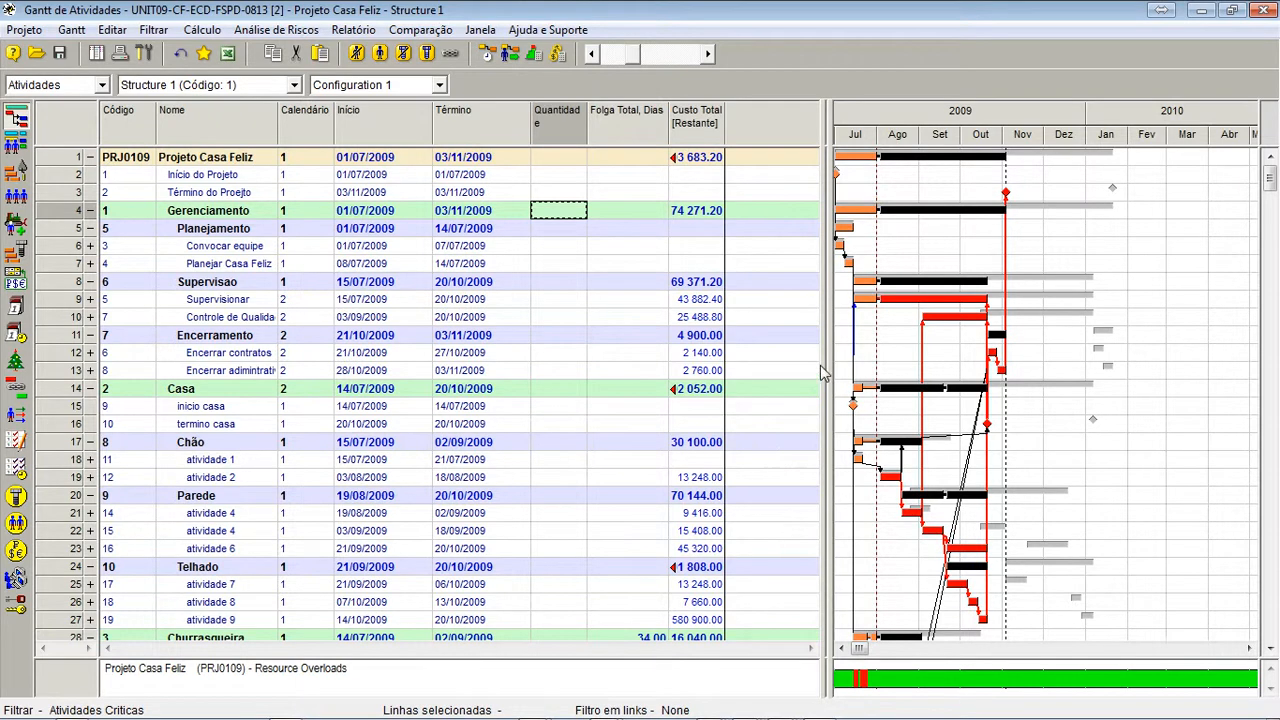
Give the Gantt chart more width beside the activity table and enlarge its time scale
drag(840, 352, 728, 368)
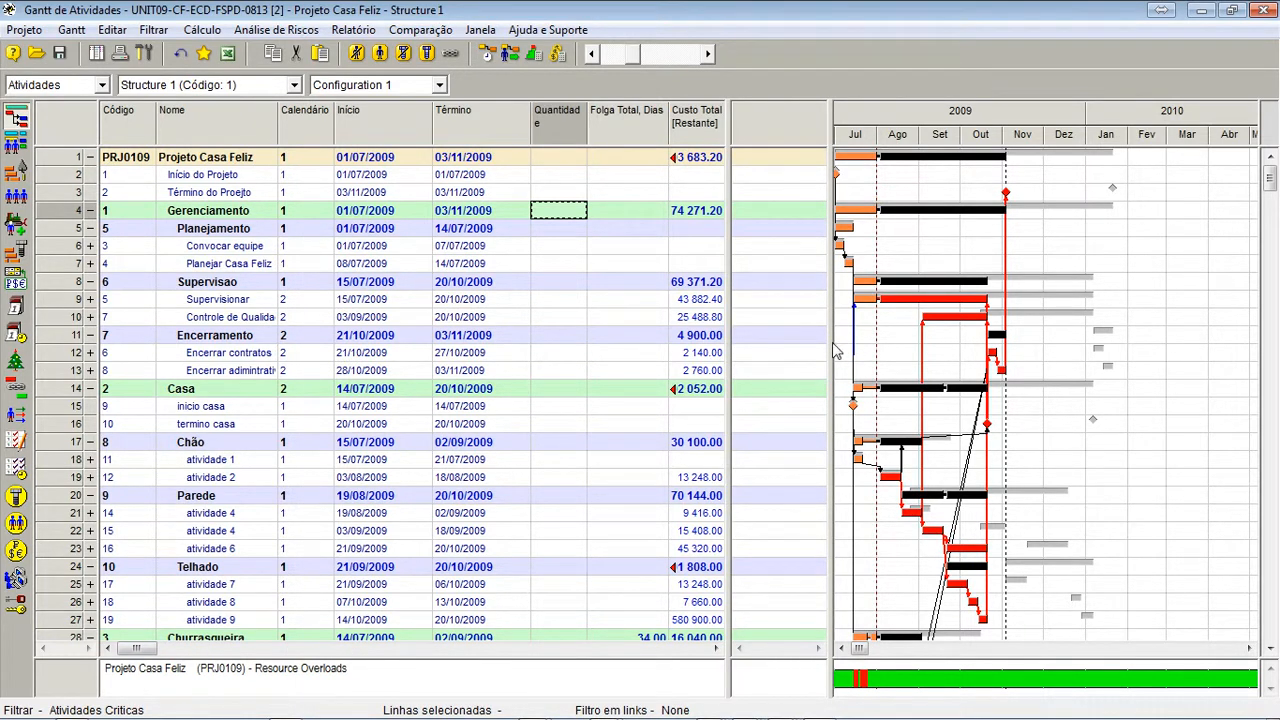
drag(834, 351, 730, 372)
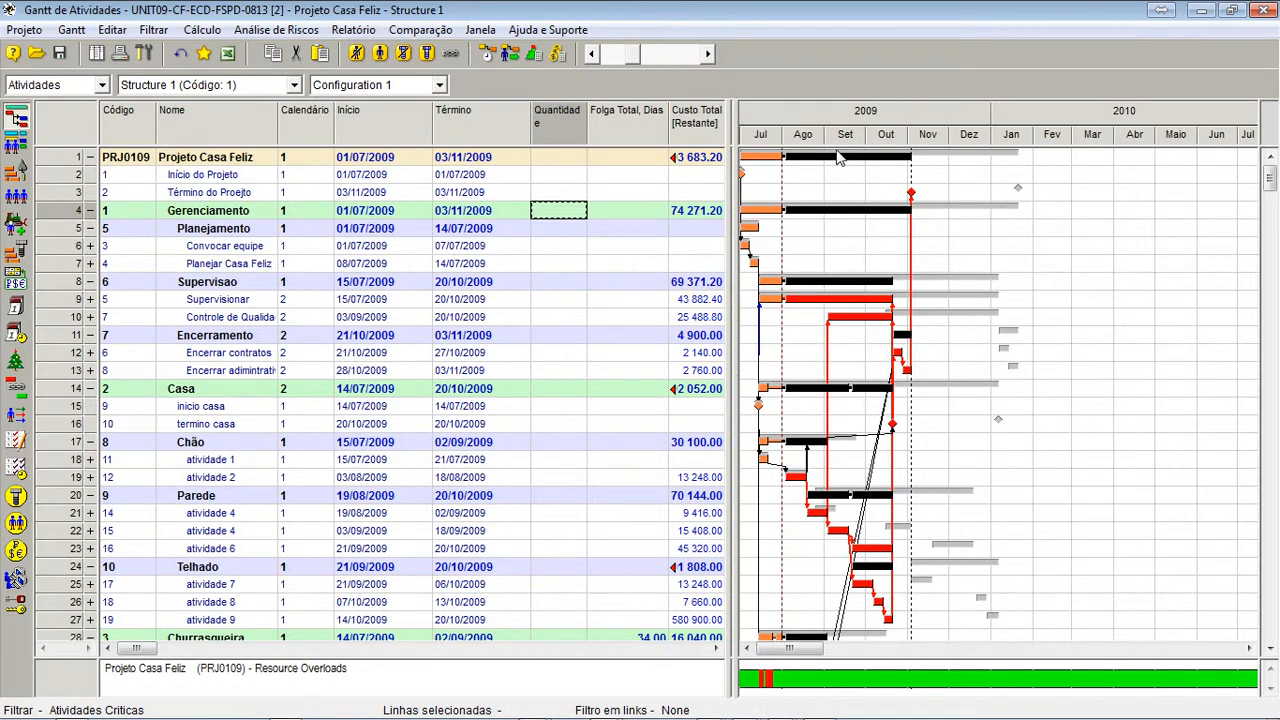
right_click(856, 118)
click(897, 145)
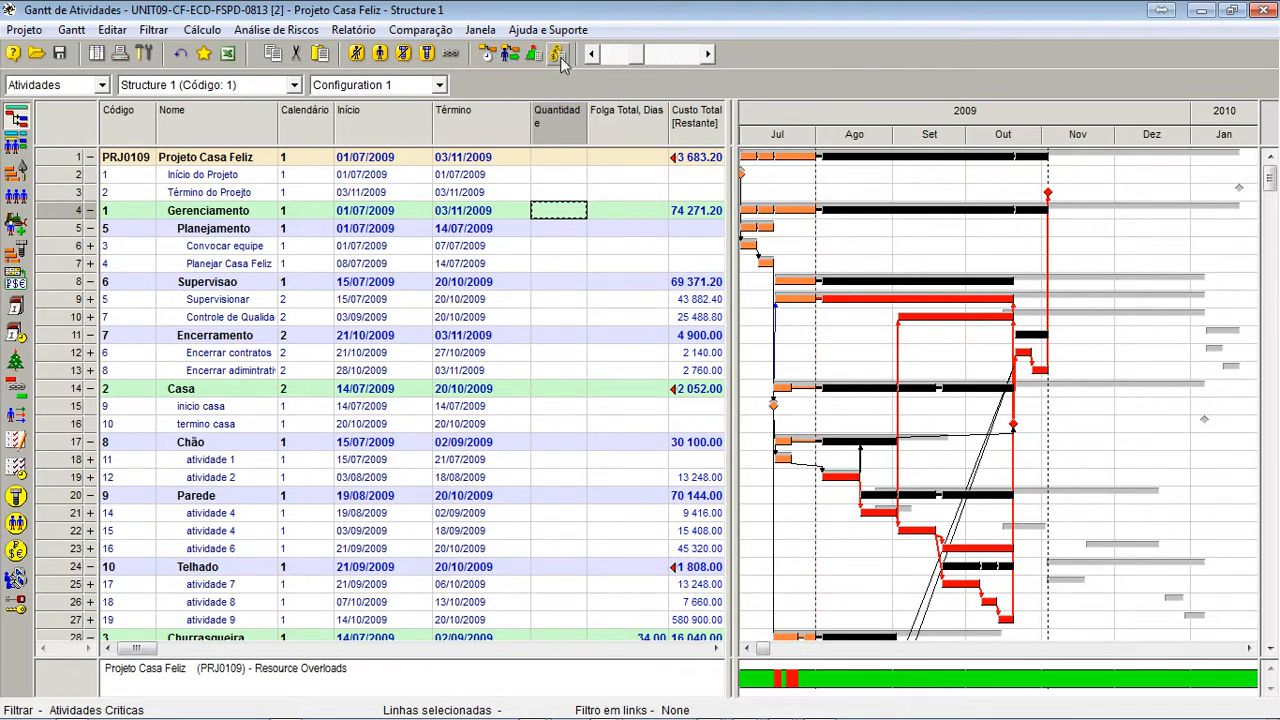
Calculate the resource-constrained schedule and its resource overload peaks
click(510, 55)
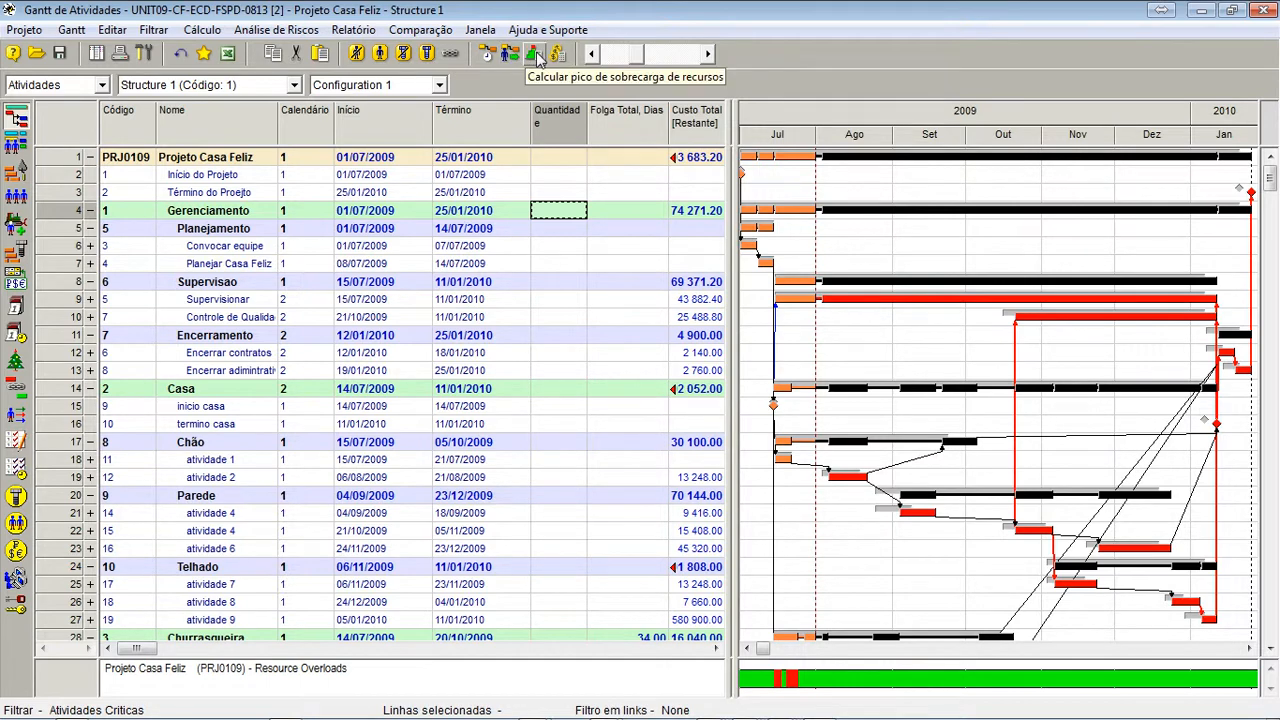
click(535, 55)
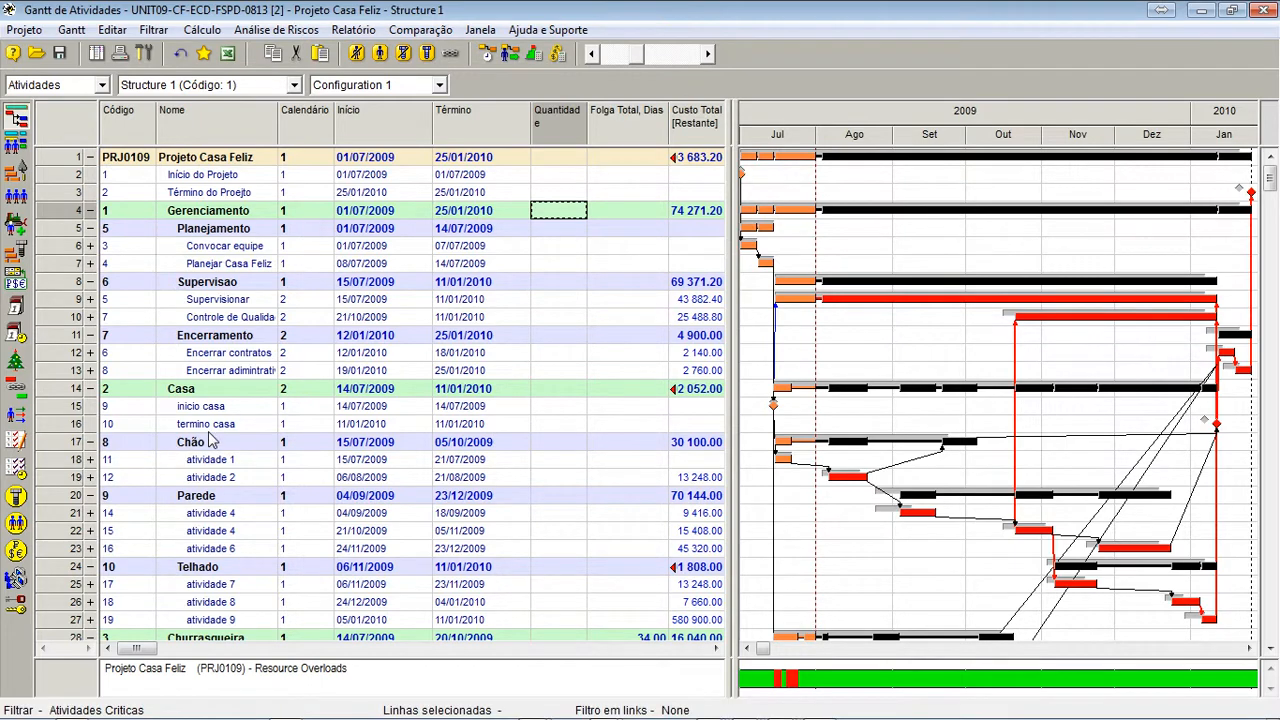
Check the available and scheduled quantities in the resource table, and return to the activity Gantt
click(16, 195)
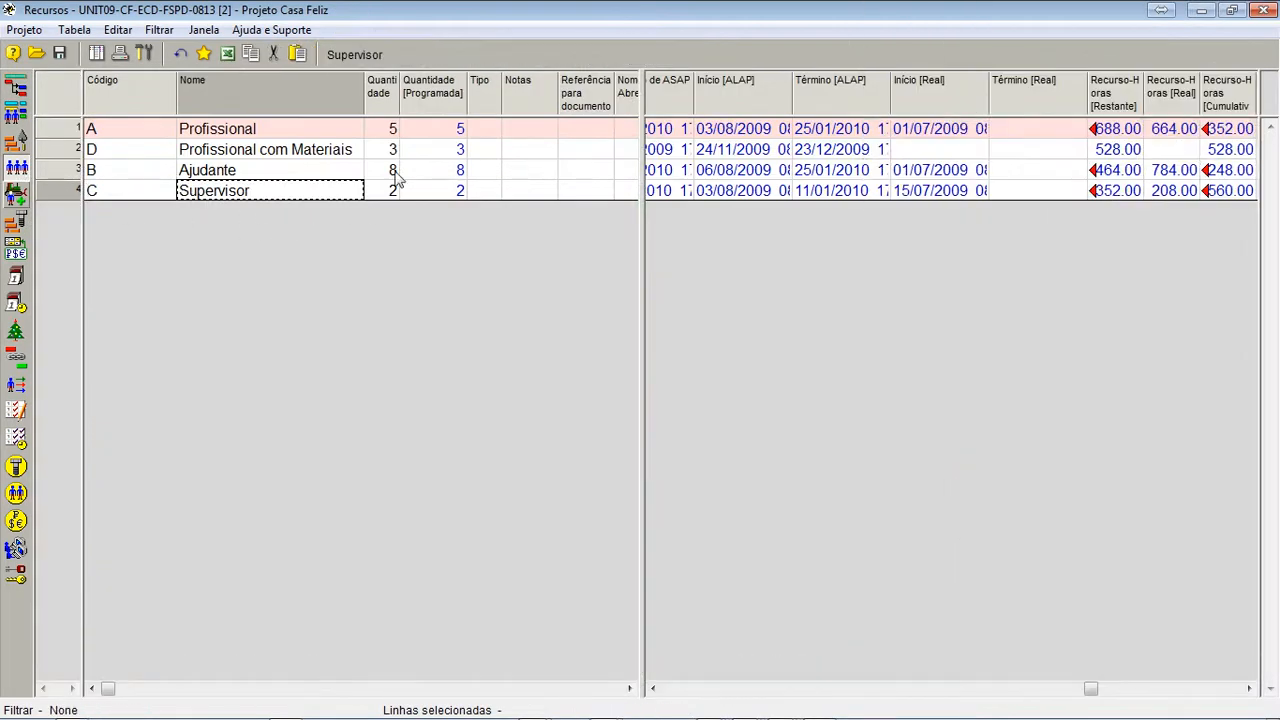
click(364, 131)
click(458, 130)
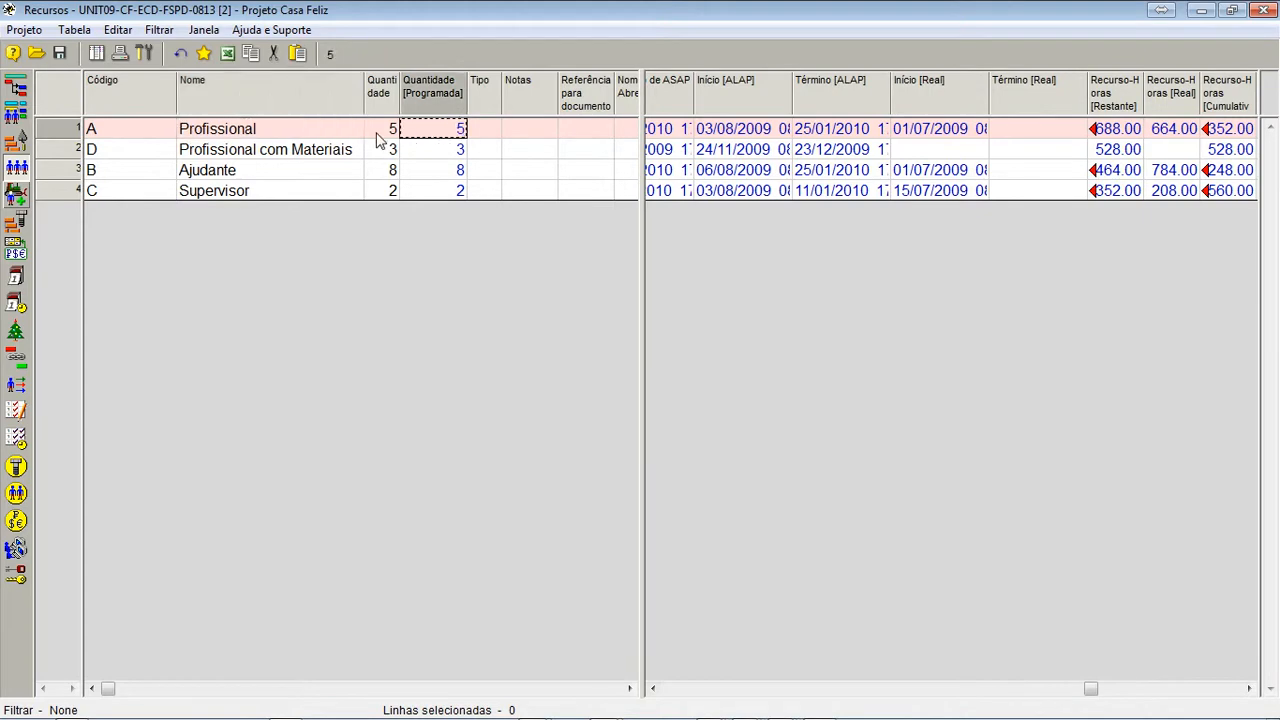
click(391, 140)
click(16, 88)
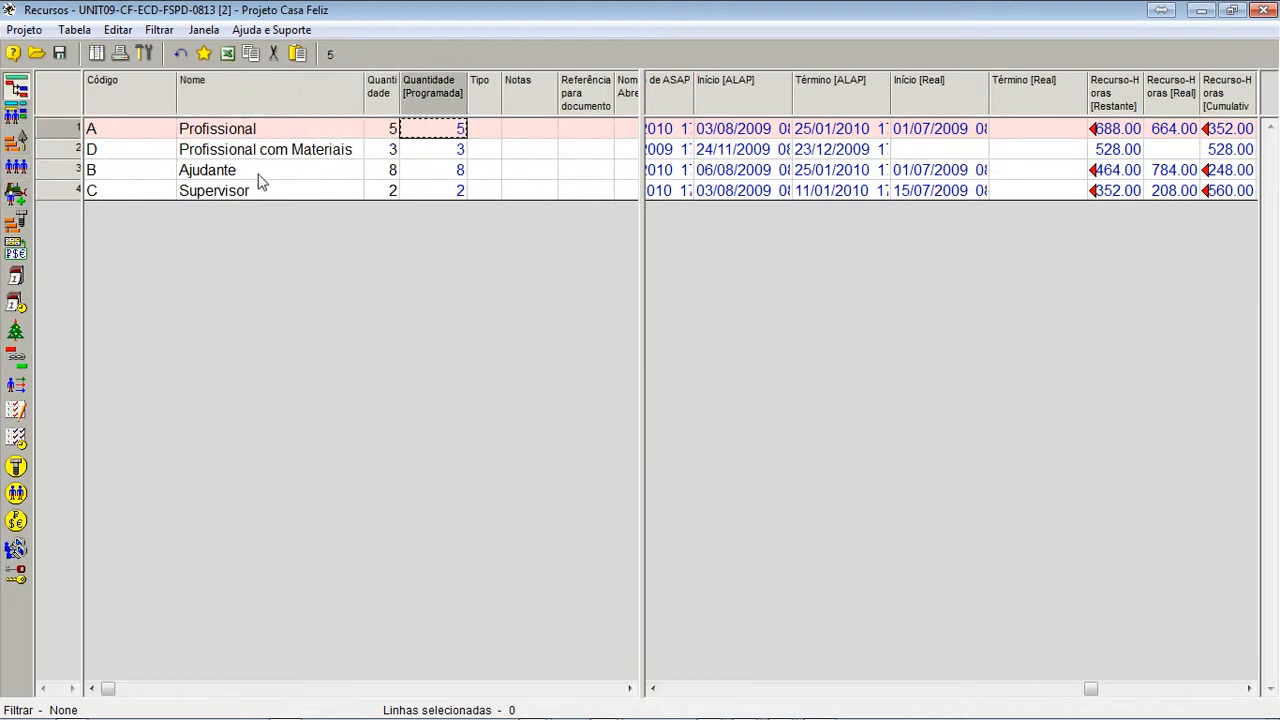
Recalculate the schedule without resource restrictions and calculate the resulting resource overload peaks
click(556, 55)
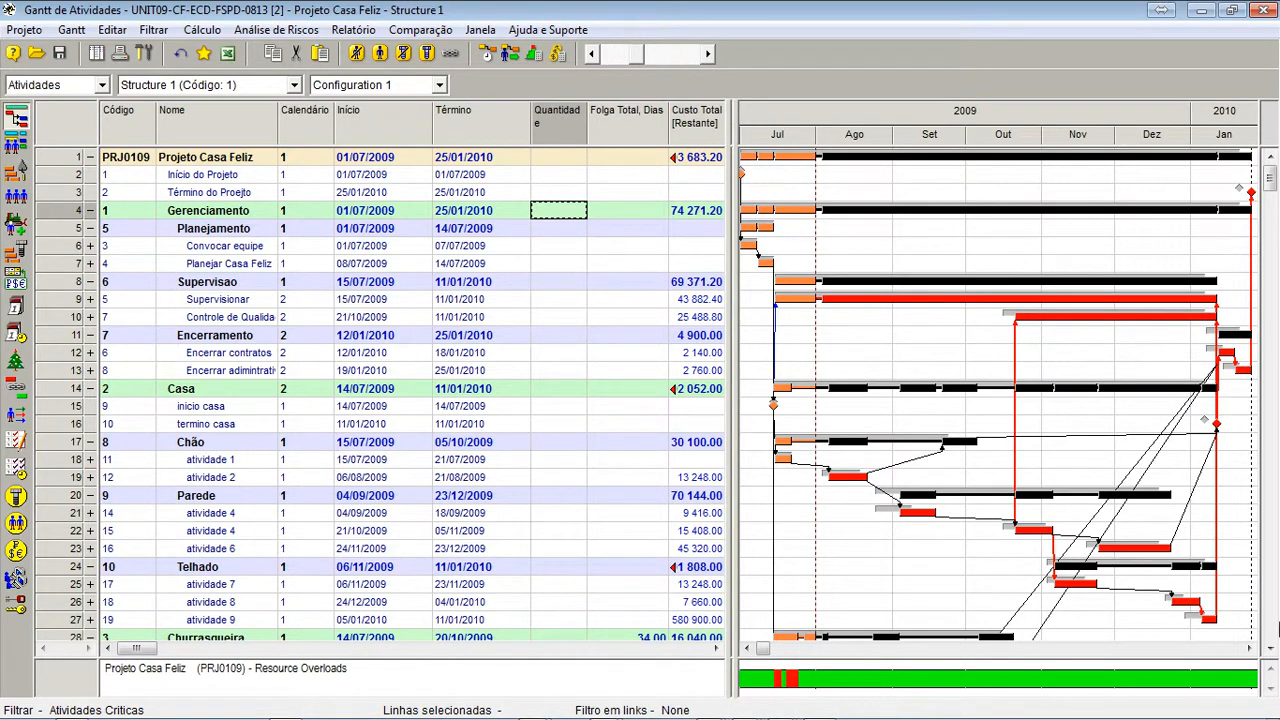
click(495, 57)
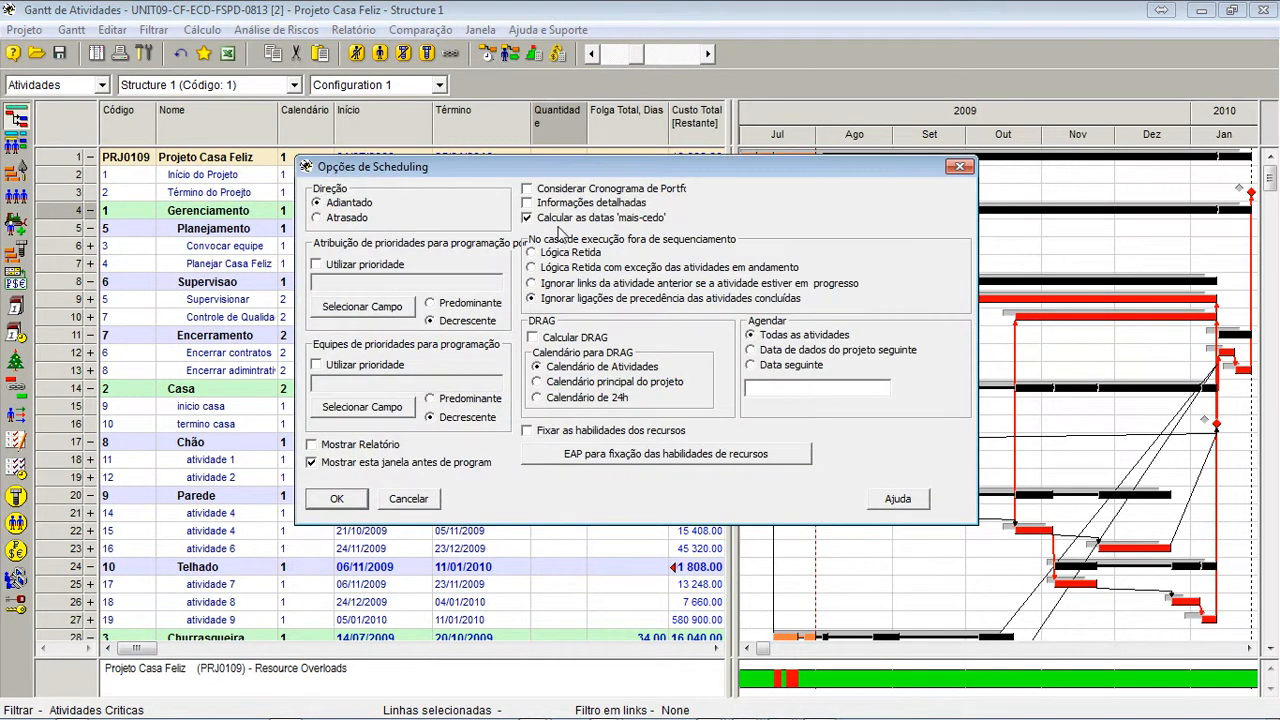
click(358, 500)
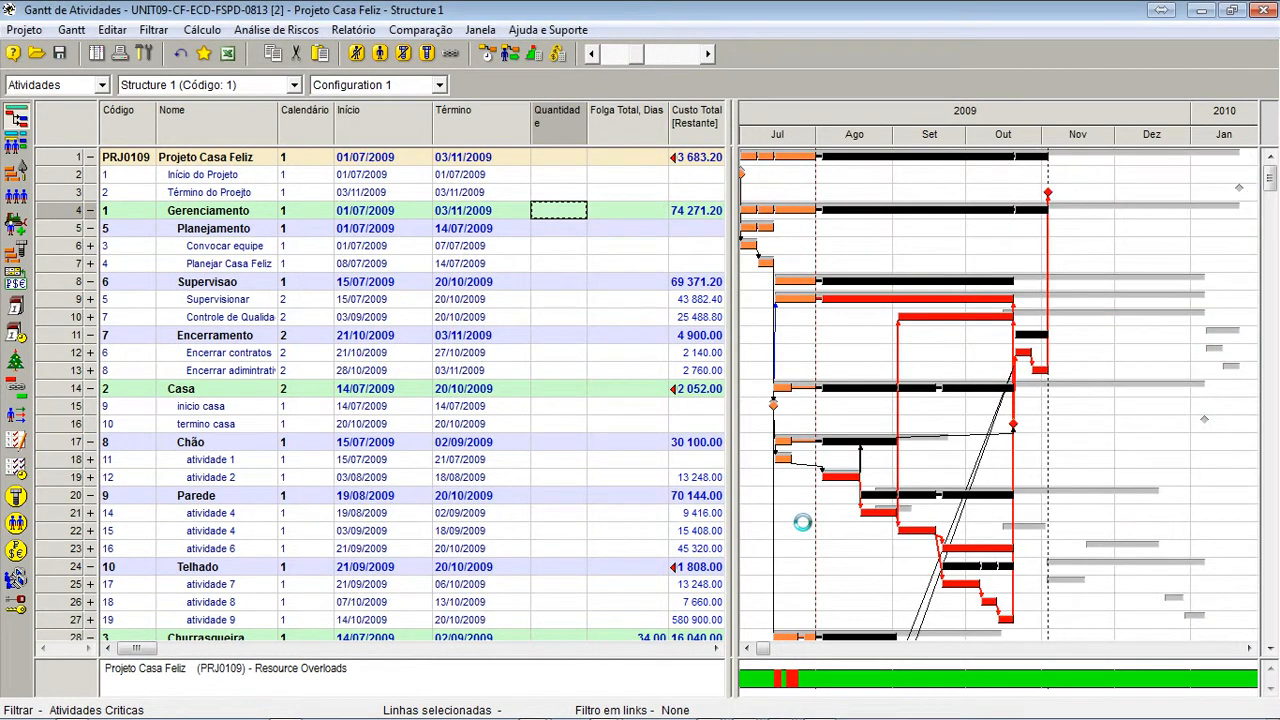
click(531, 53)
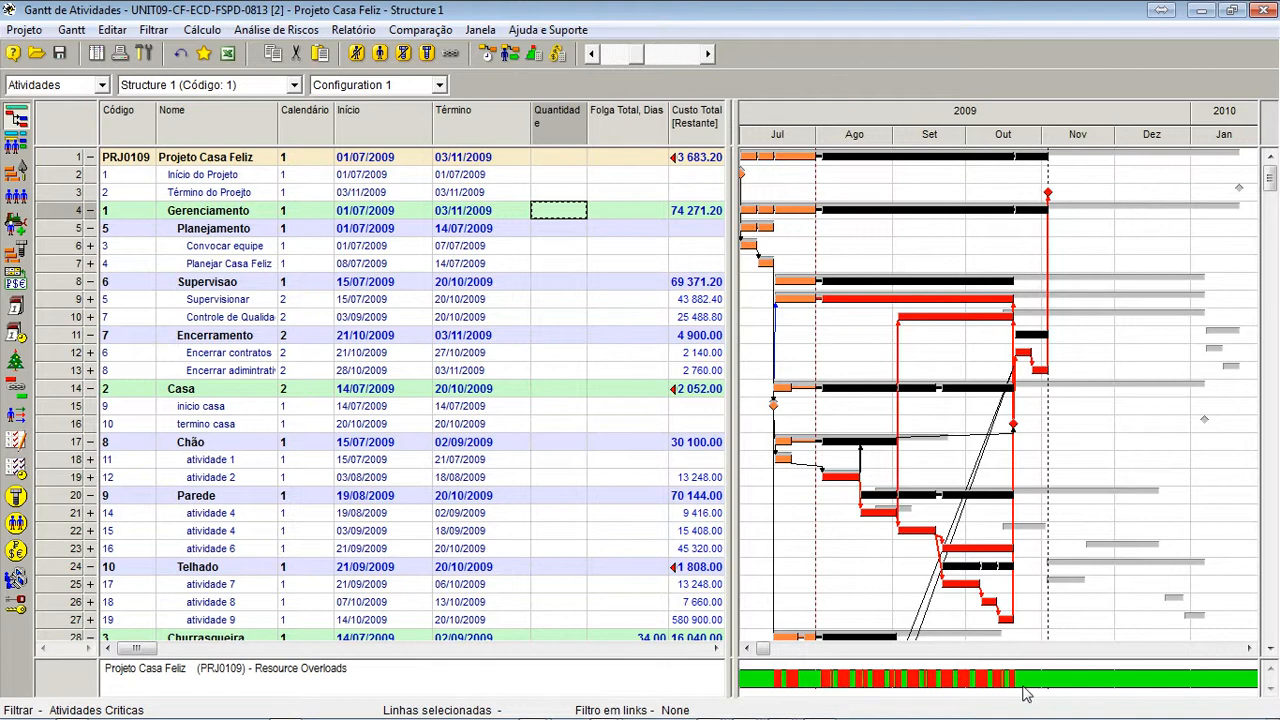
Recalculate the resource-constrained schedule and enable "Mostrar esta janela antes de nivelar" in its options
click(513, 60)
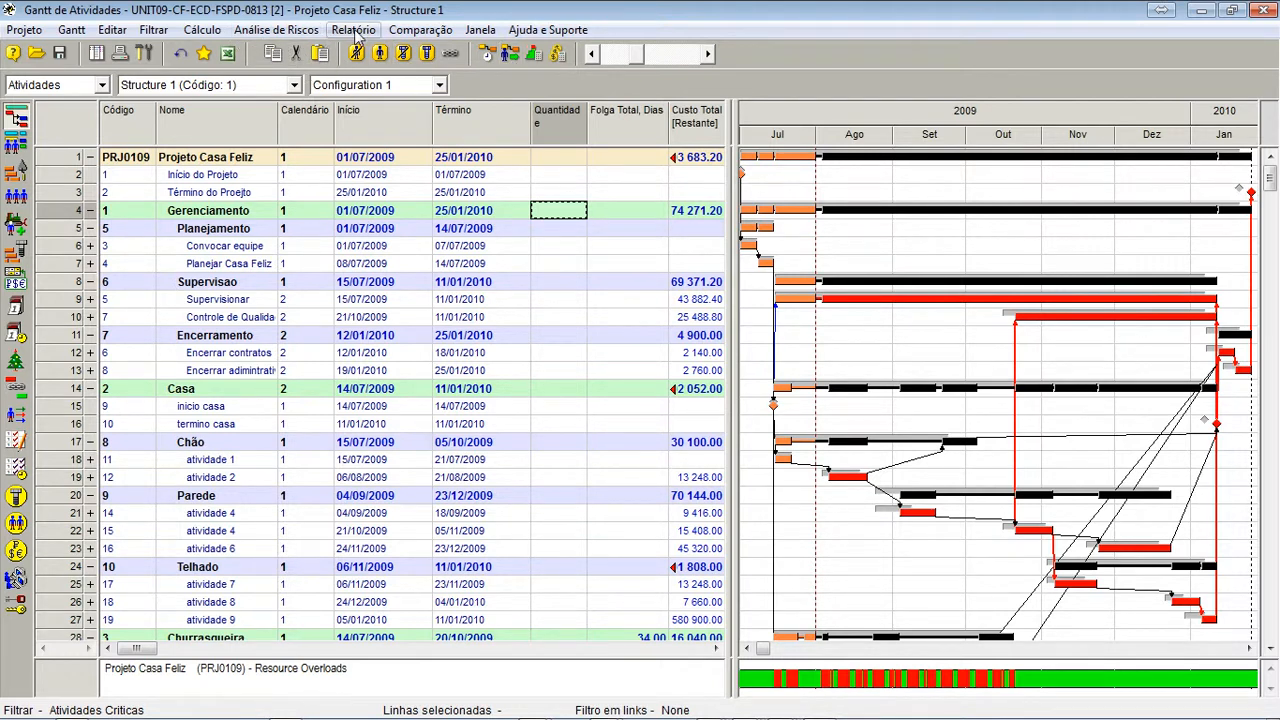
click(201, 30)
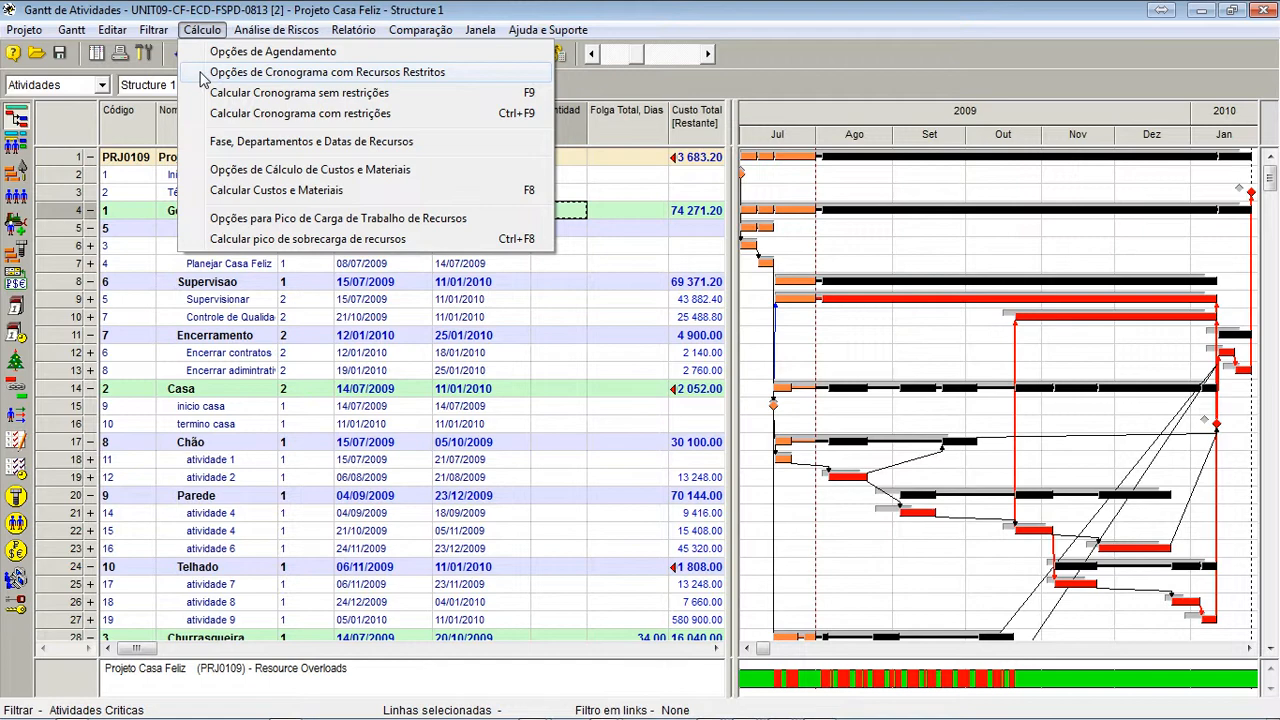
click(203, 74)
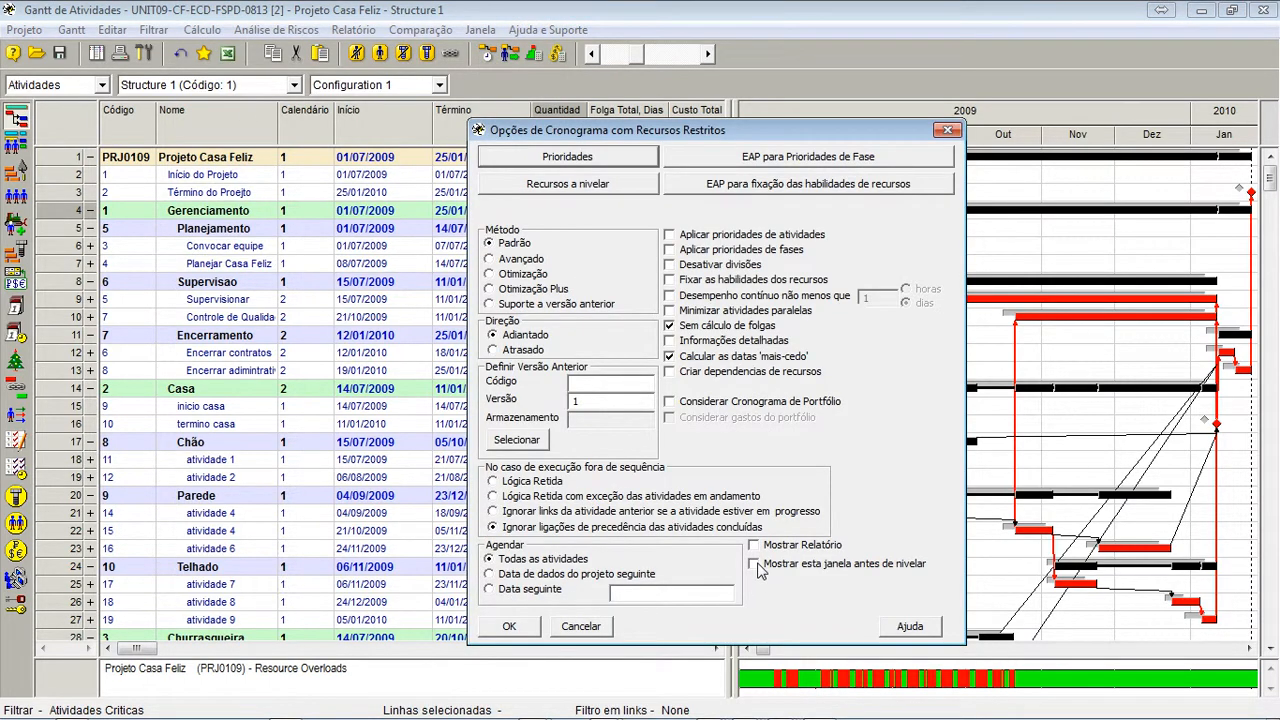
click(532, 627)
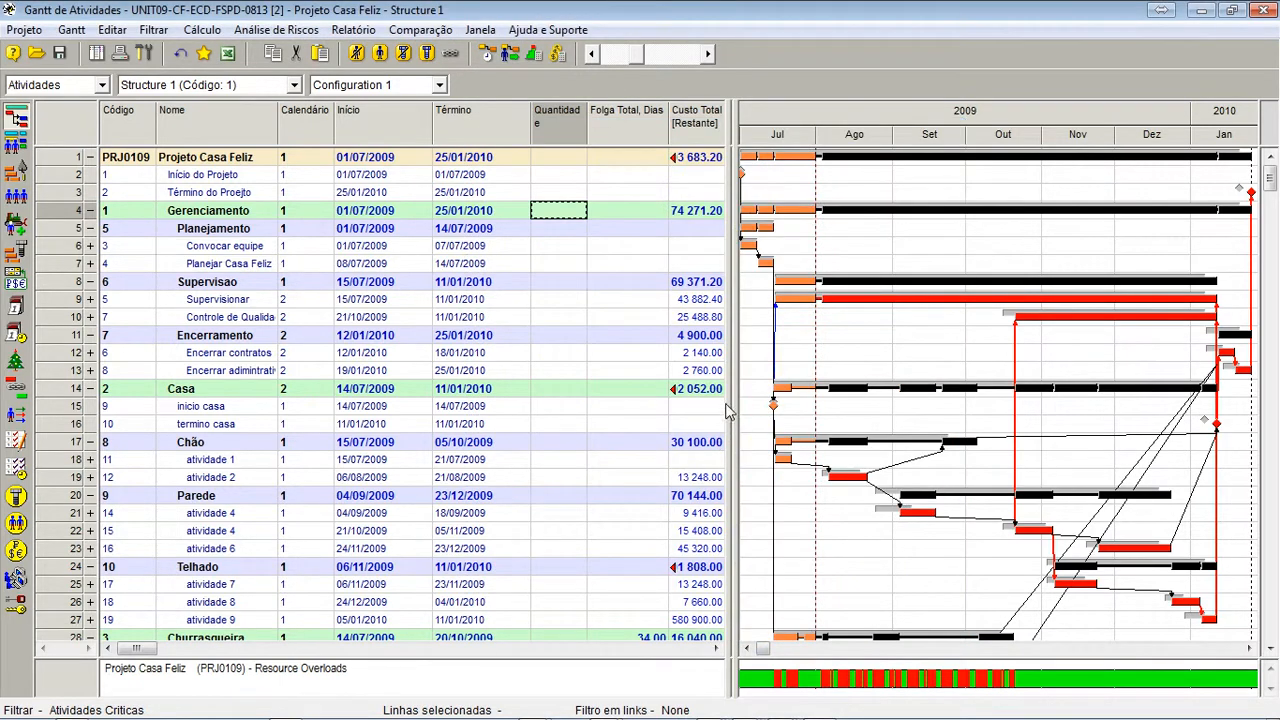
Run the resource-constrained schedule with "Sem cálculo de folgas" enabled, and recalculate the resource overload peaks
click(490, 53)
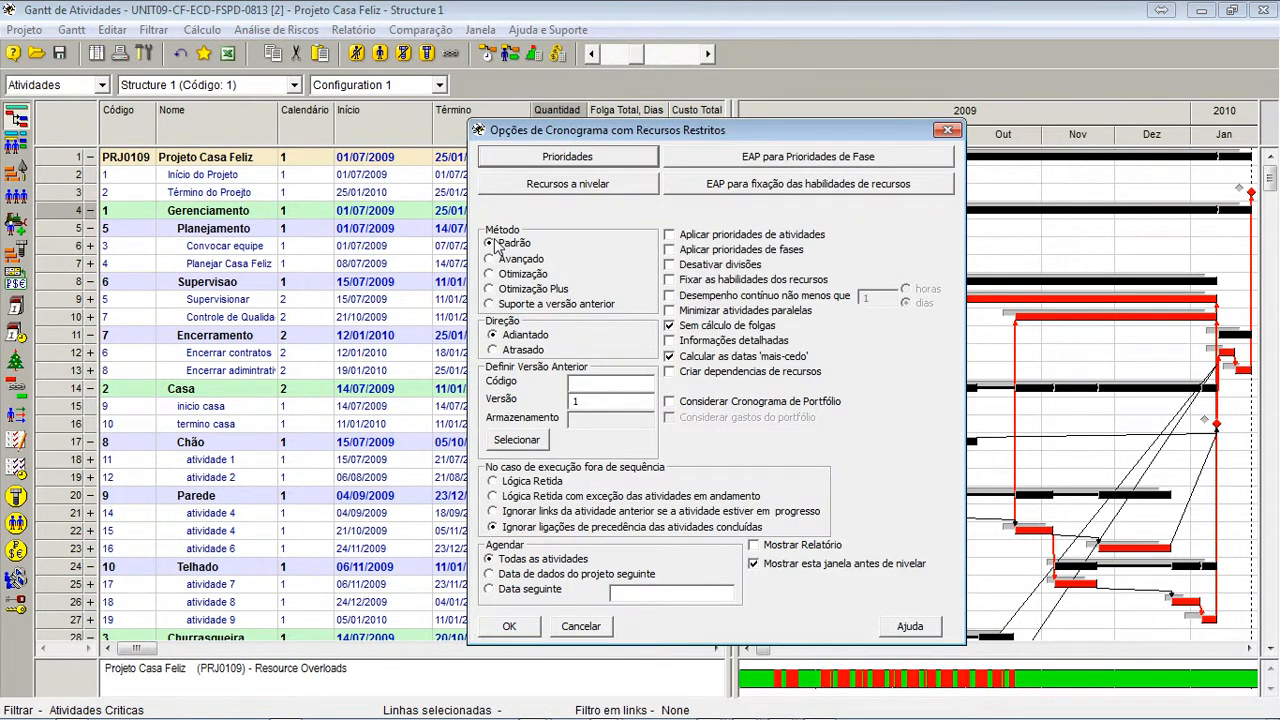
click(704, 331)
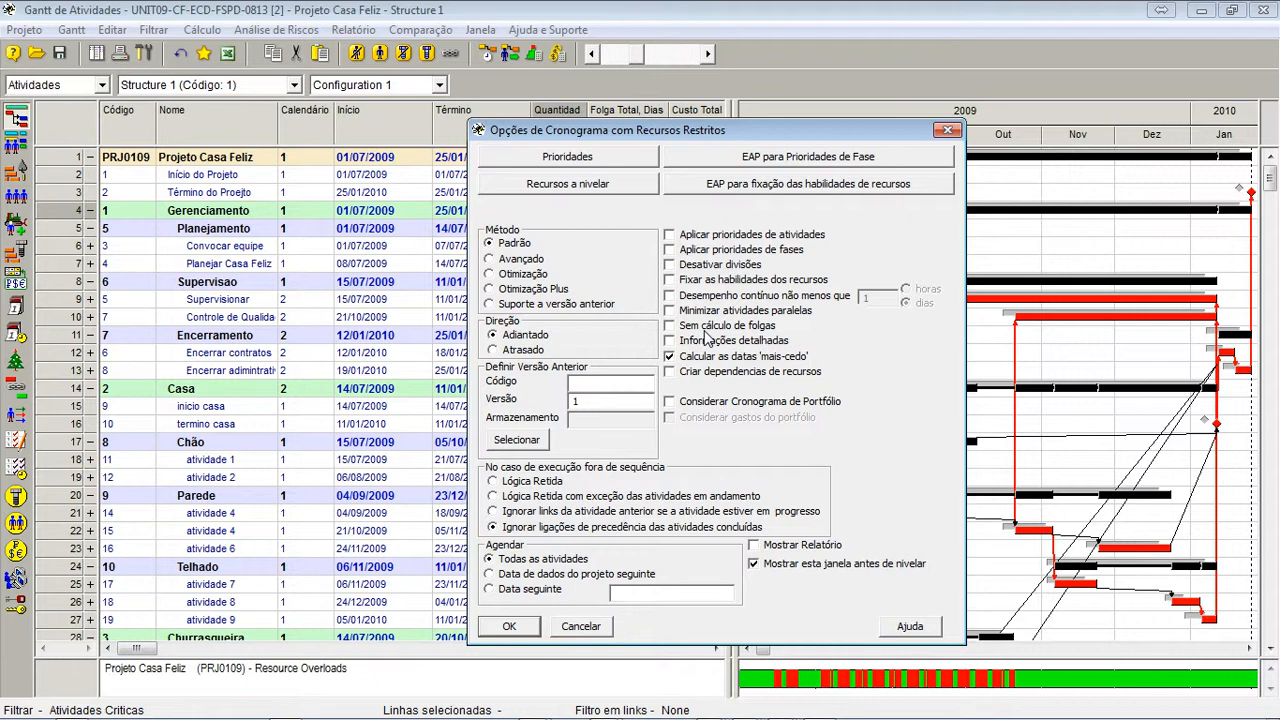
click(704, 331)
click(508, 628)
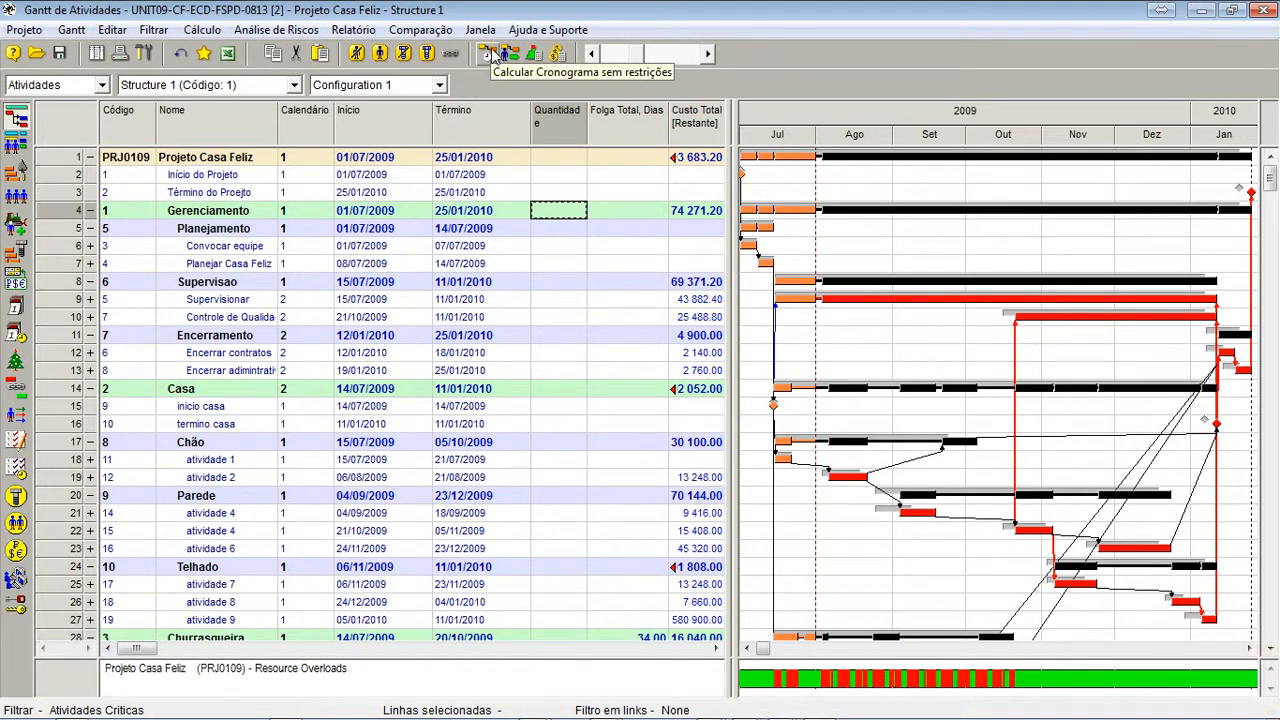
click(530, 53)
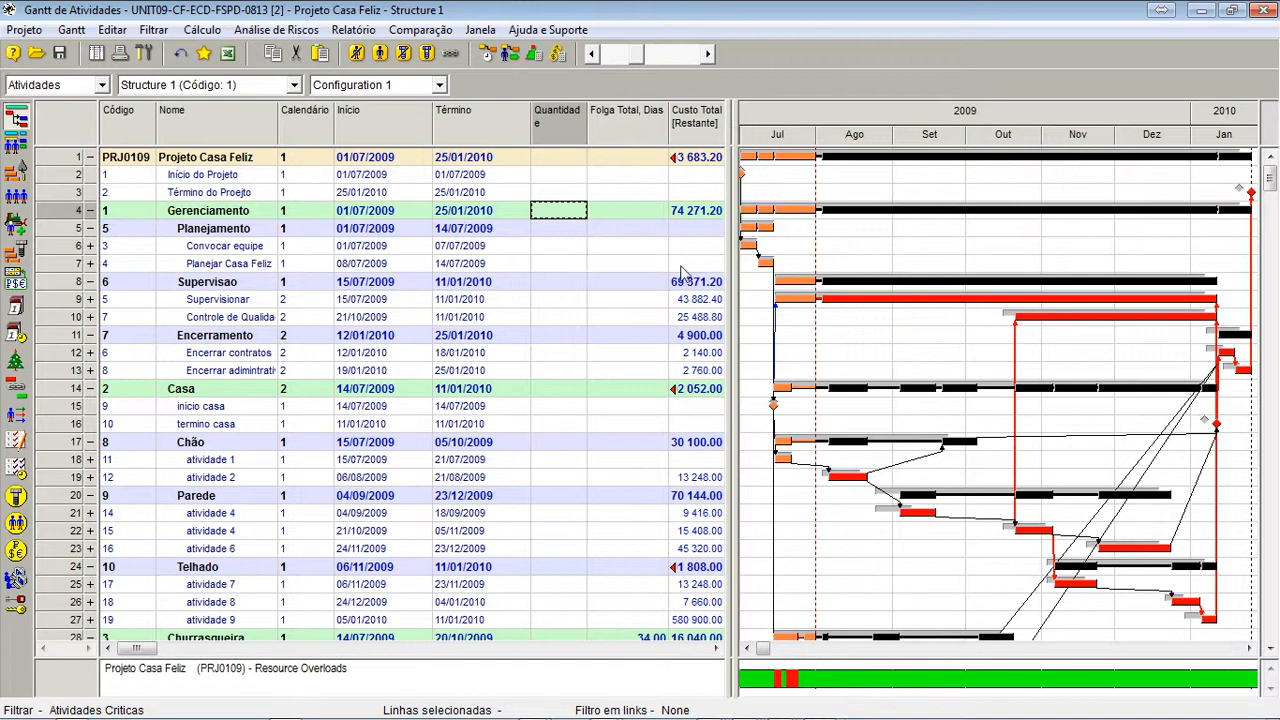
Recalculate the resource-constrained schedule with "Sem cálculo de folgas" disabled, and inspect the total float of atividade 7
click(510, 58)
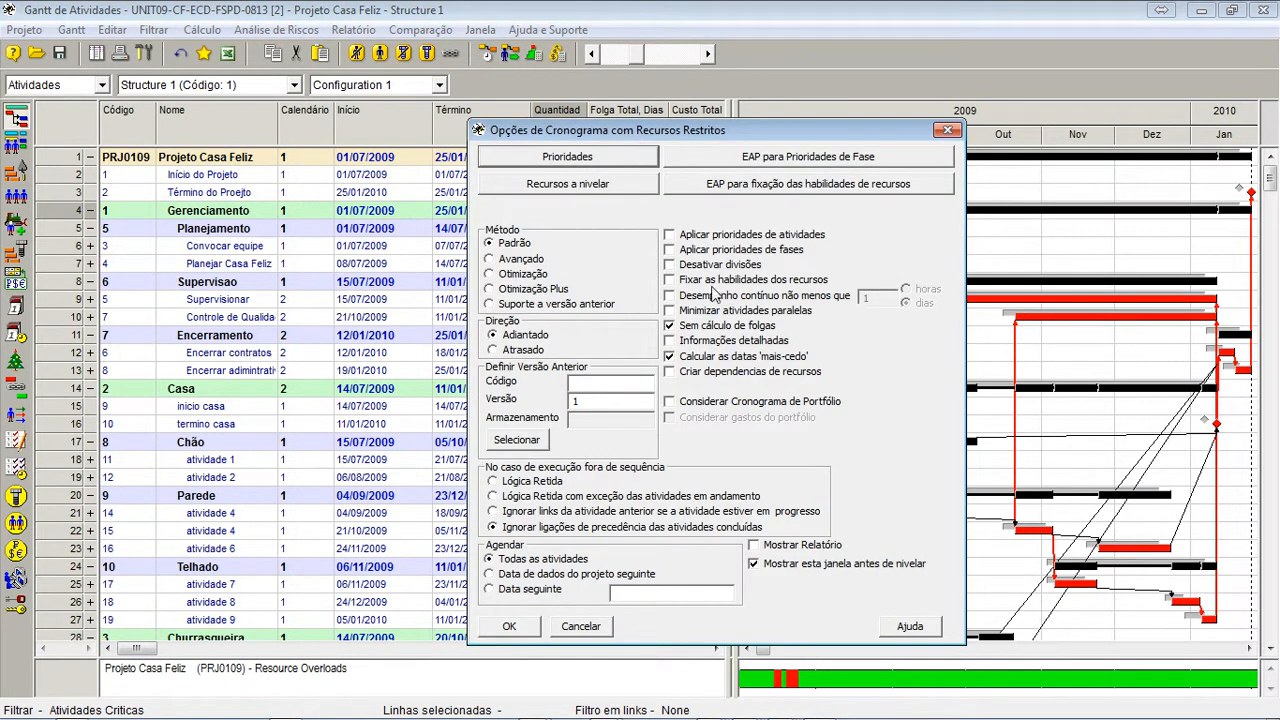
click(669, 327)
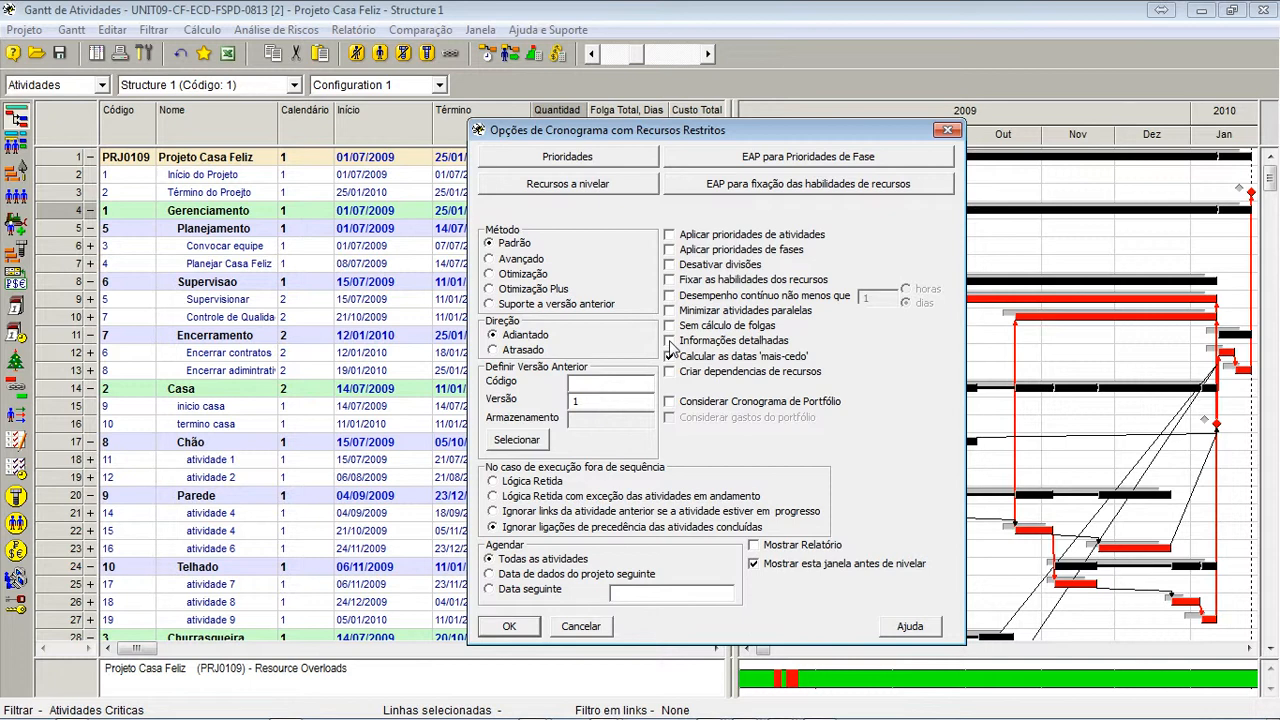
click(515, 627)
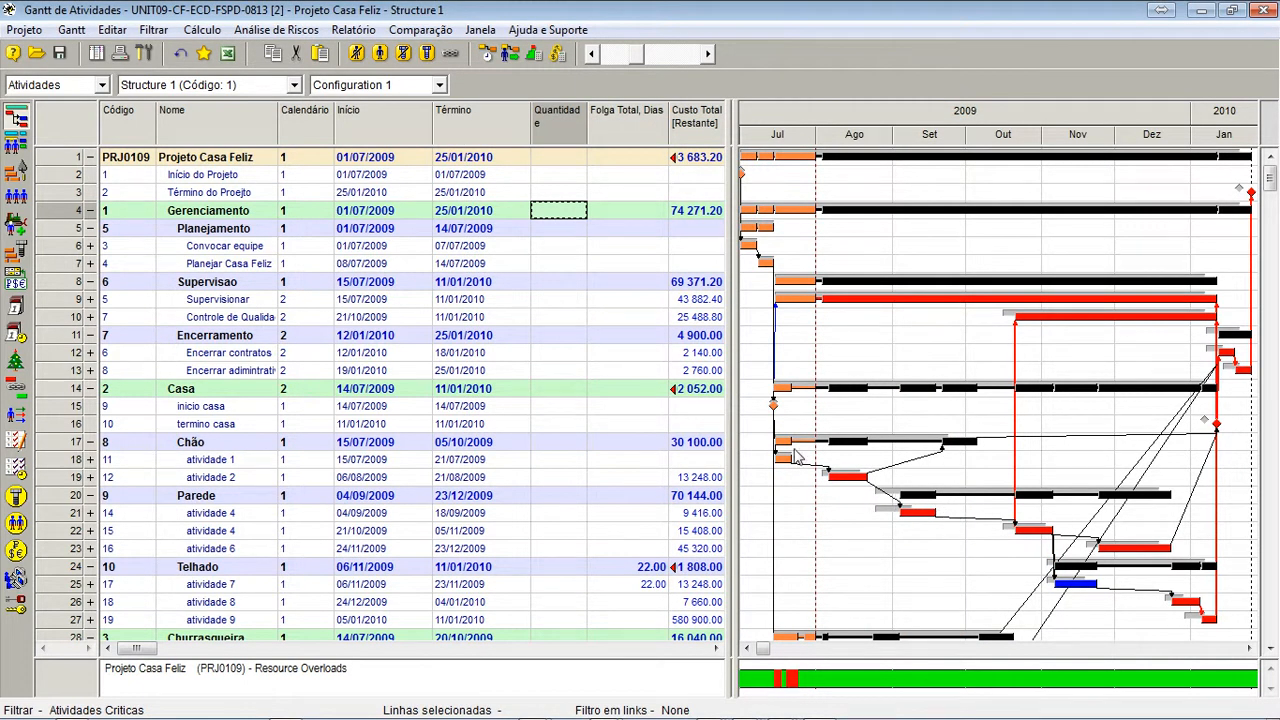
click(641, 589)
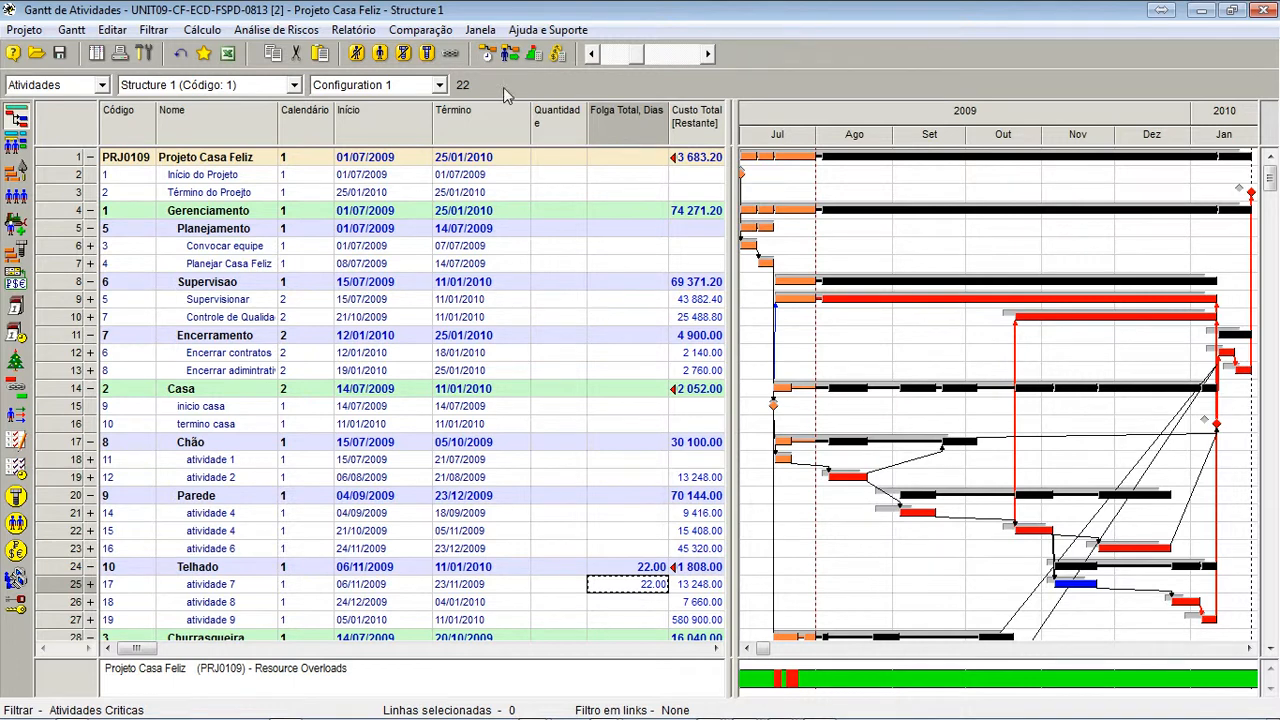
Rerun the resource-constrained schedule, keeping "Sem cálculo de folgas" unchecked in its options
click(507, 55)
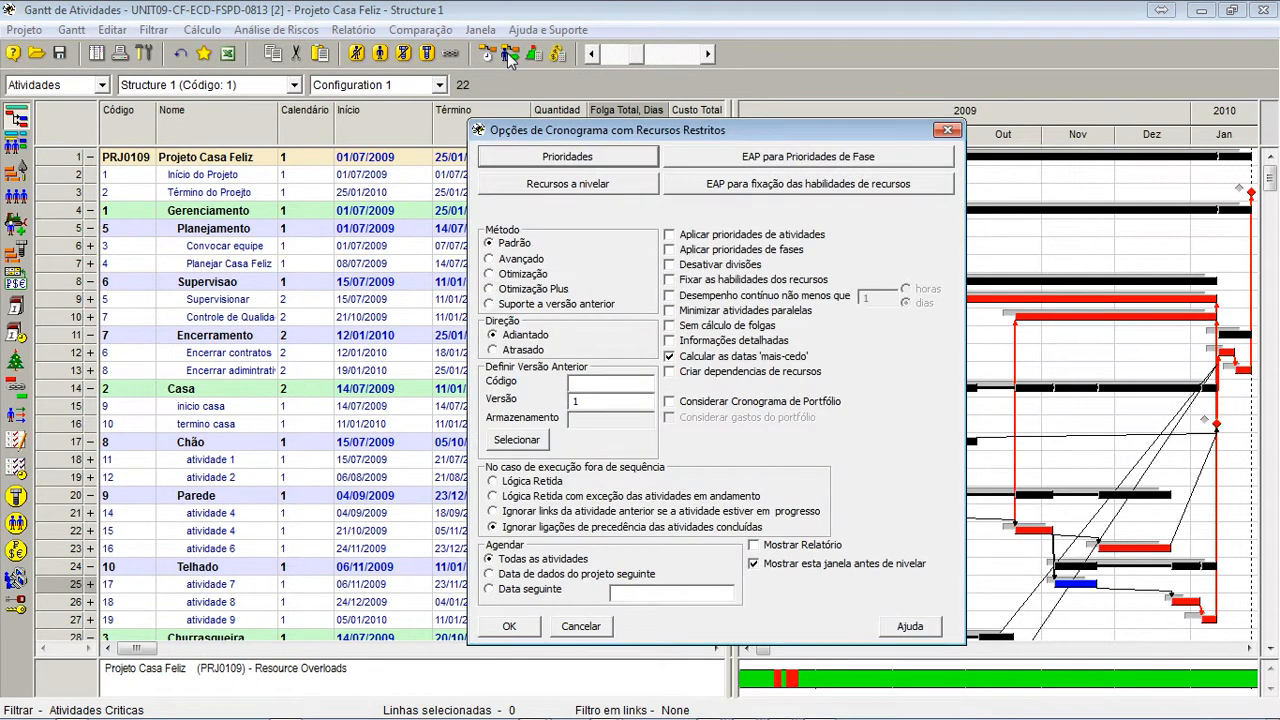
drag(590, 141, 336, 72)
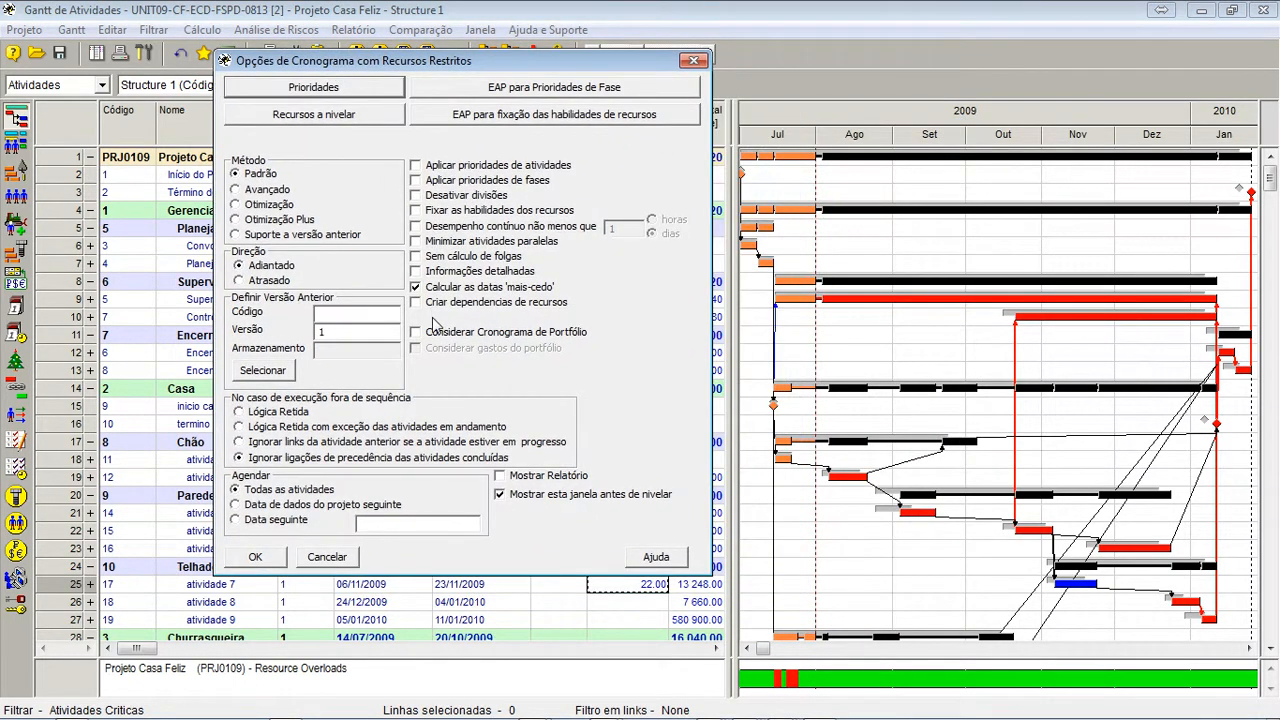
click(416, 257)
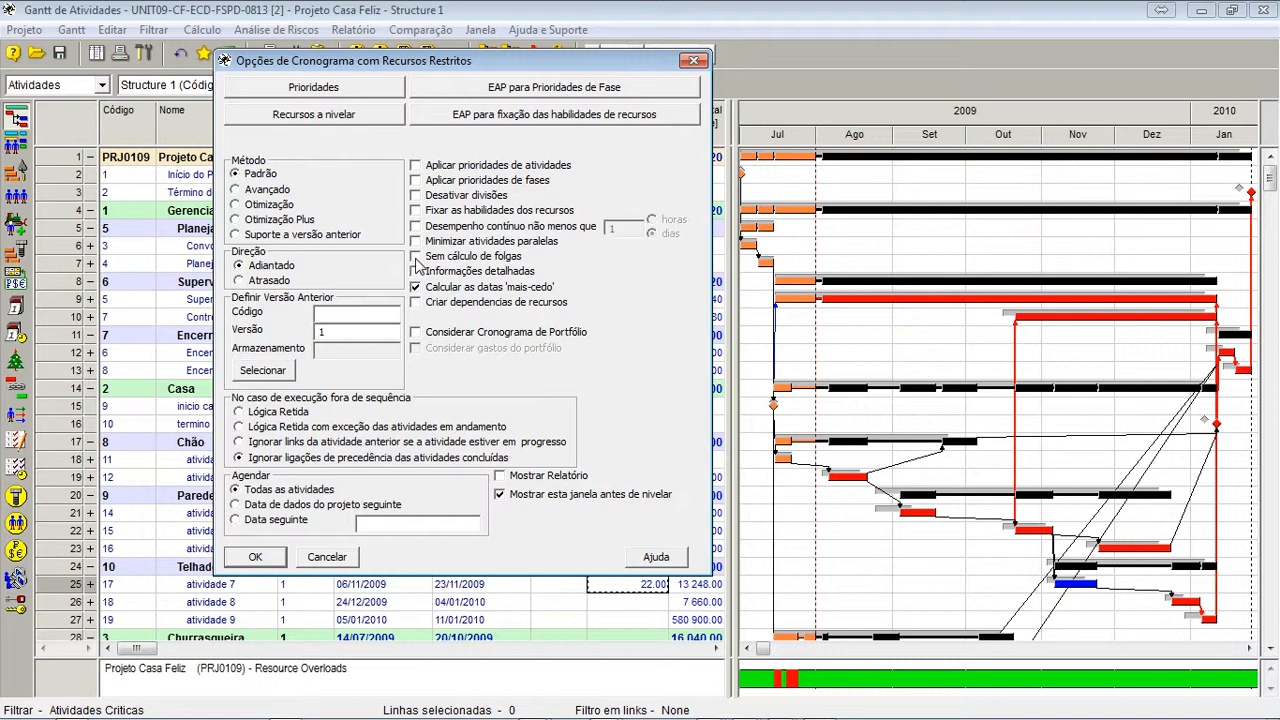
click(260, 559)
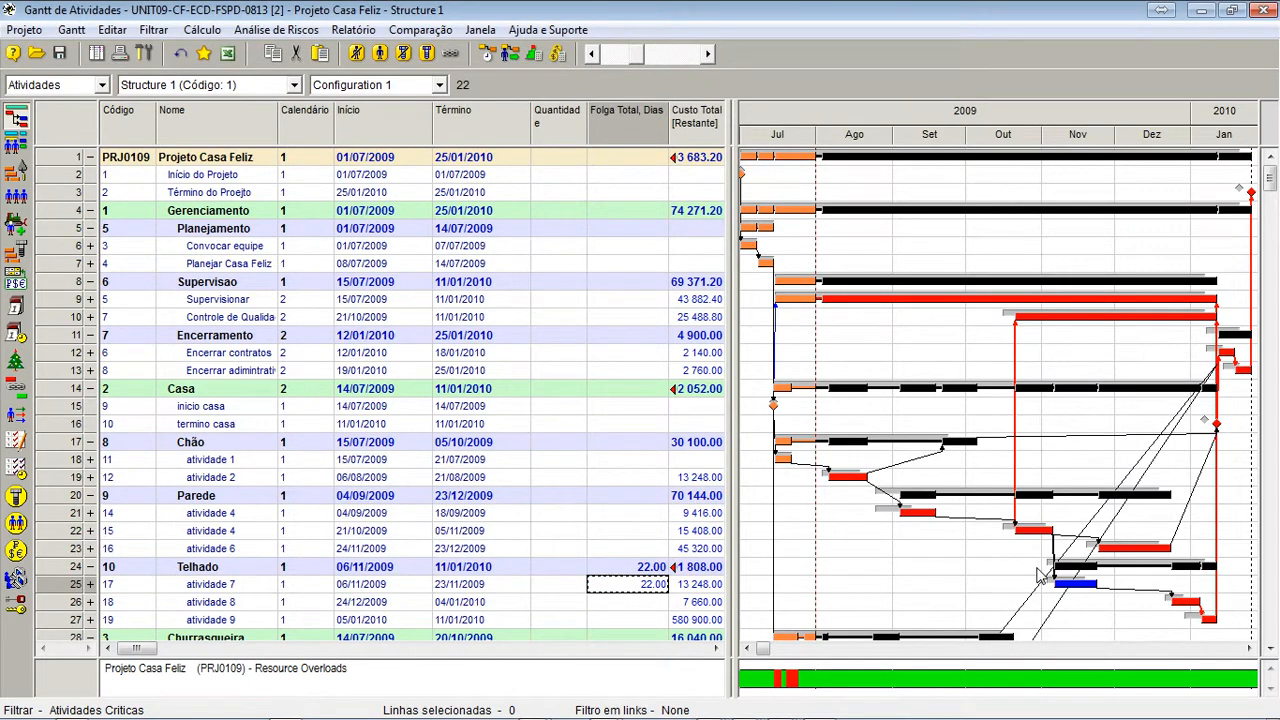
Expand atividade 7 and inspect the quantities of its Profissional and Ajudante assignments and the activity's total float
click(90, 584)
click(250, 602)
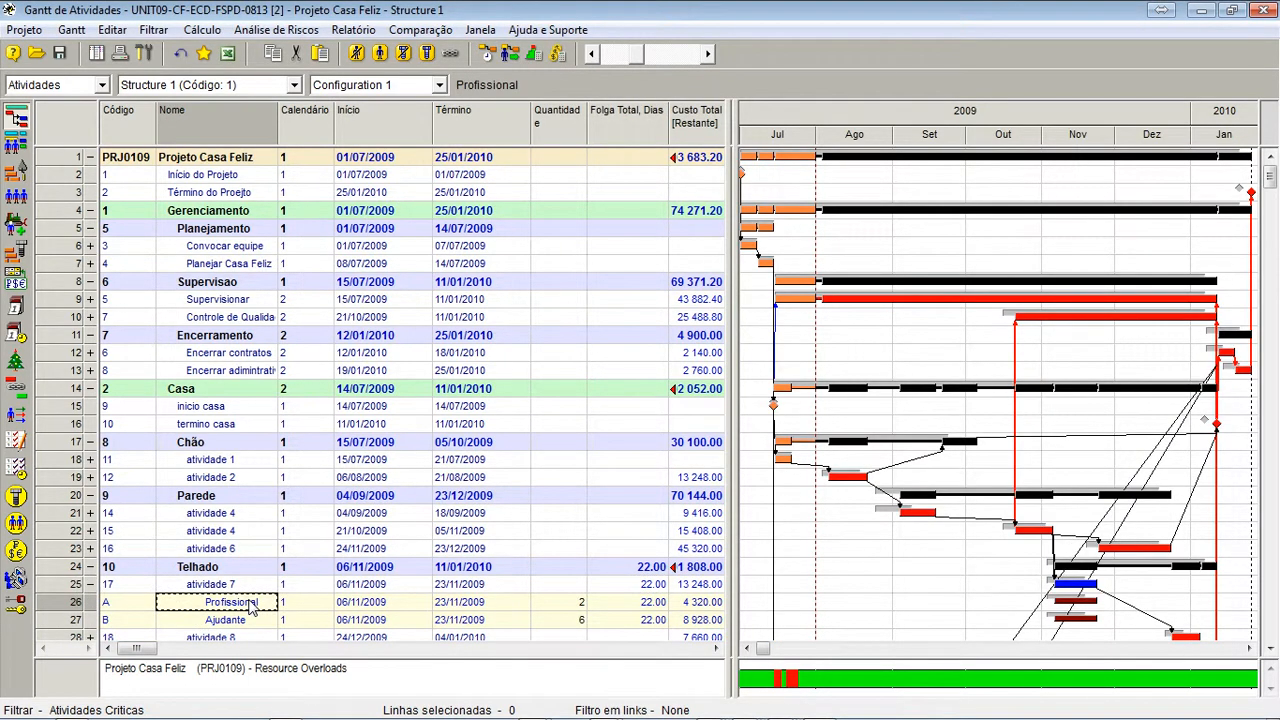
scroll(250, 608, down, 4)
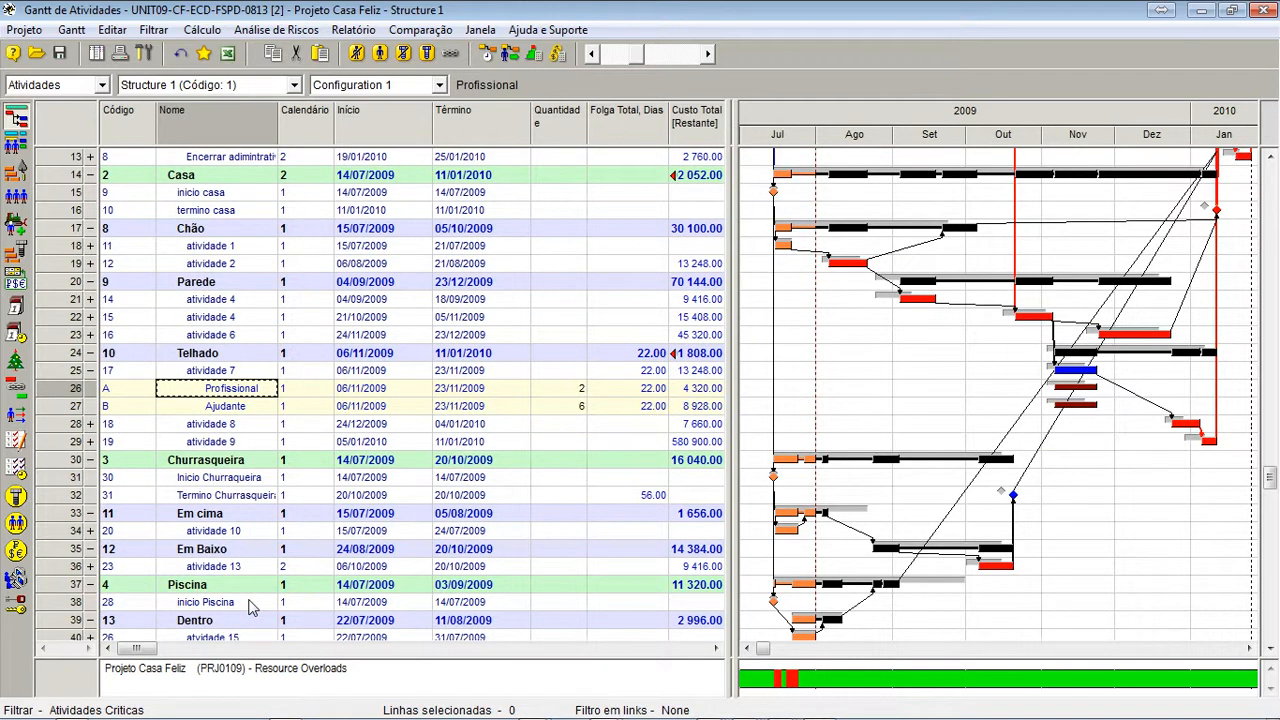
click(576, 390)
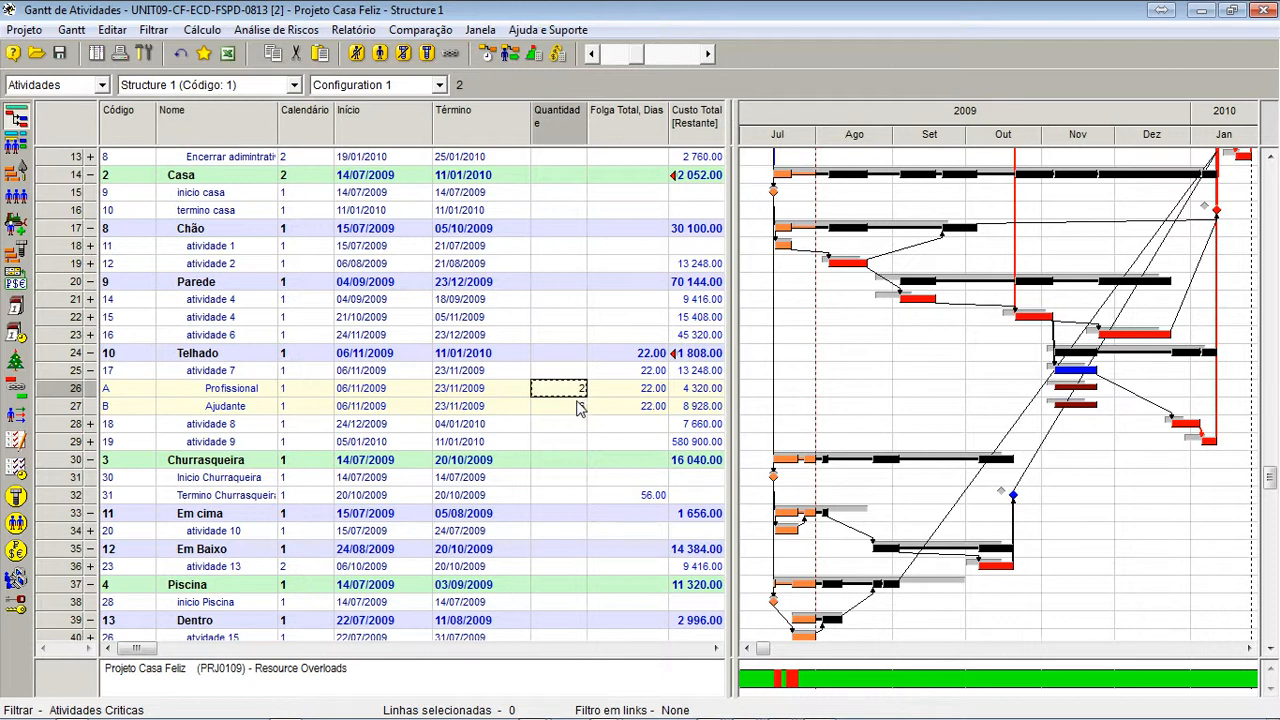
click(577, 407)
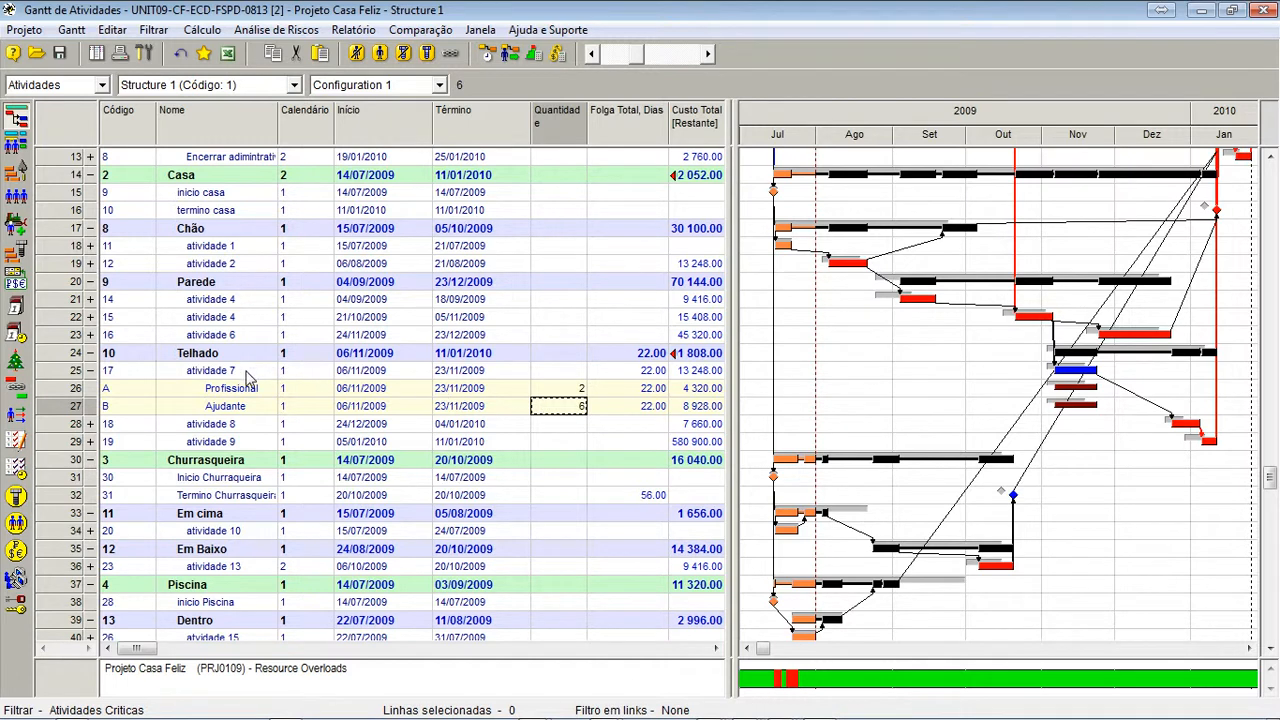
click(629, 373)
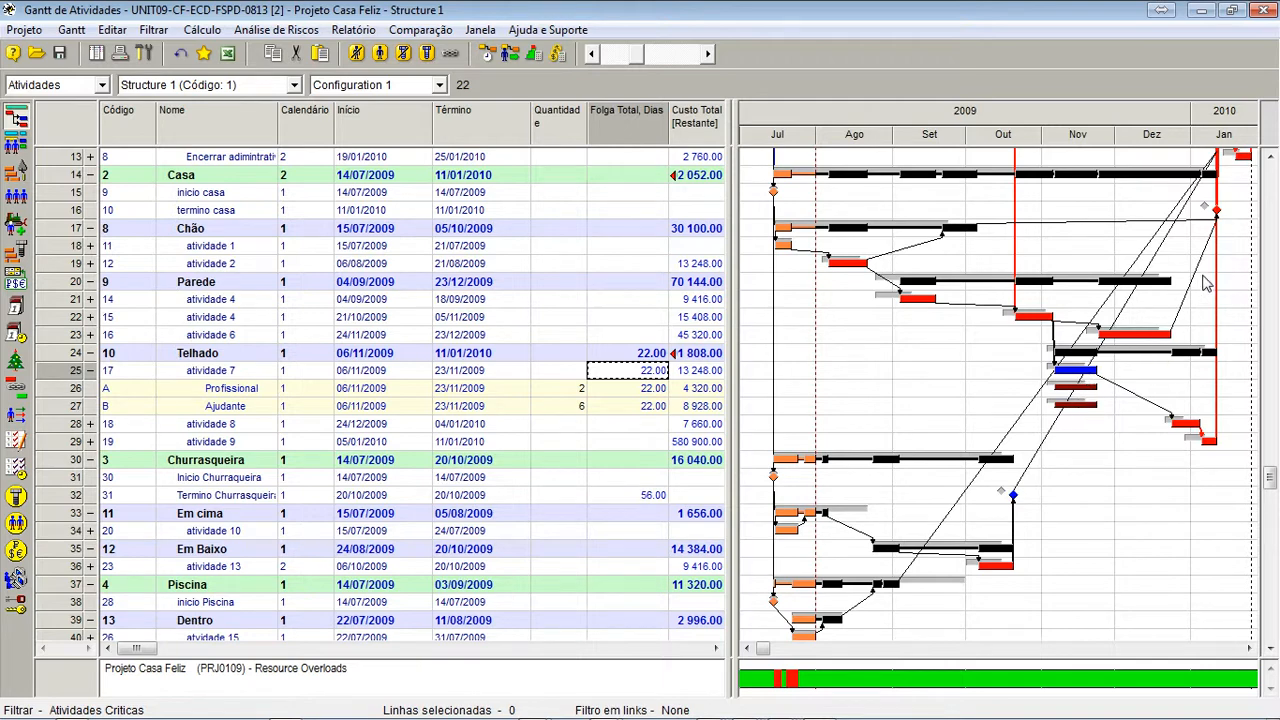
Examine atividade 7 and its Profissional assignment against the project finish and the neighbouring activities in the Gantt chart
scroll(1207, 282, up, 4)
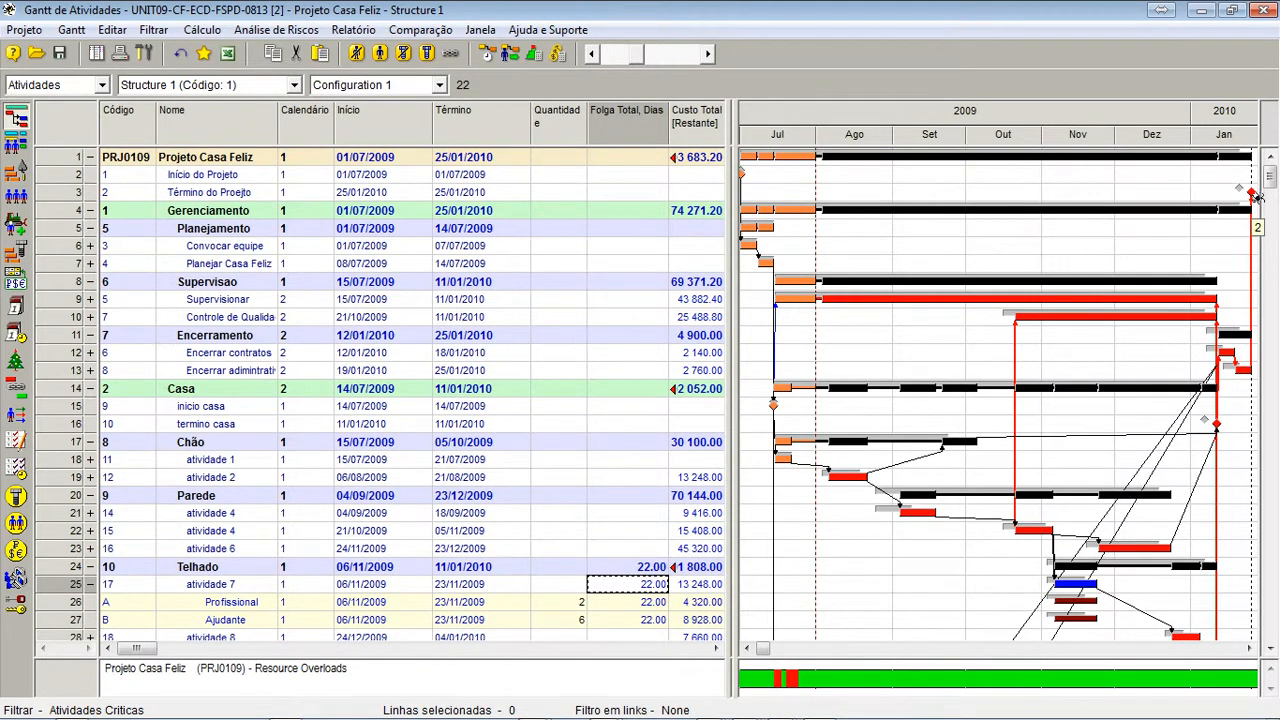
scroll(854, 441, down, 5)
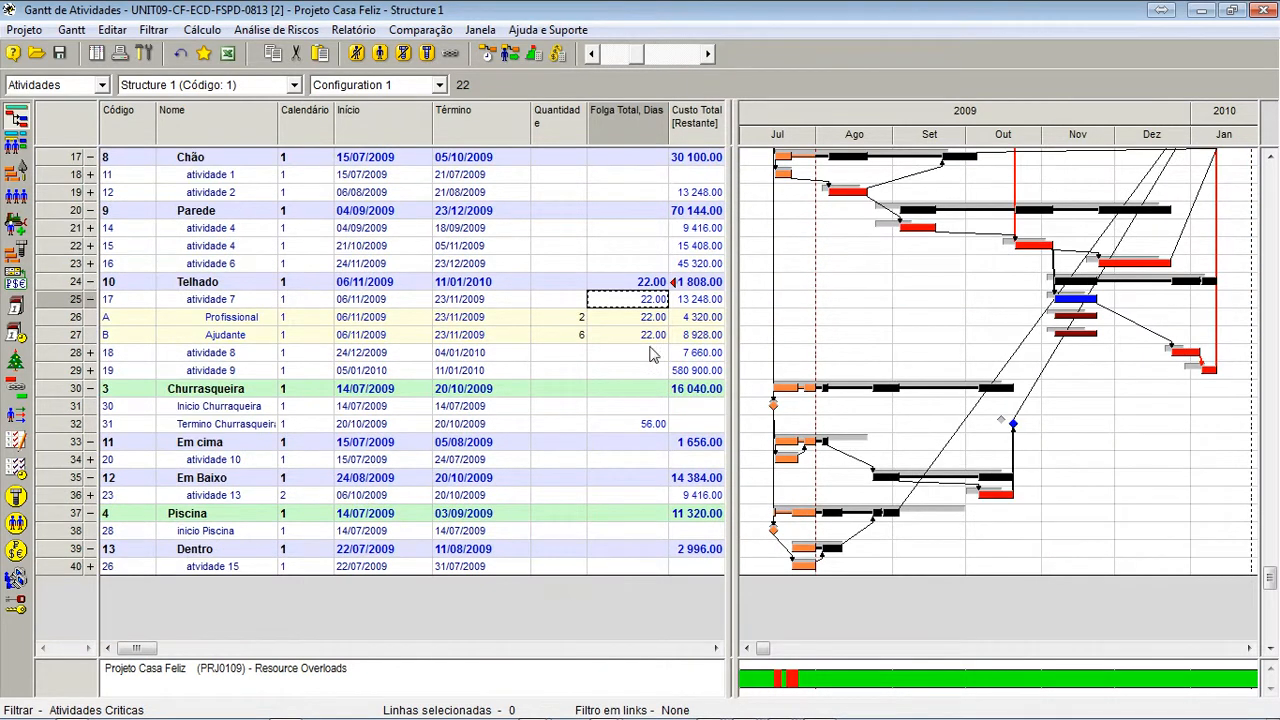
click(553, 324)
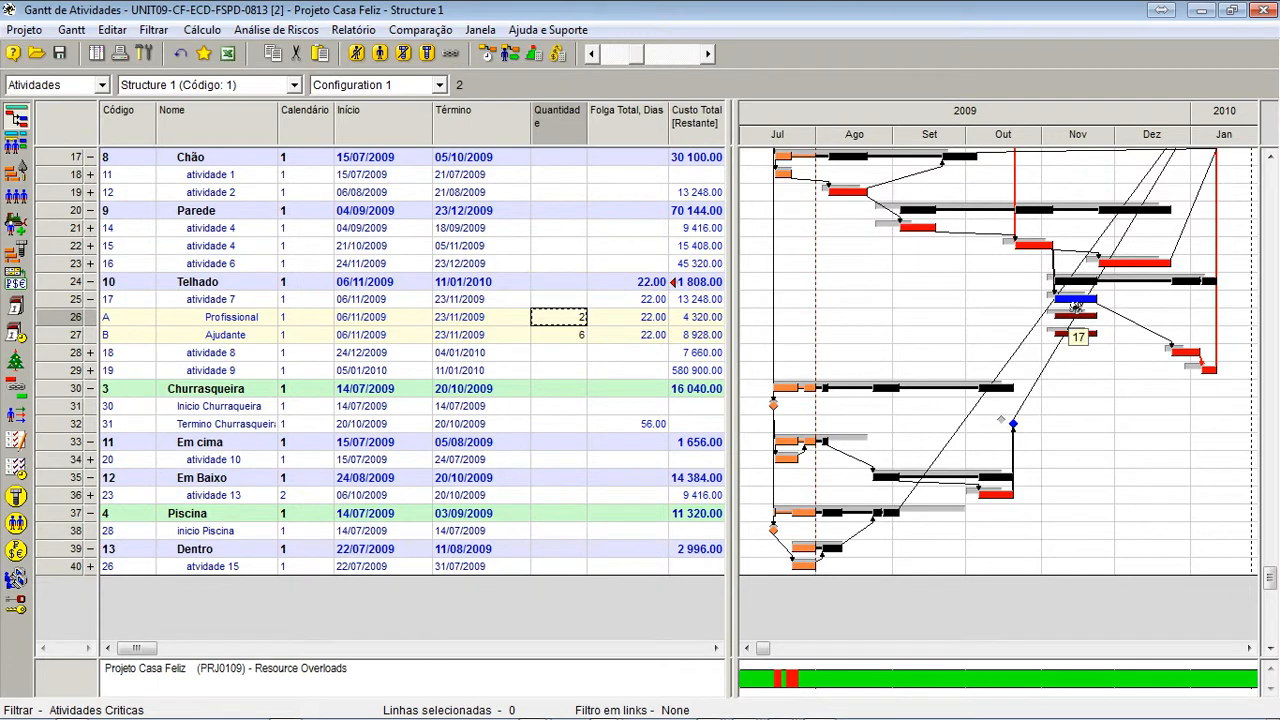
scroll(1075, 307, up, 4)
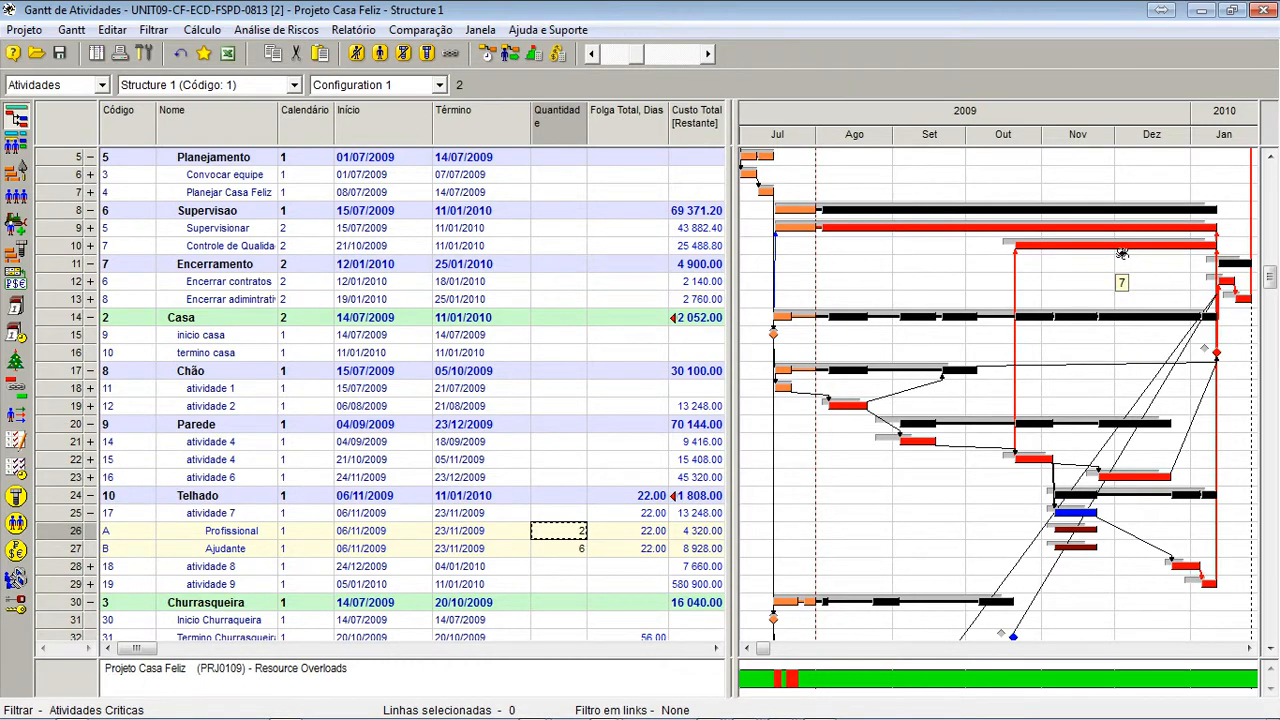
scroll(1122, 253, down, 5)
scroll(1118, 377, up, 3)
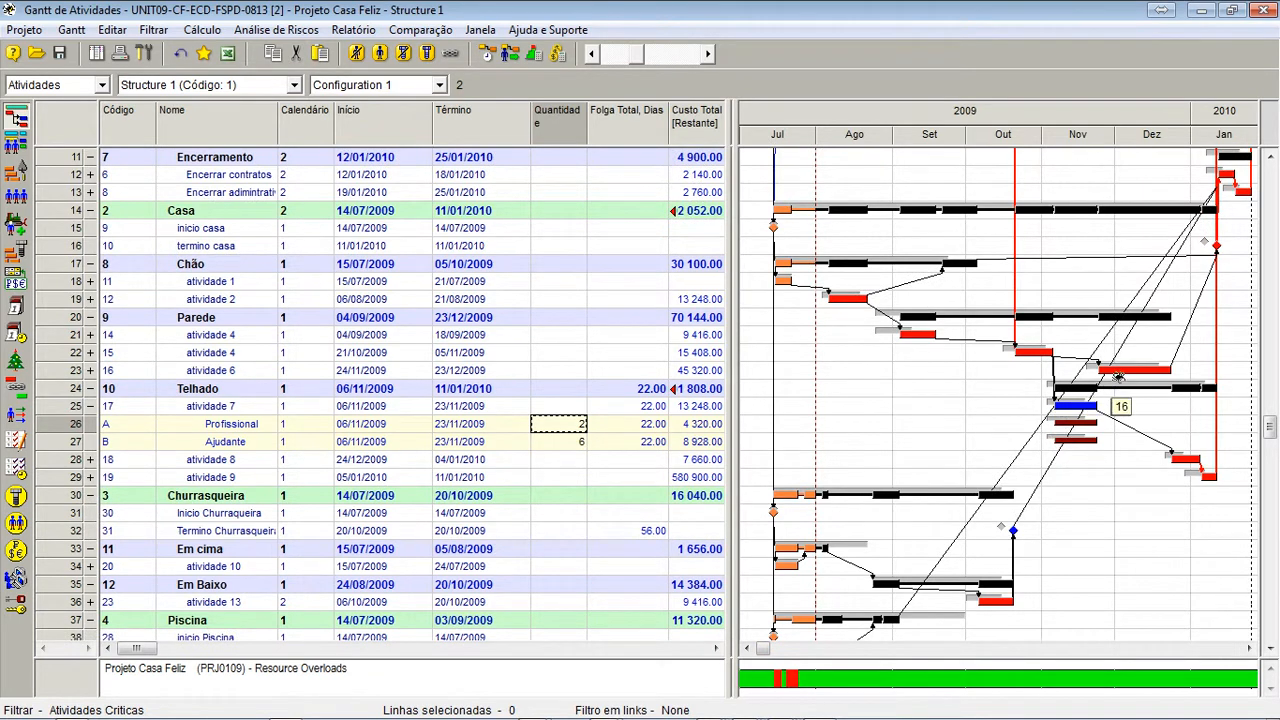
Expand atividade 6's resource assignments, widen the Nome column to fit full names, and locate Profissional in atividade 6 and atividade 7
click(90, 370)
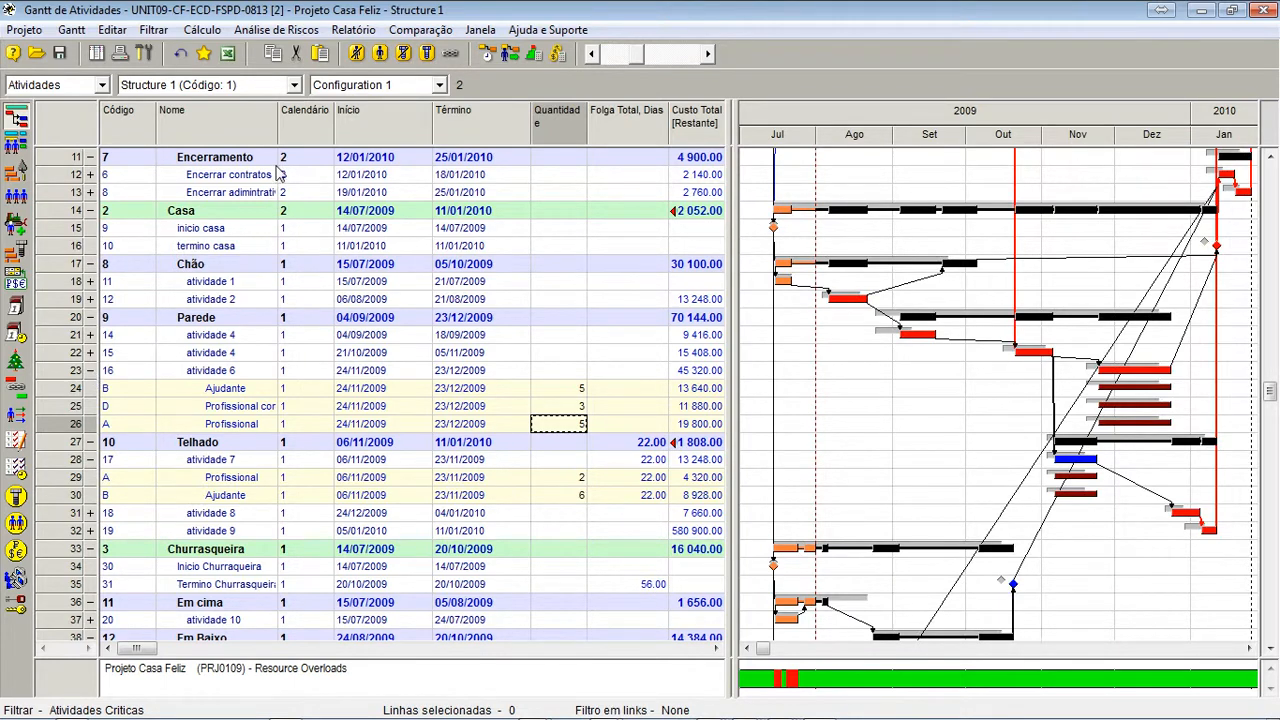
drag(280, 137, 332, 137)
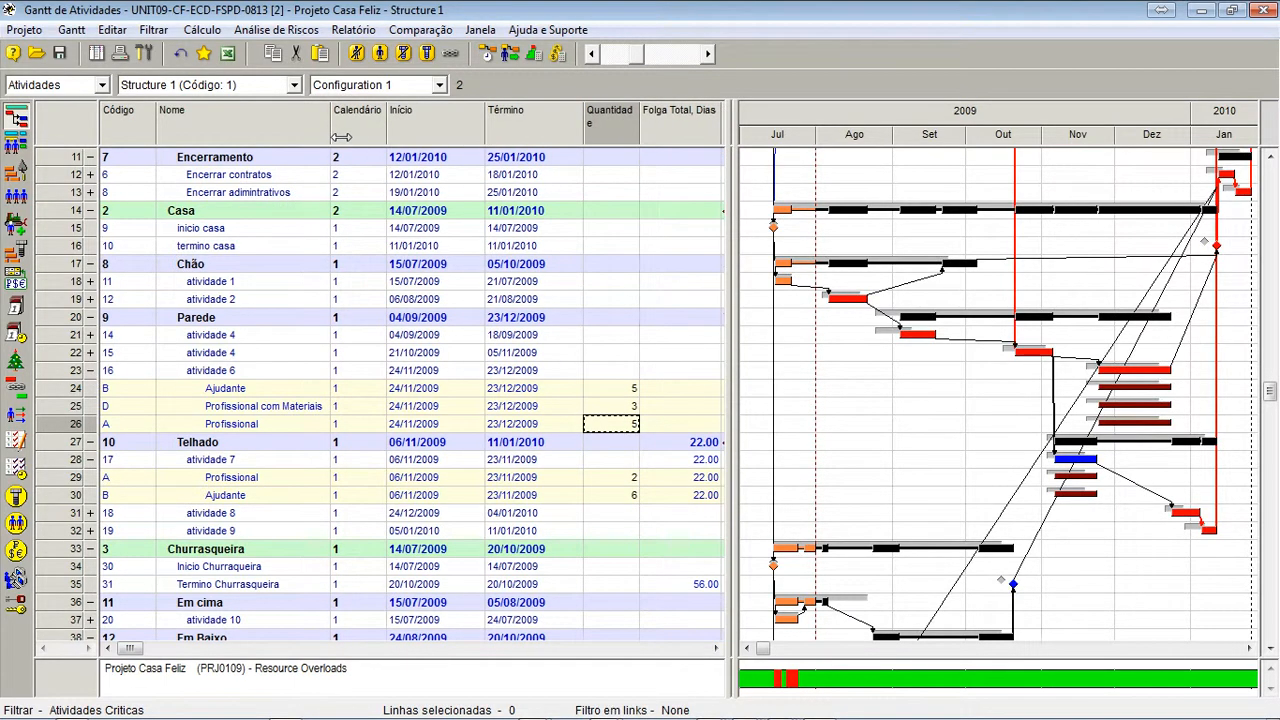
click(268, 478)
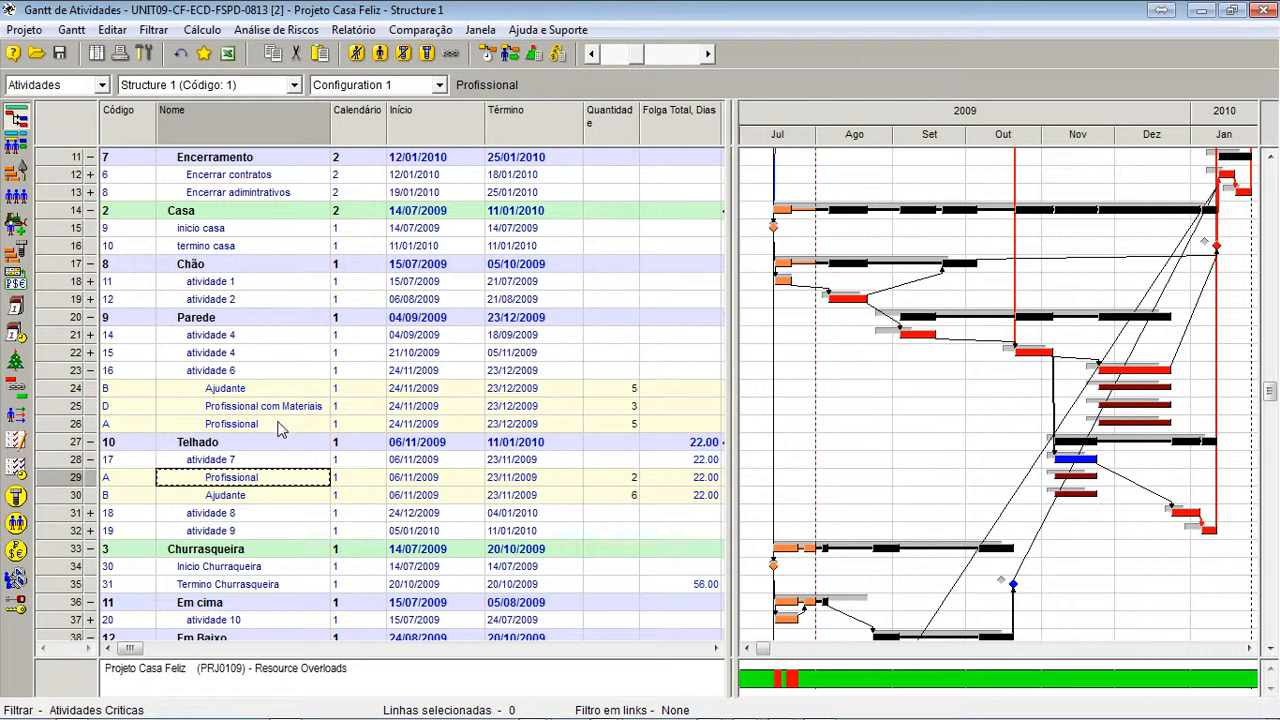
click(281, 429)
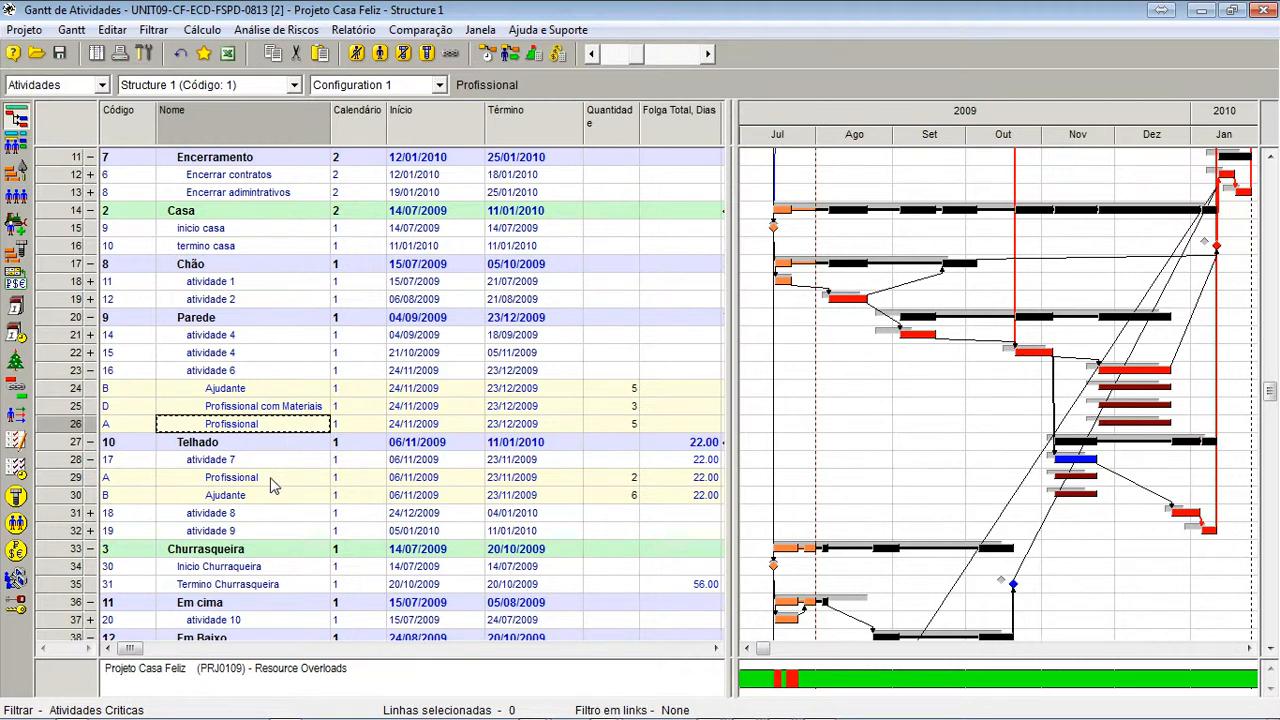
click(60, 468)
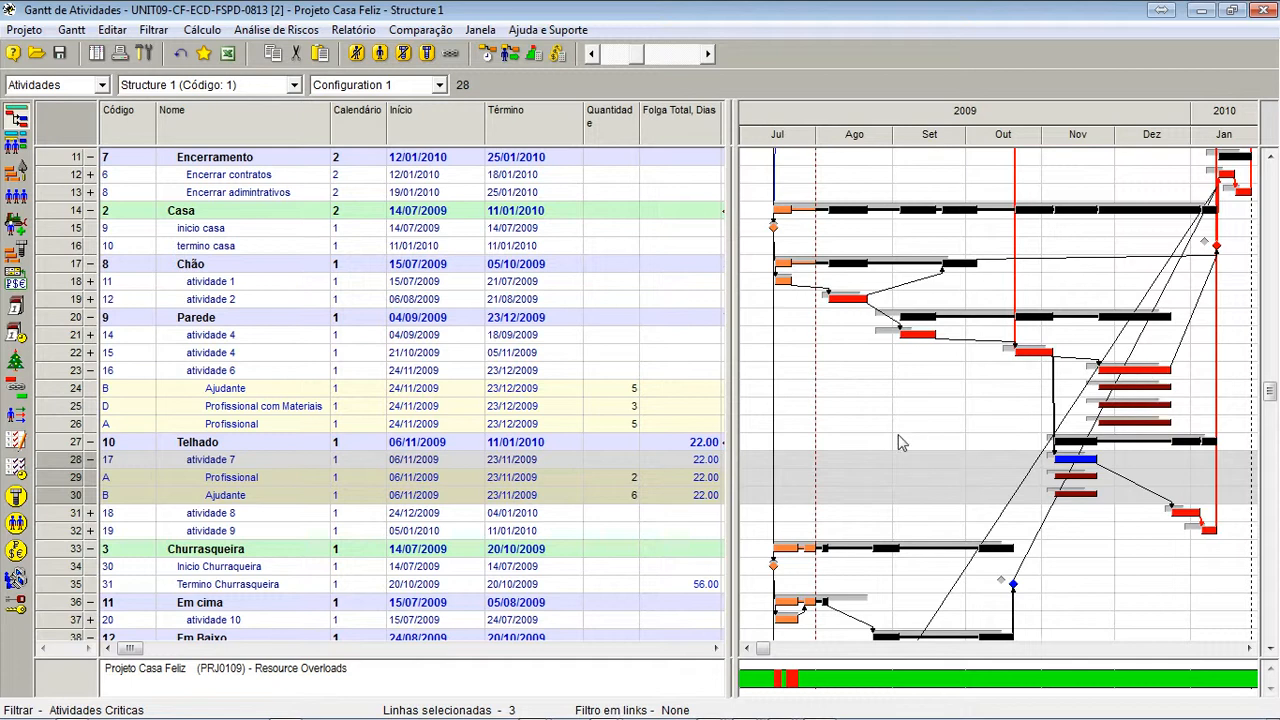
Compare the Profissional quantities assigned to atividade 6 and atividade 7 with the quantity available in the project's resource table
click(622, 479)
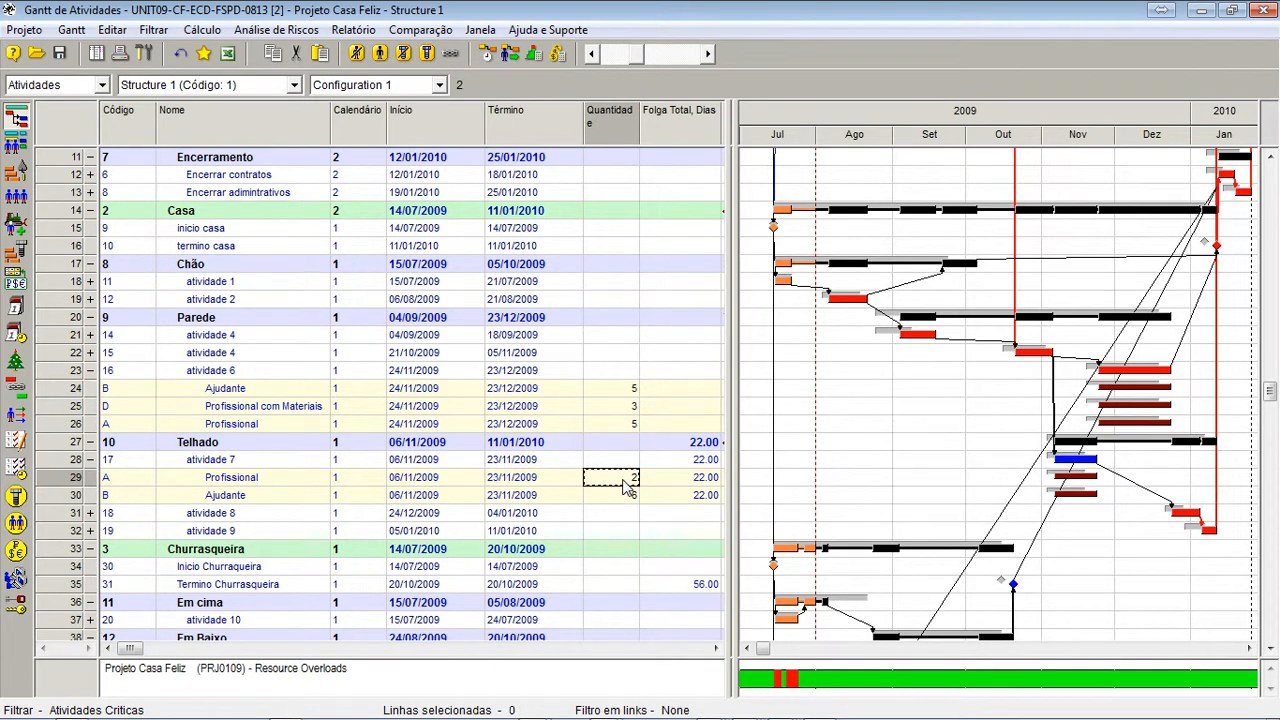
click(626, 424)
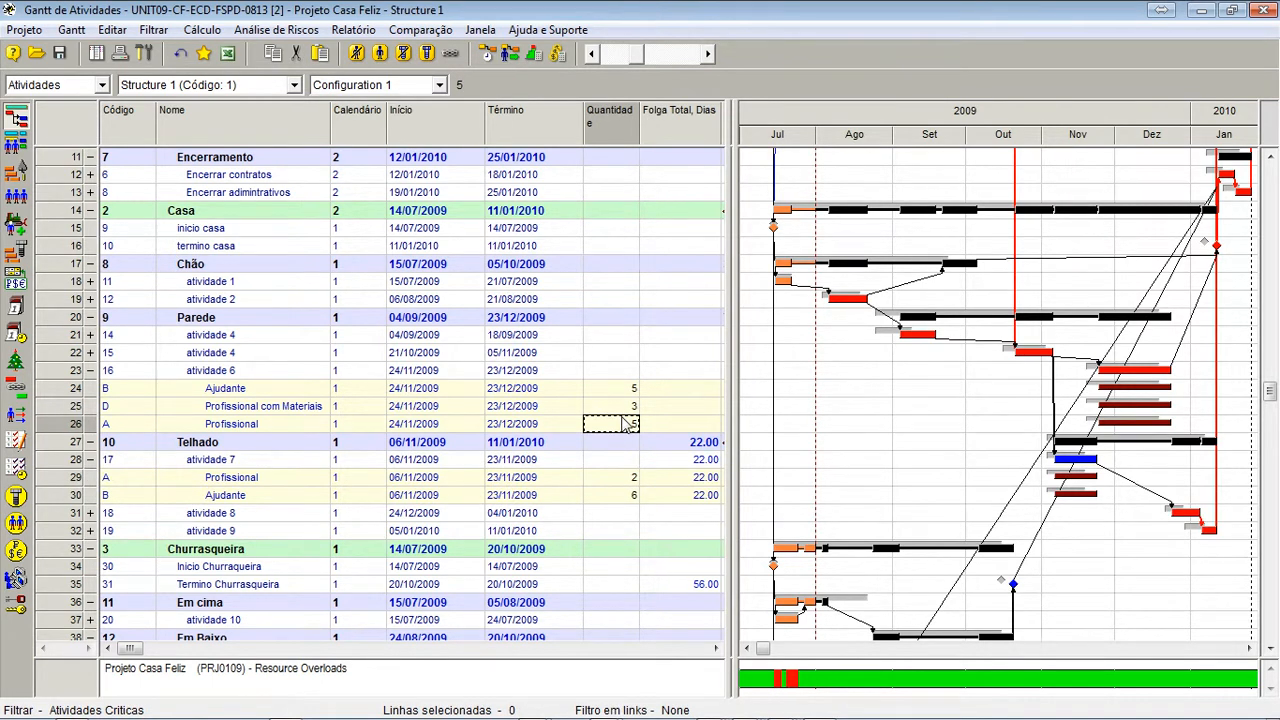
click(638, 482)
click(630, 426)
click(628, 479)
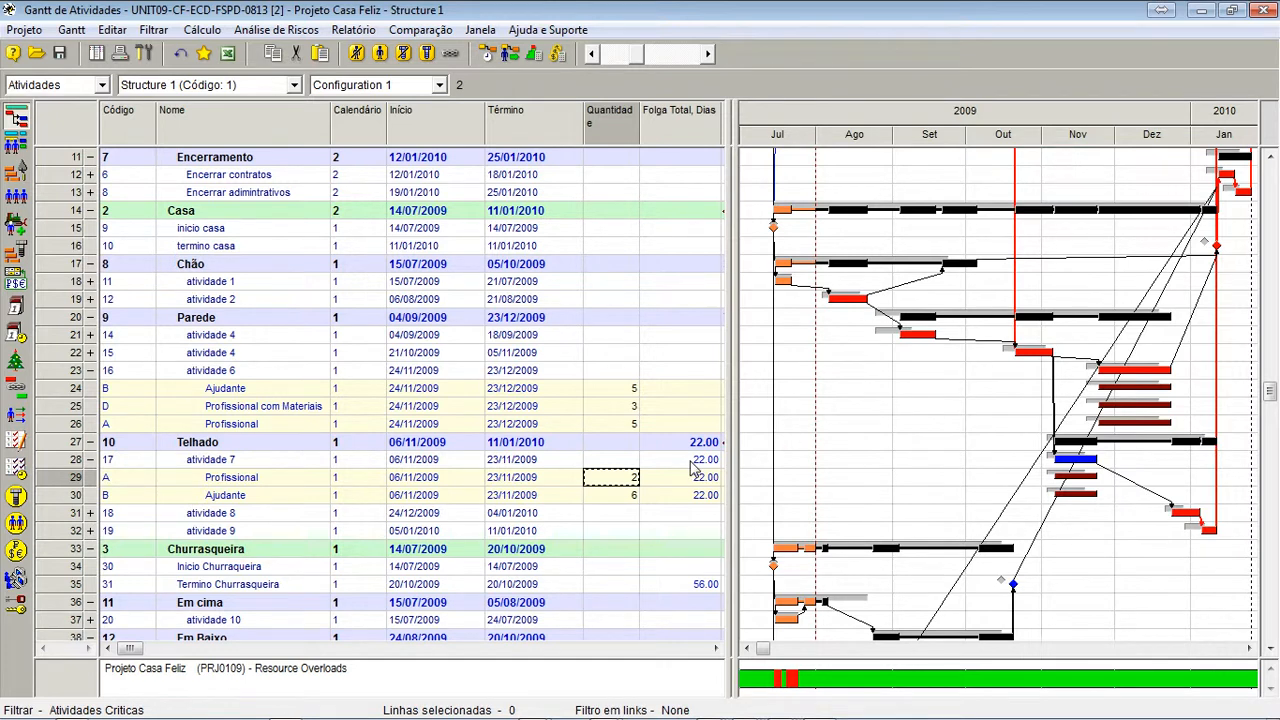
click(13, 206)
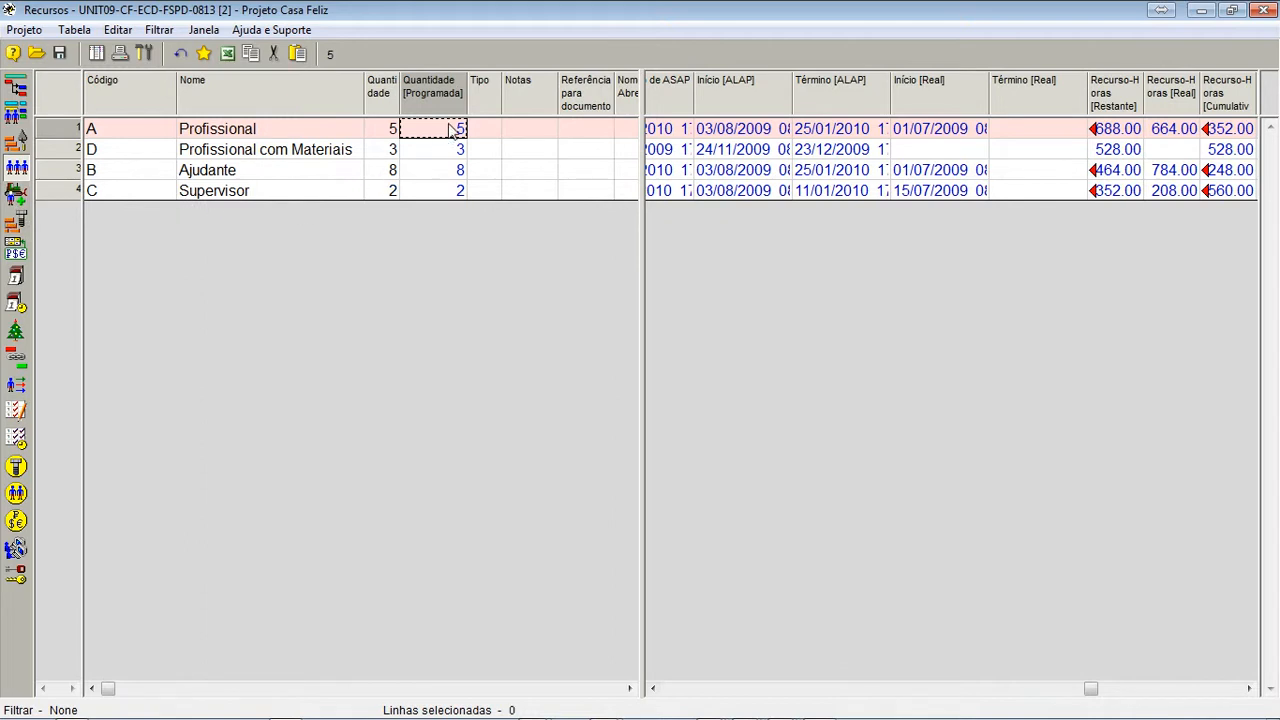
click(16, 90)
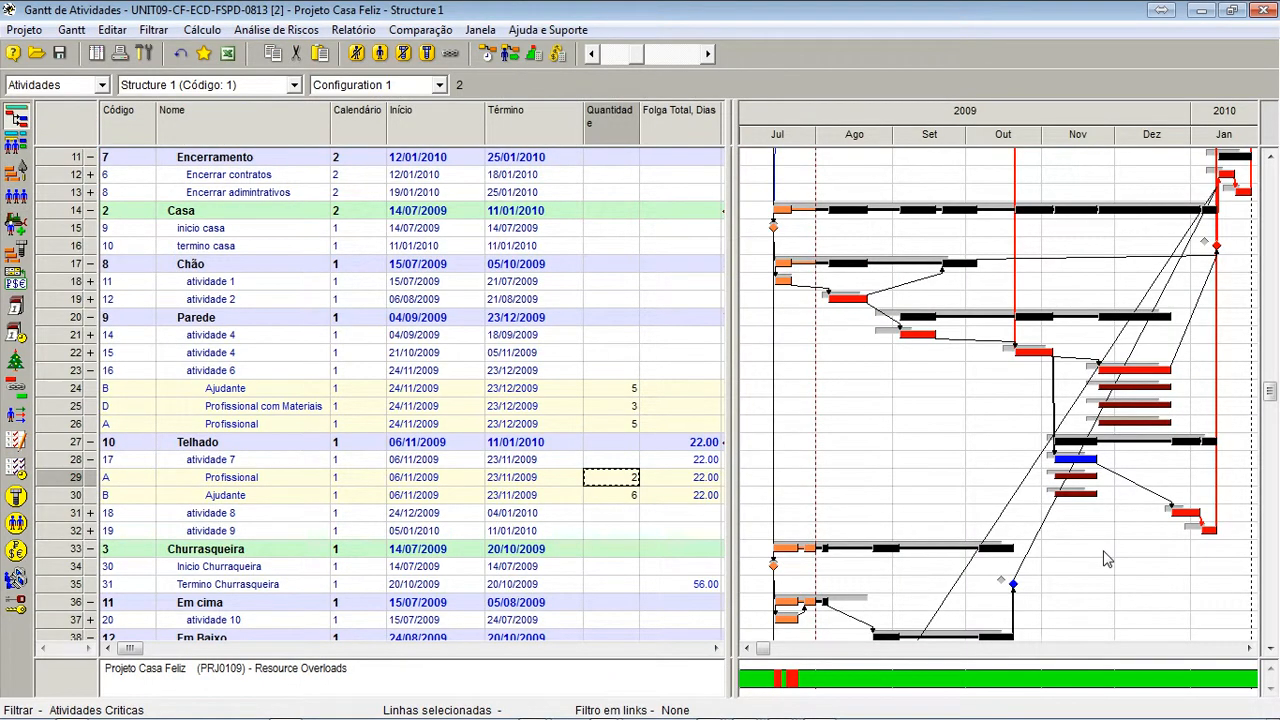
Inspect atividade 7's total float and Profissional quantity, and select the activity together with its assignments
click(692, 462)
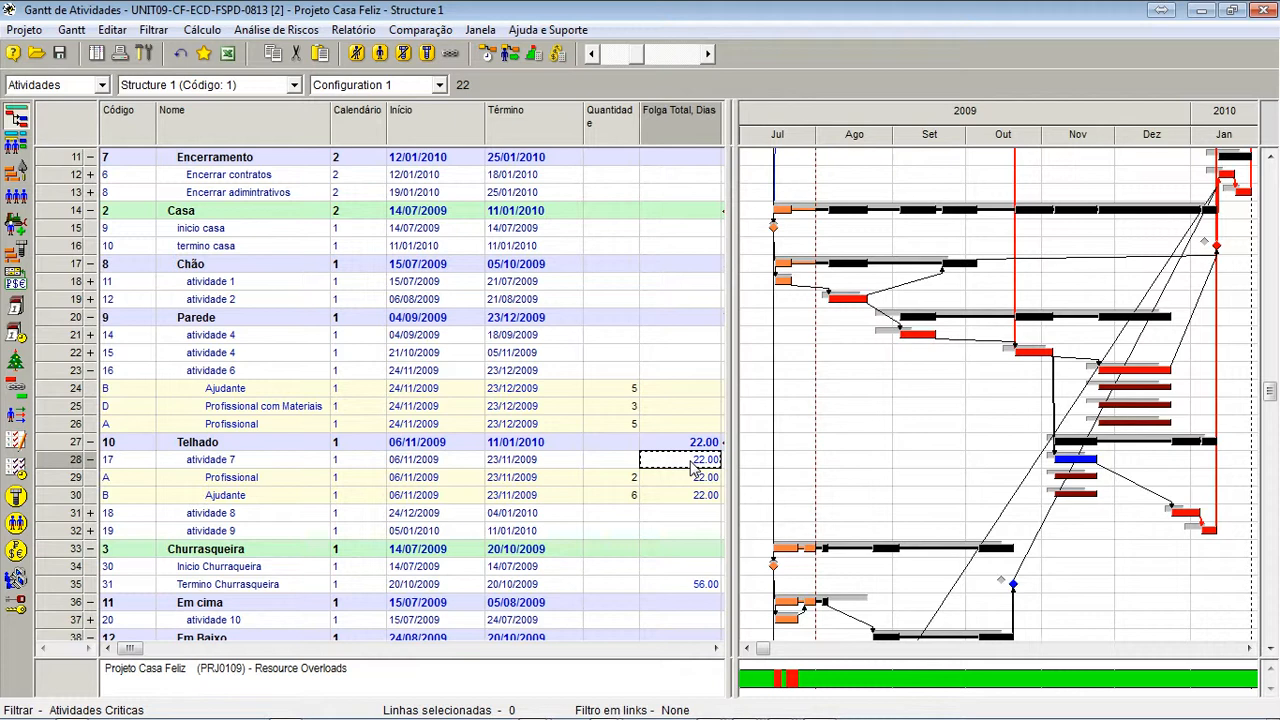
click(622, 478)
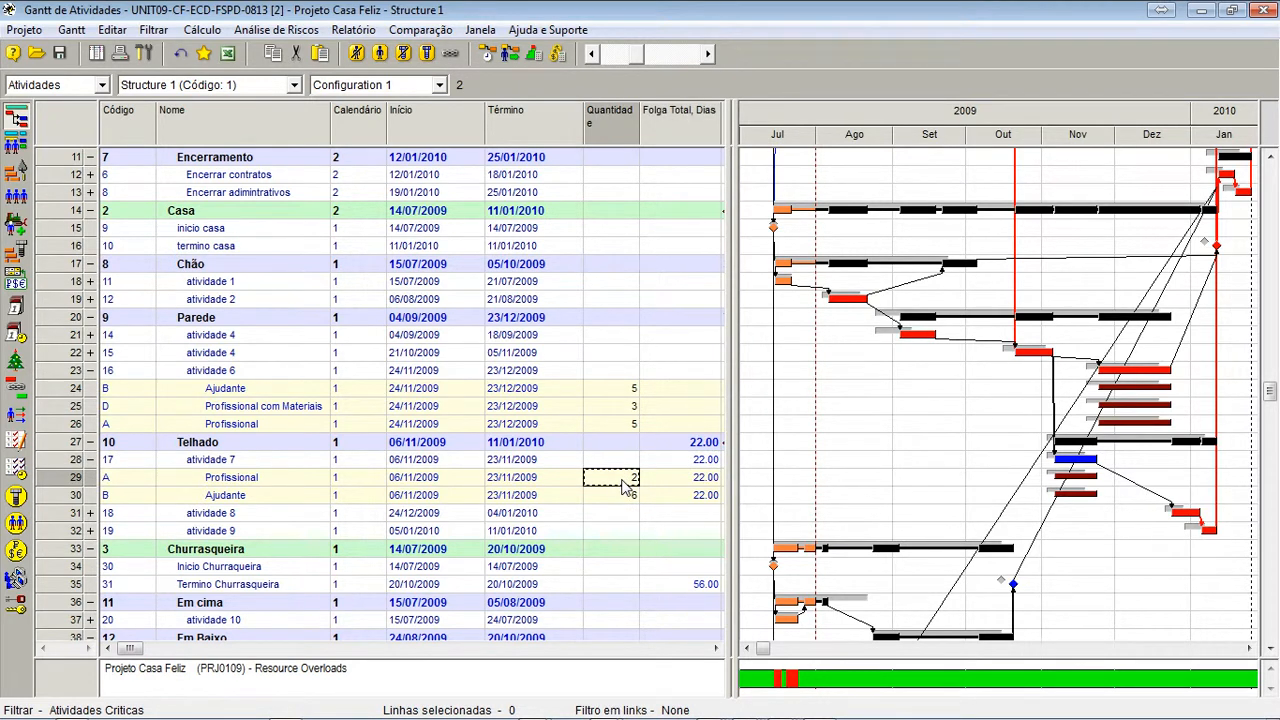
click(44, 464)
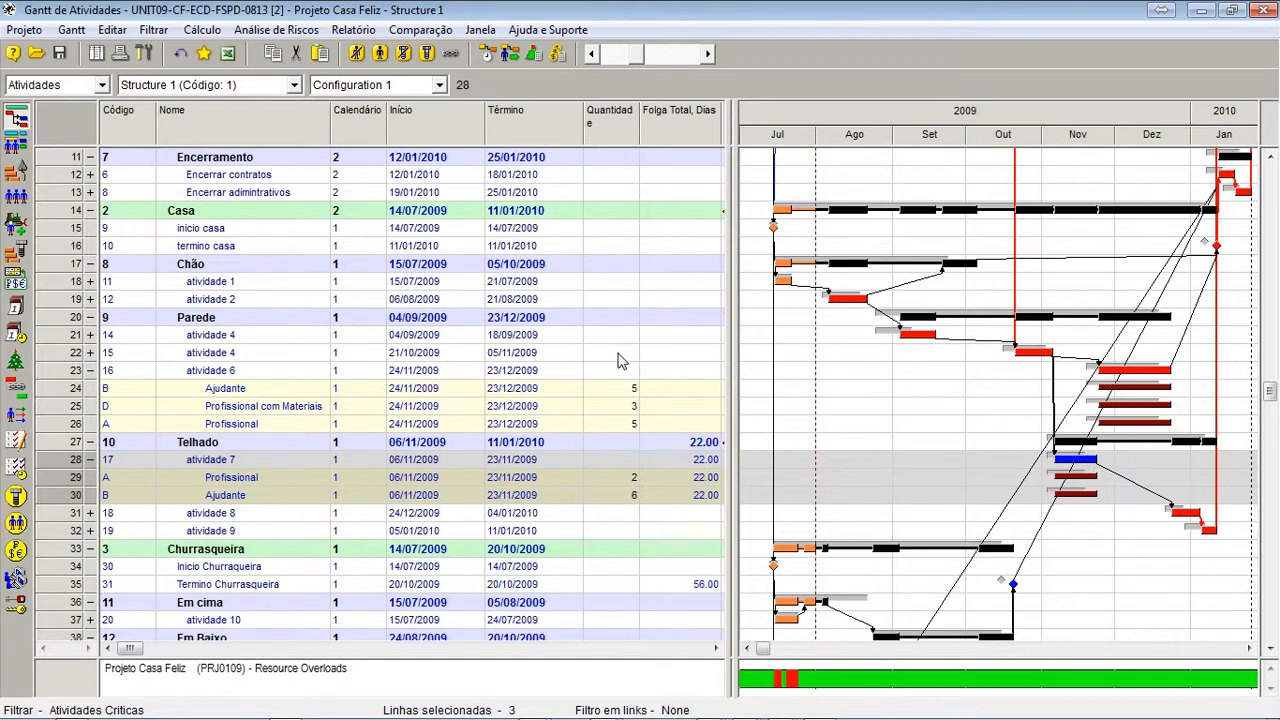
Recalculate the resource-constrained schedule with "Sem cálculo de folgas" enabled, and collapse the assignments of atividade 7 and atividade 6
click(513, 55)
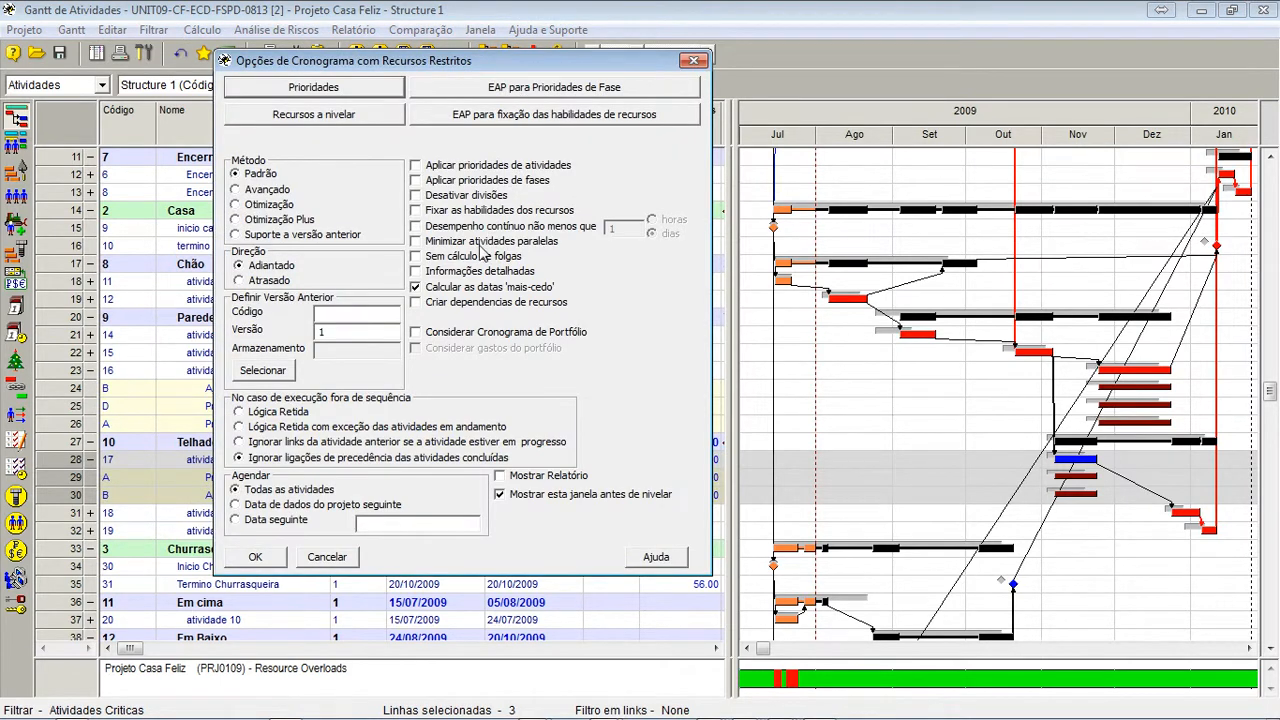
click(416, 257)
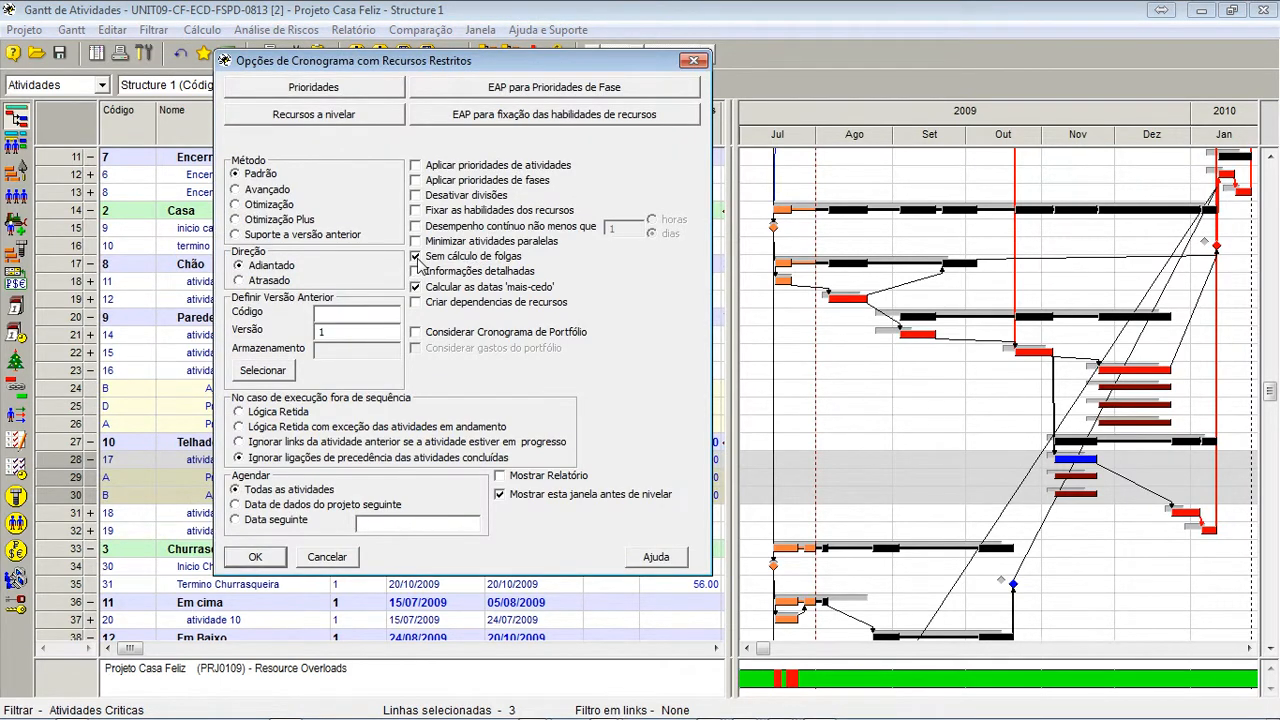
click(259, 563)
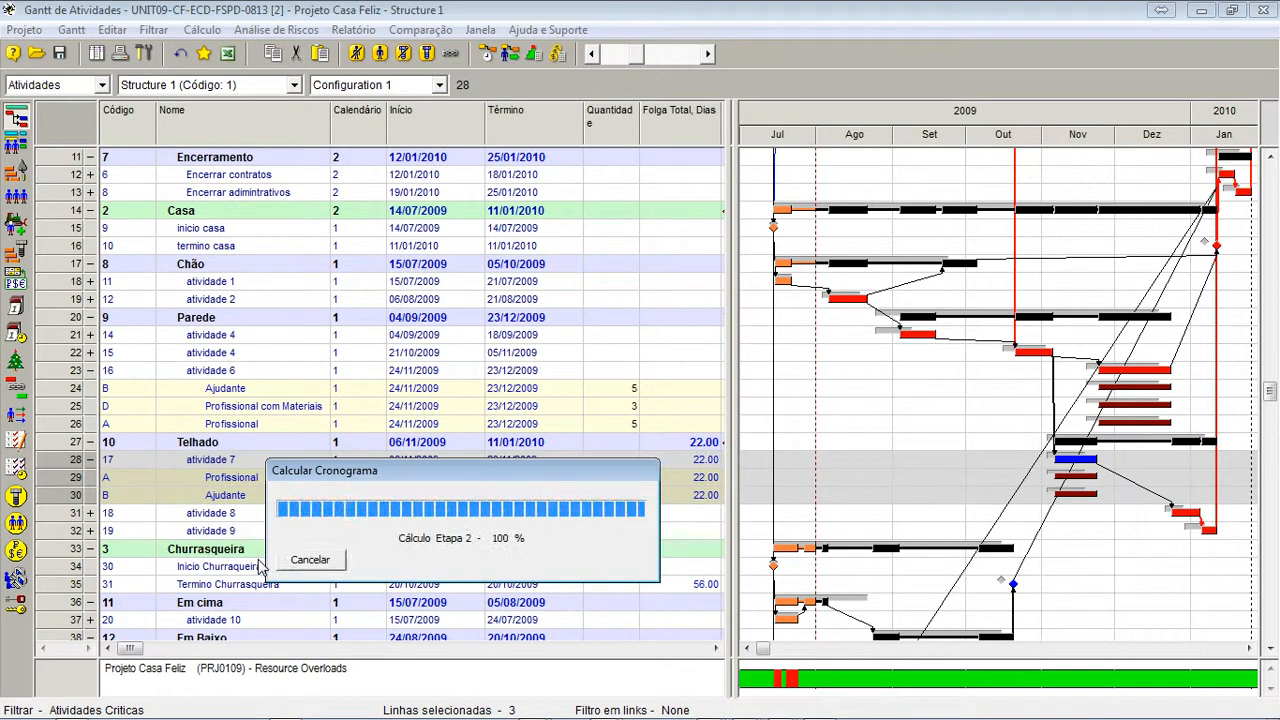
click(90, 459)
click(90, 370)
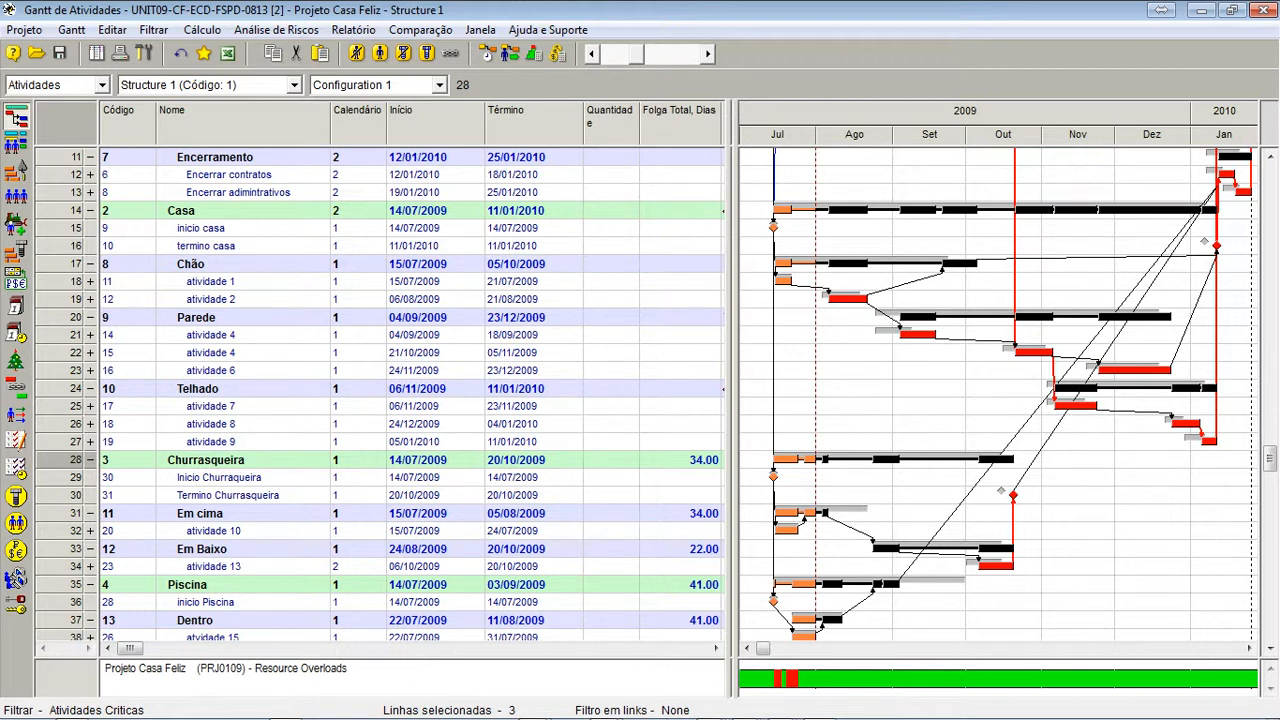
Review the Gantt diagram's display options and accept them as they are
click(71, 29)
click(80, 74)
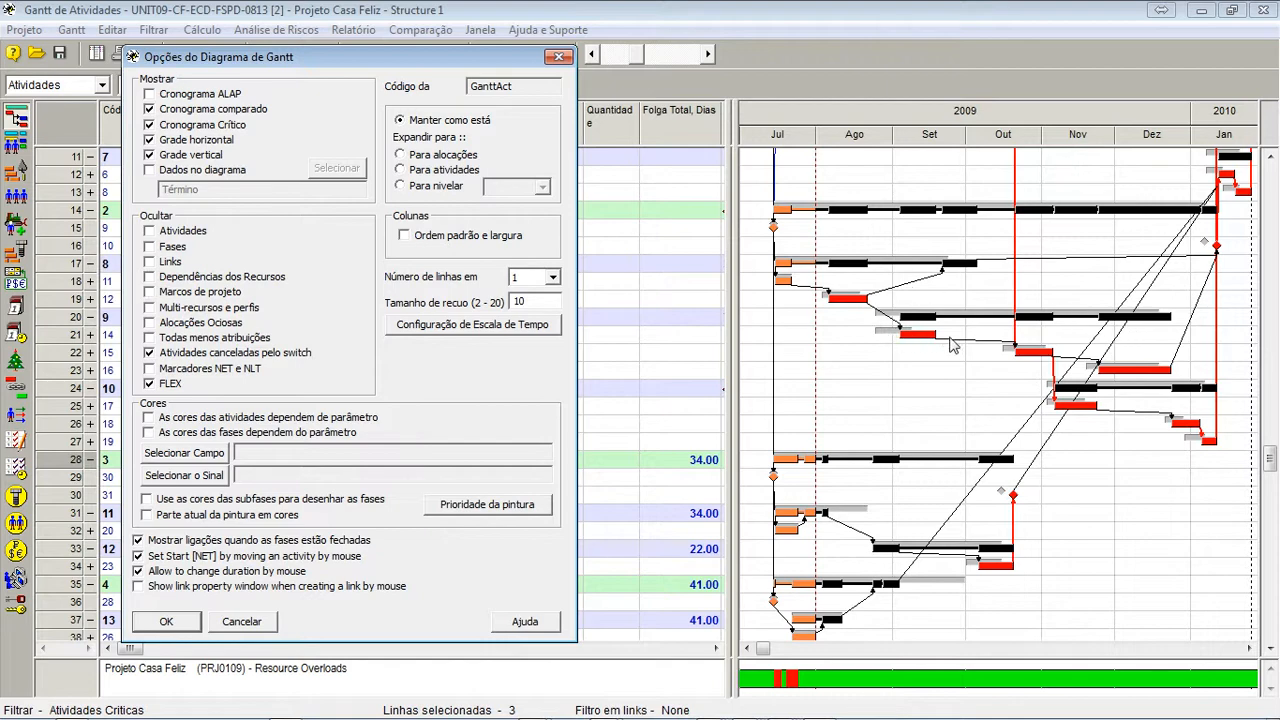
click(166, 621)
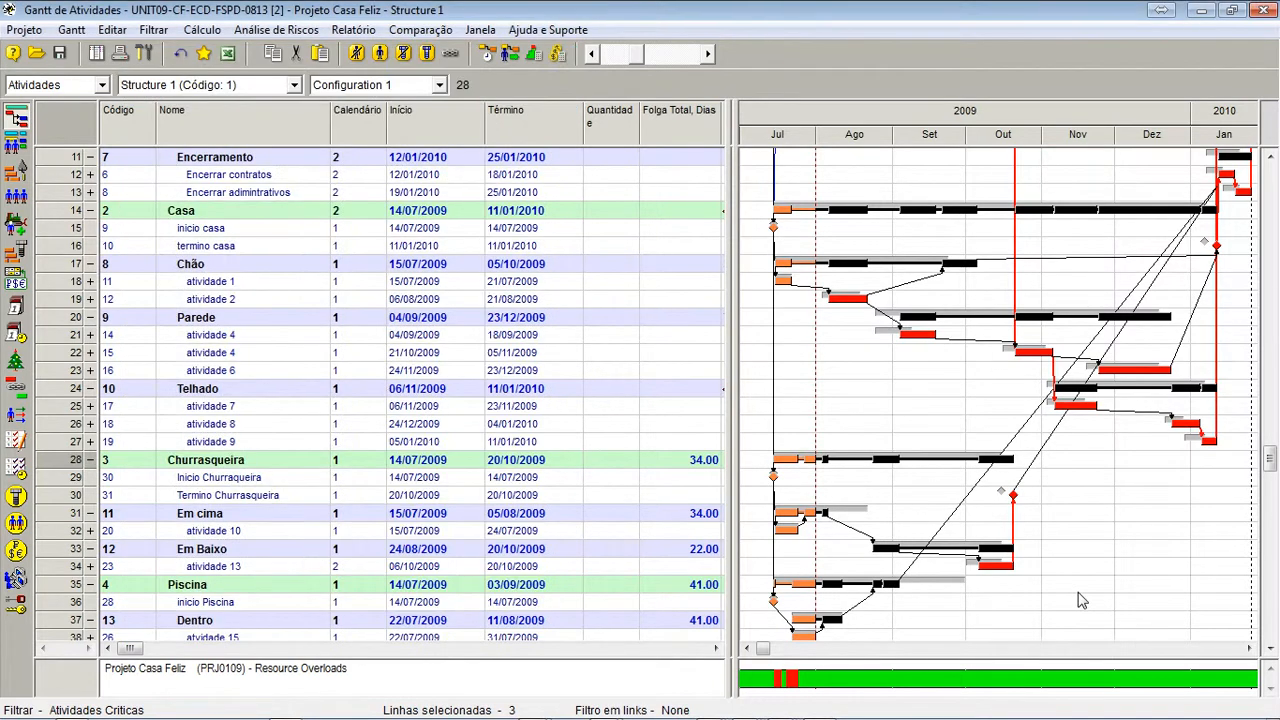
Recalculate the resource-constrained schedule with "Criar dependências de recursos" enabled
click(524, 55)
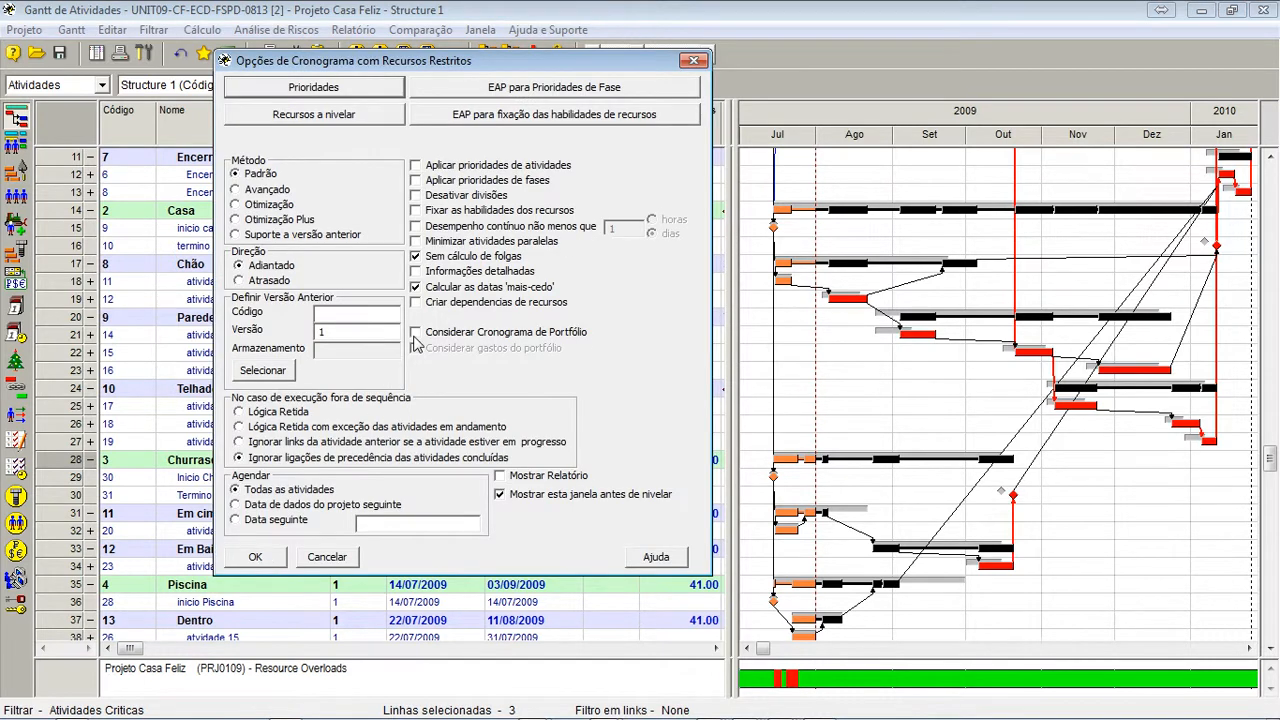
click(418, 303)
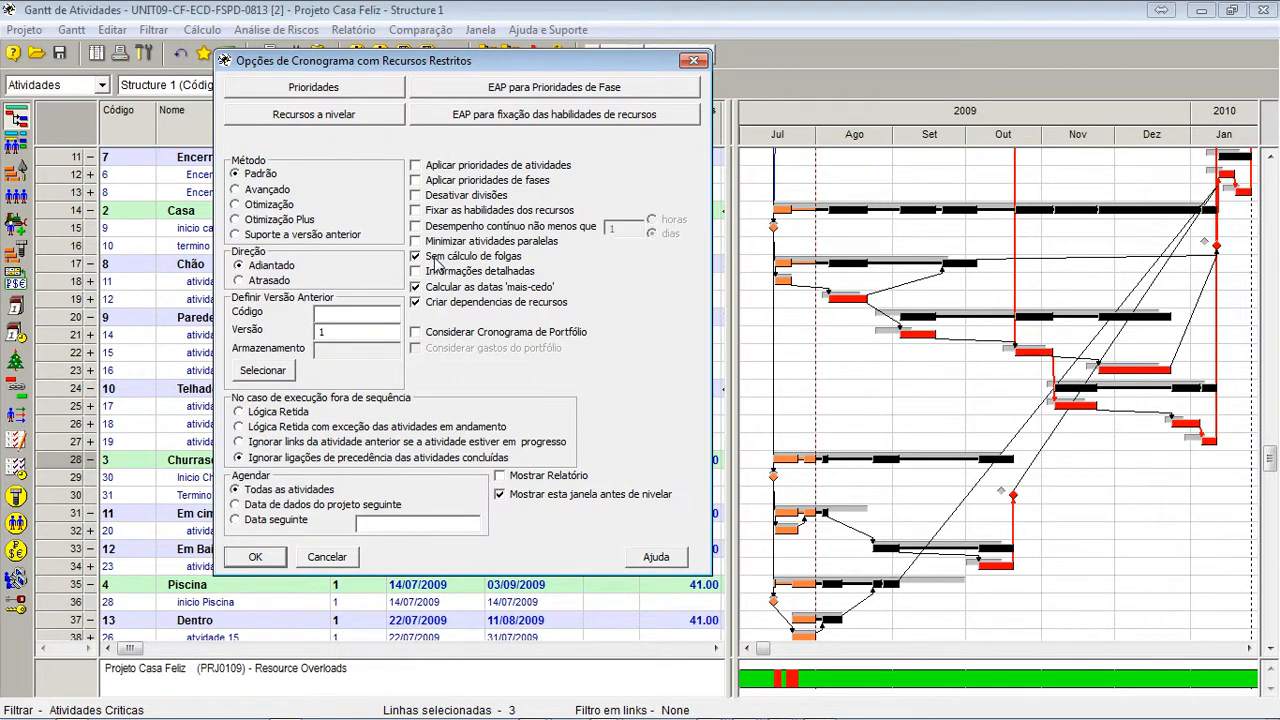
click(271, 560)
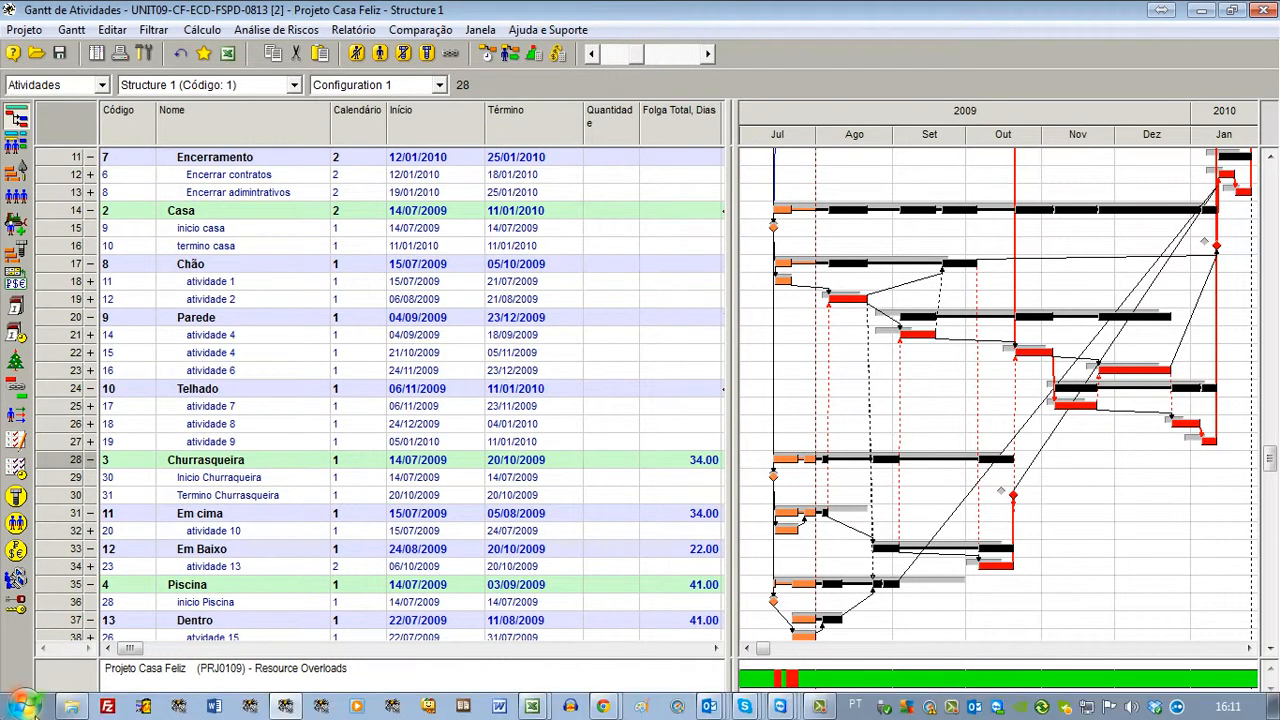
Open Paint and paste the captured Gantt screenshot onto the blank canvas
click(22, 706)
click(116, 132)
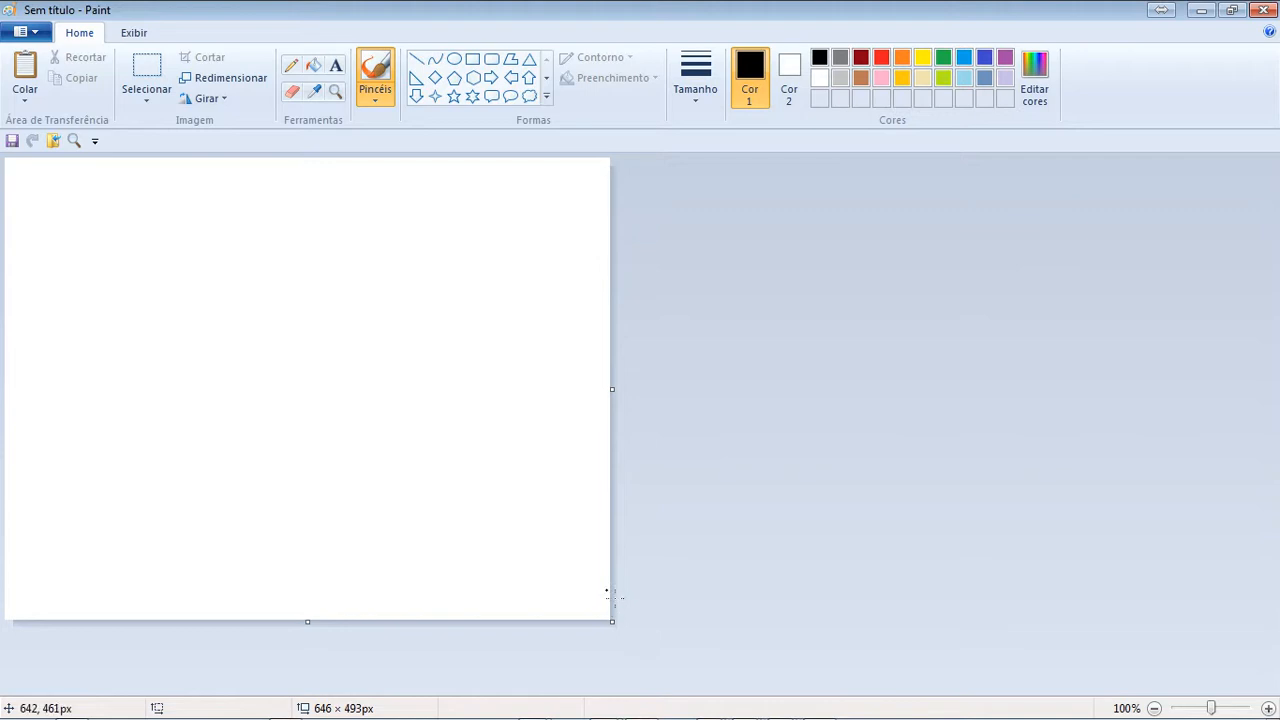
key(ctrl+v)
mouse_move(872, 540)
mouse_down()
mouse_move(745, 413)
mouse_move(740, 424)
mouse_up()
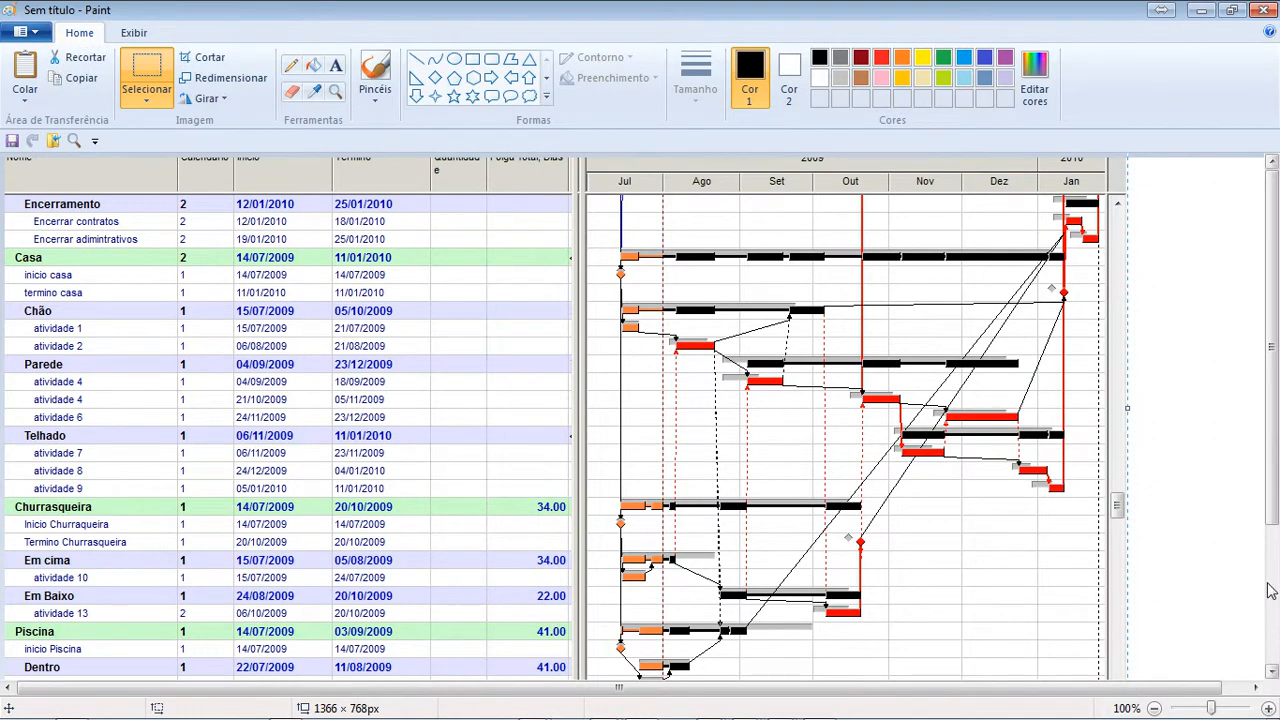
drag(1276, 487, 1276, 523)
Mark the atividade 7 row with thick green lines after its name and after its finish date, running towards the diagram
click(416, 58)
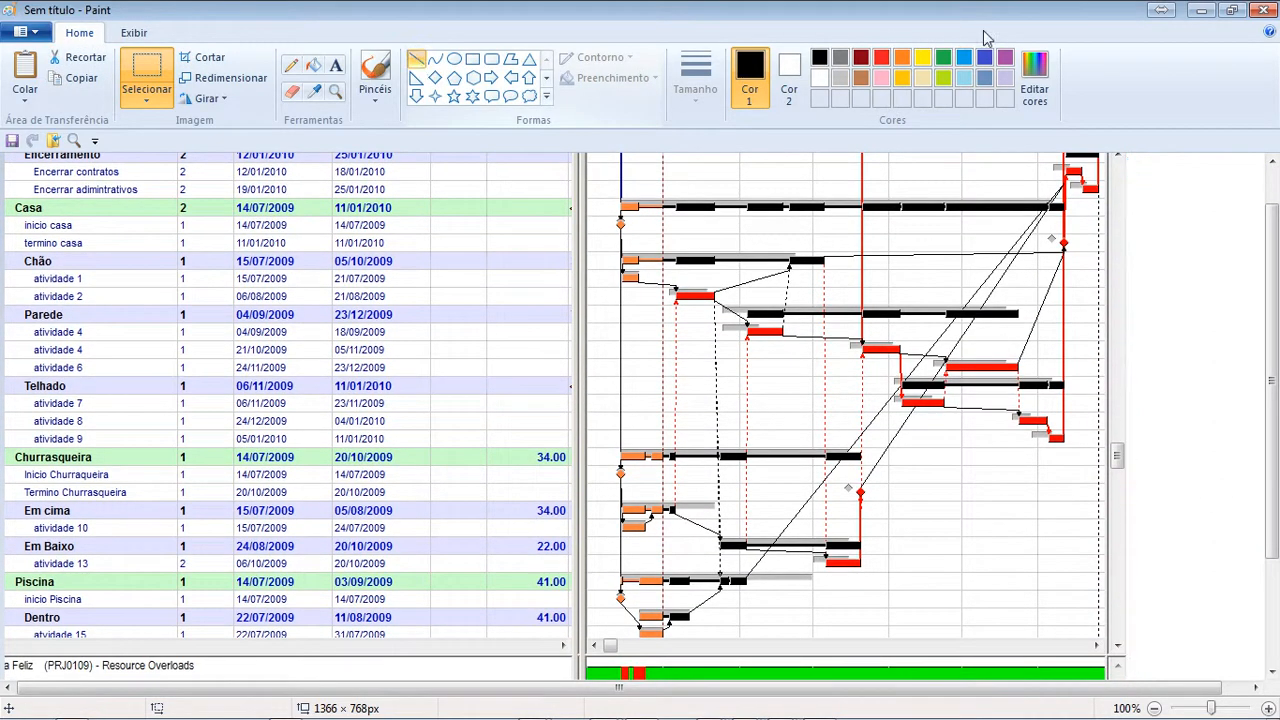
click(943, 57)
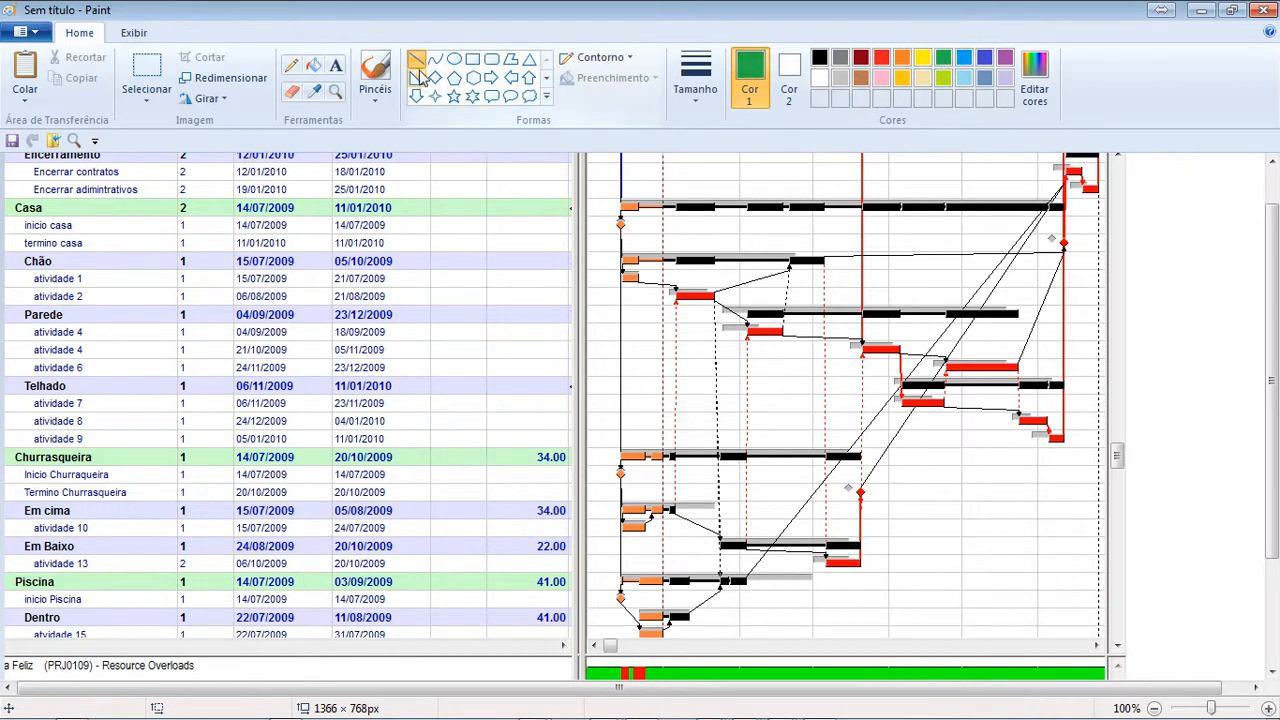
click(695, 75)
click(707, 150)
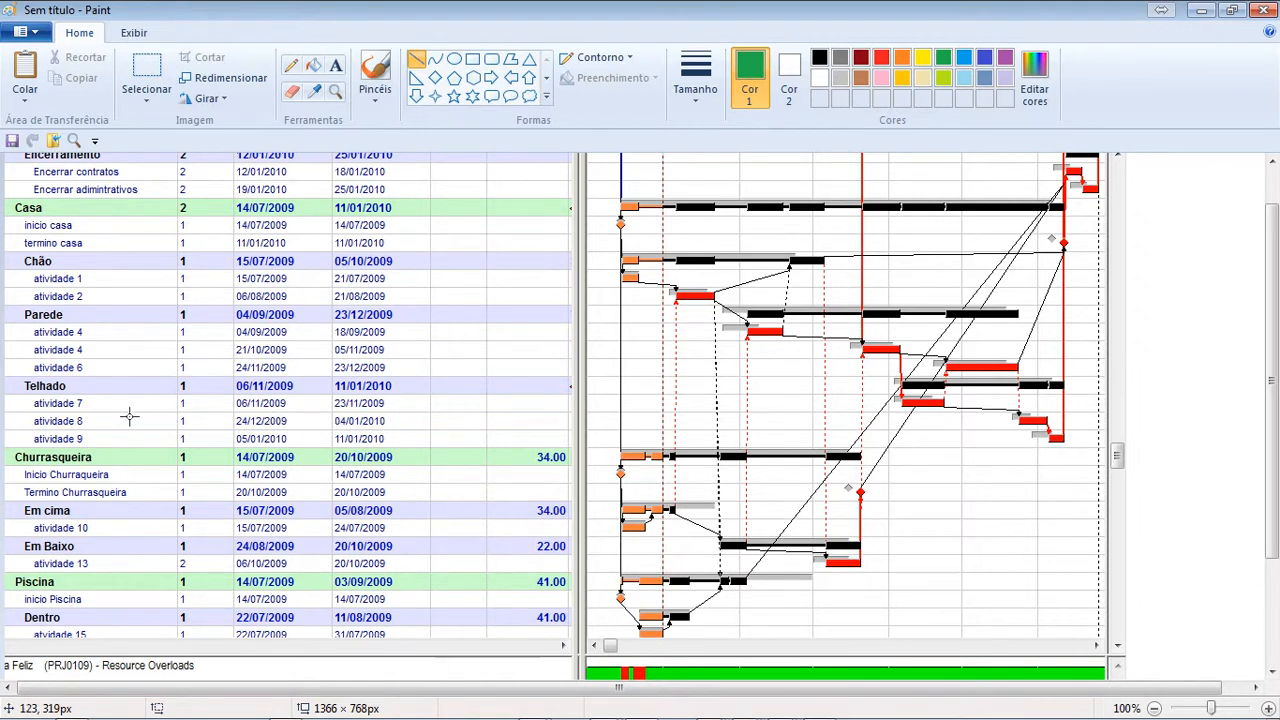
drag(94, 402, 160, 402)
mouse_move(397, 402)
mouse_down()
mouse_move(823, 426)
mouse_move(676, 434)
mouse_up()
drag(617, 434, 617, 434)
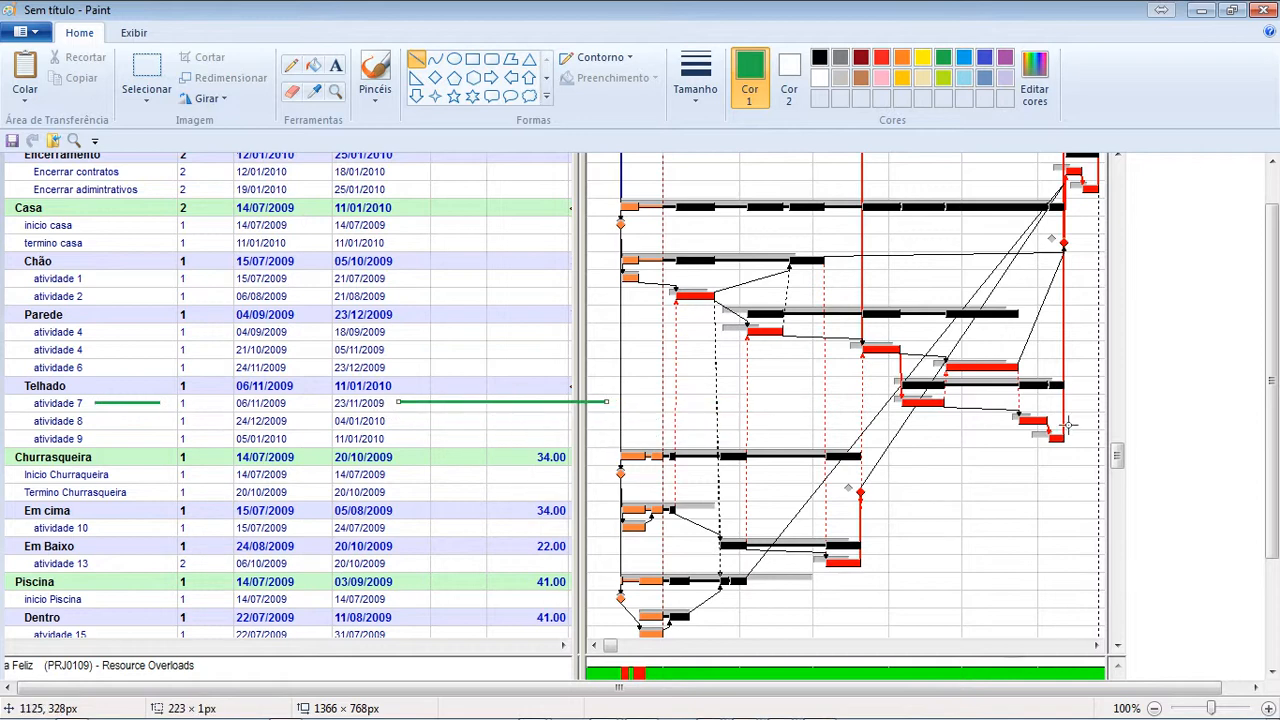
click(335, 90)
click(935, 392)
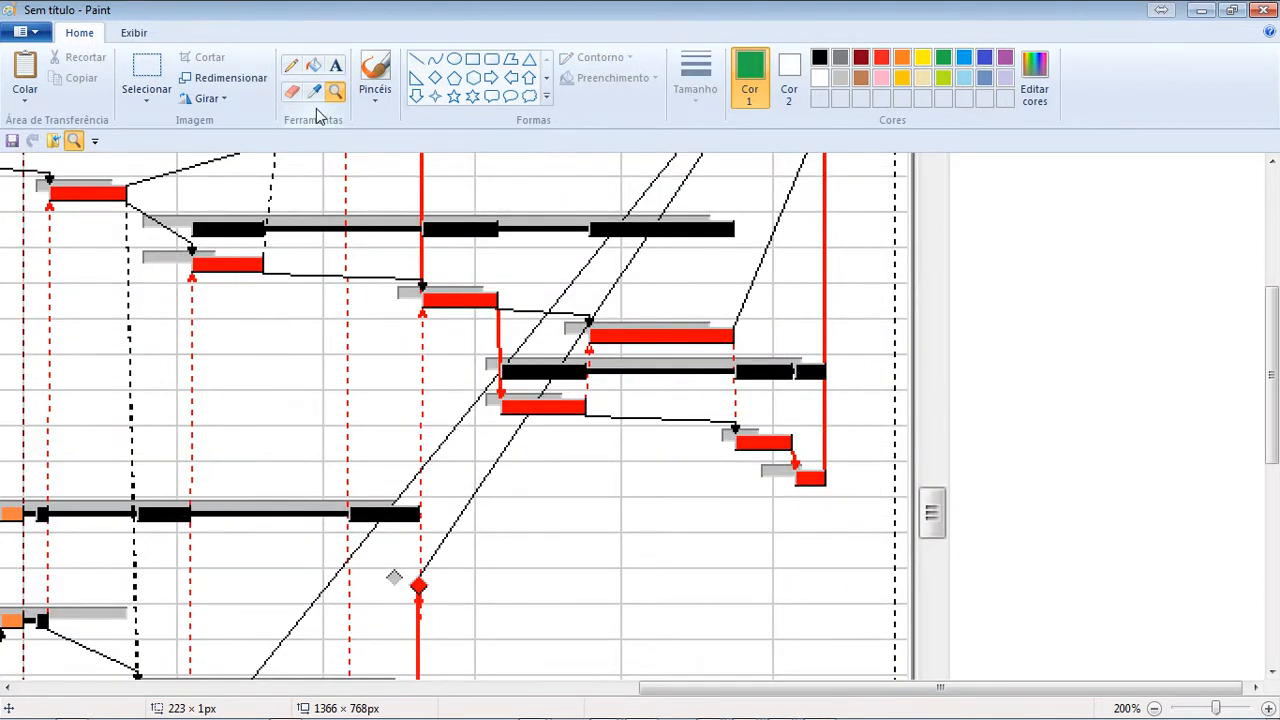
click(414, 58)
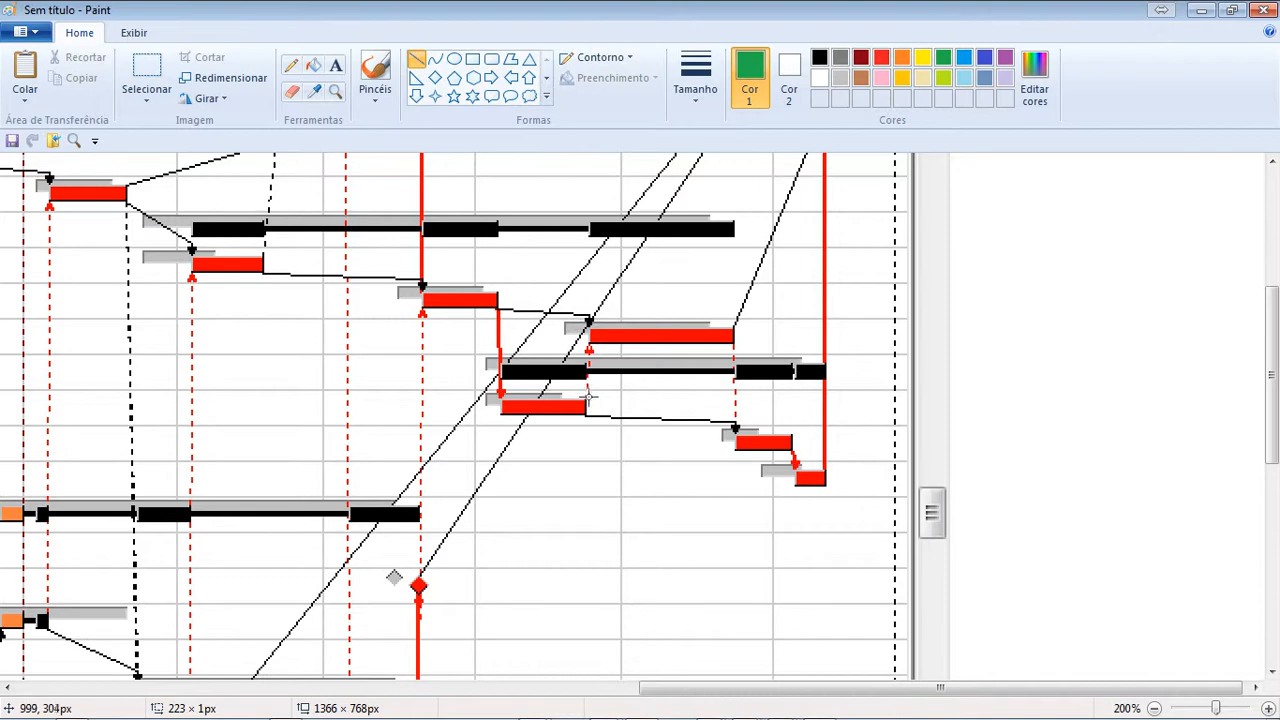
drag(597, 409, 597, 355)
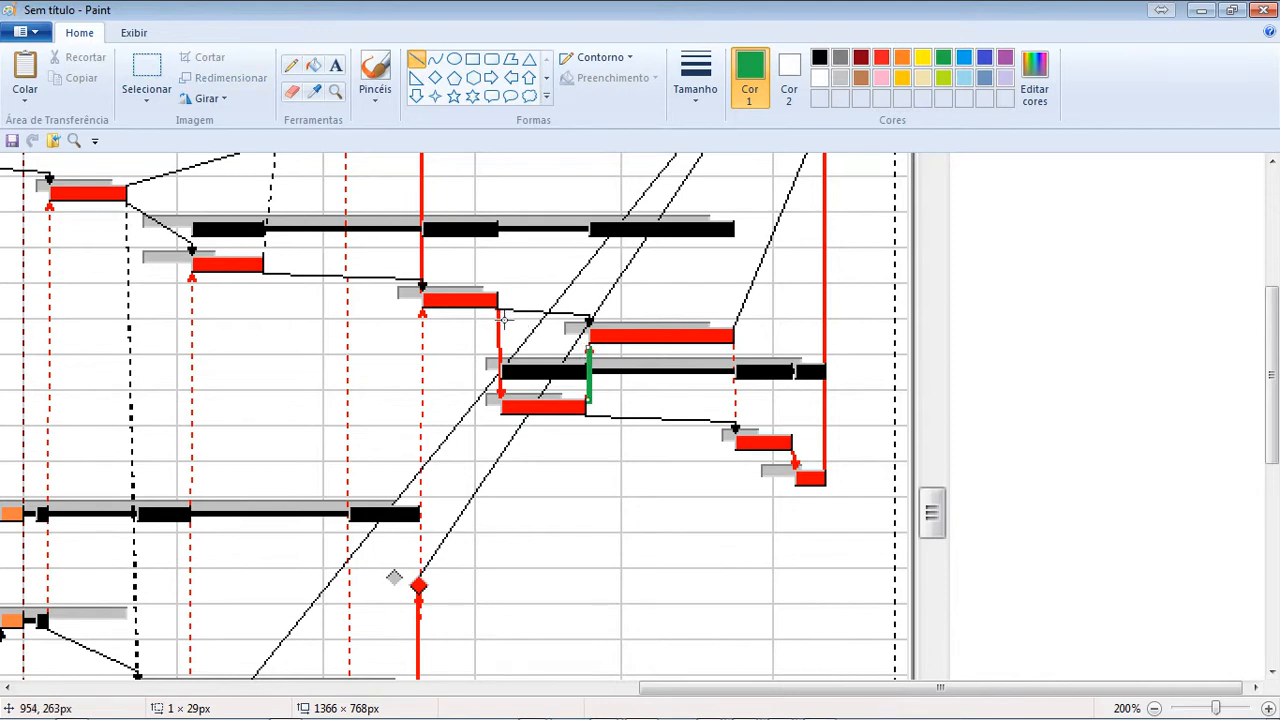
drag(506, 320, 506, 405)
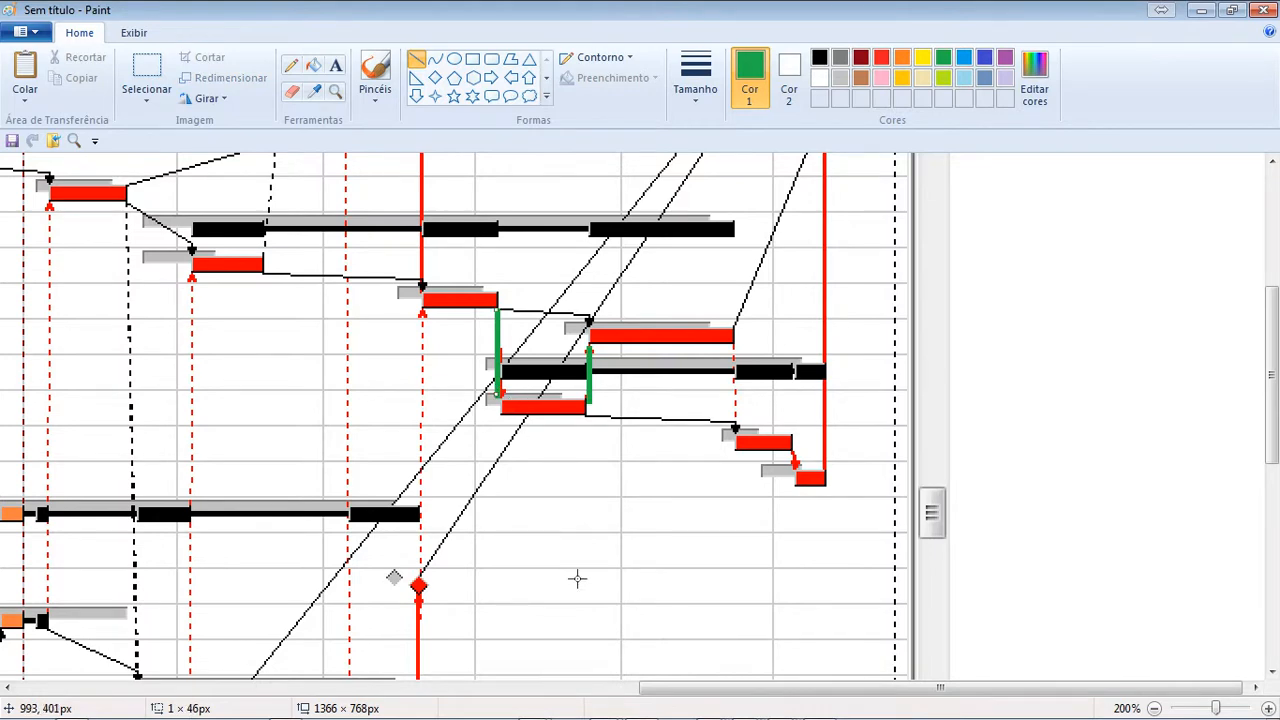
key(ctrl+z)
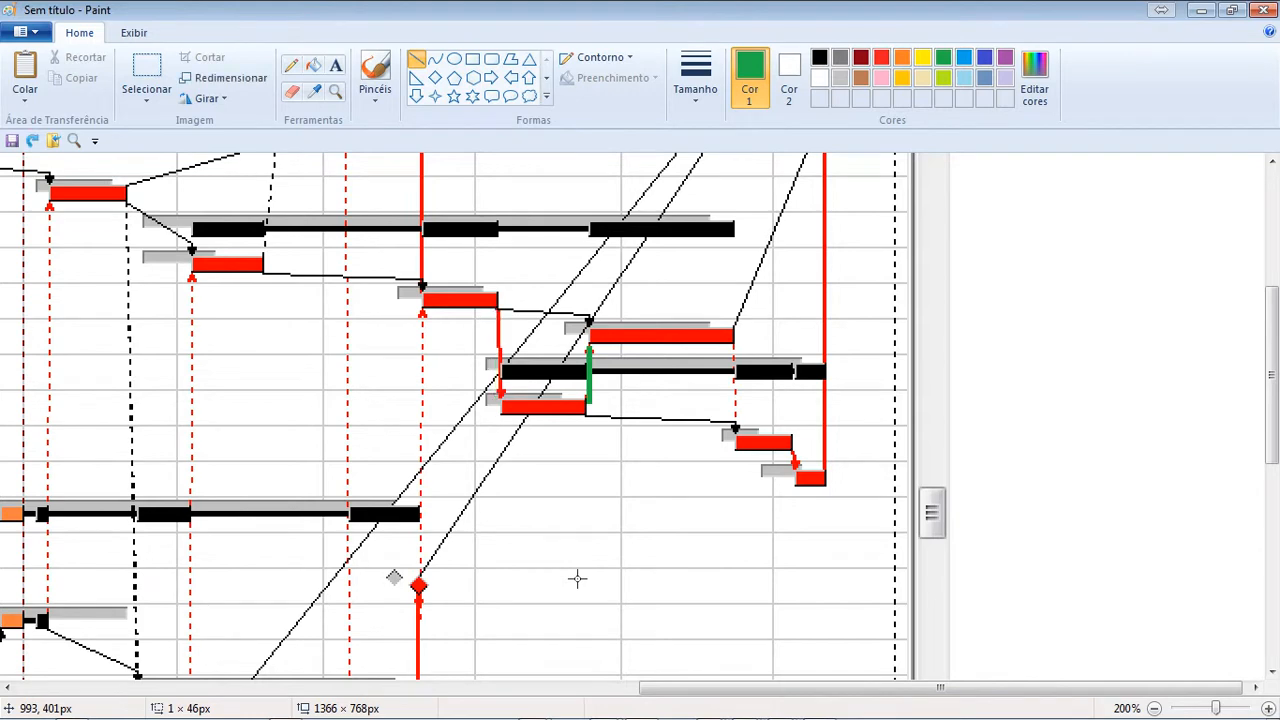
key(ctrl+z)
Trace the dashed resource dependencies from atividade 7 to atividade 6 and from atividade 6 to atividade 8 with thick green lines
click(334, 92)
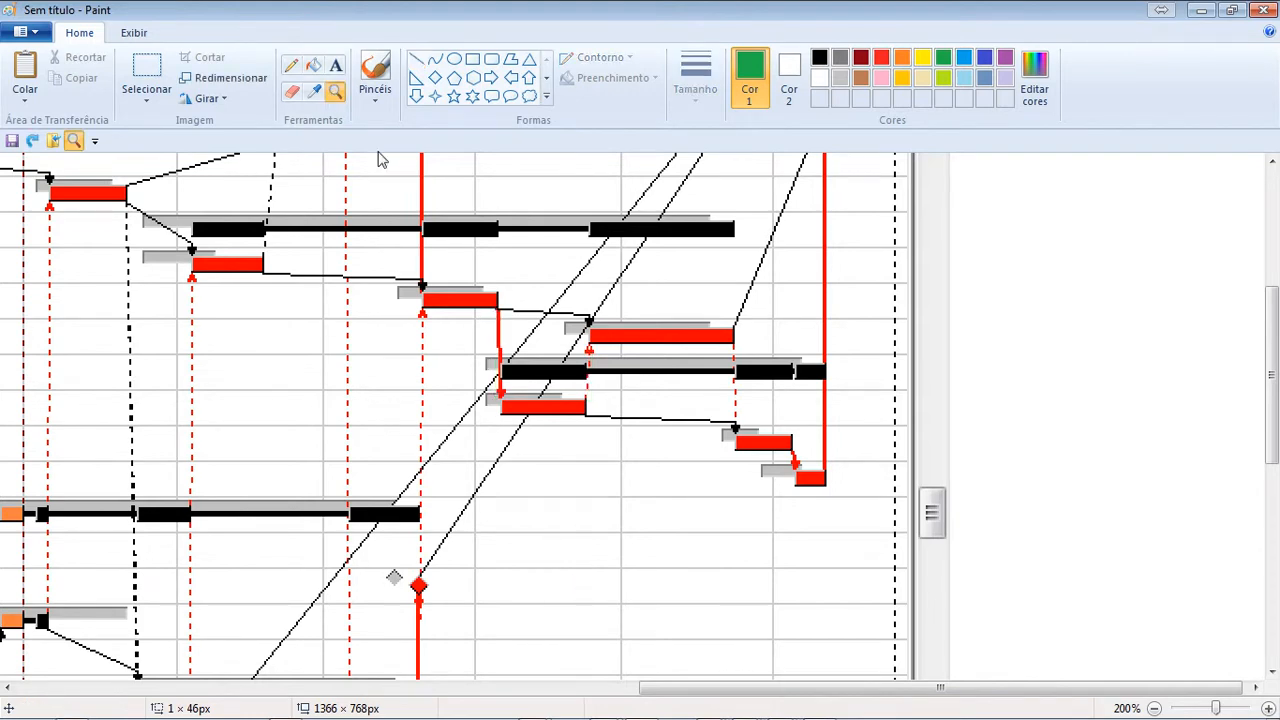
click(555, 381)
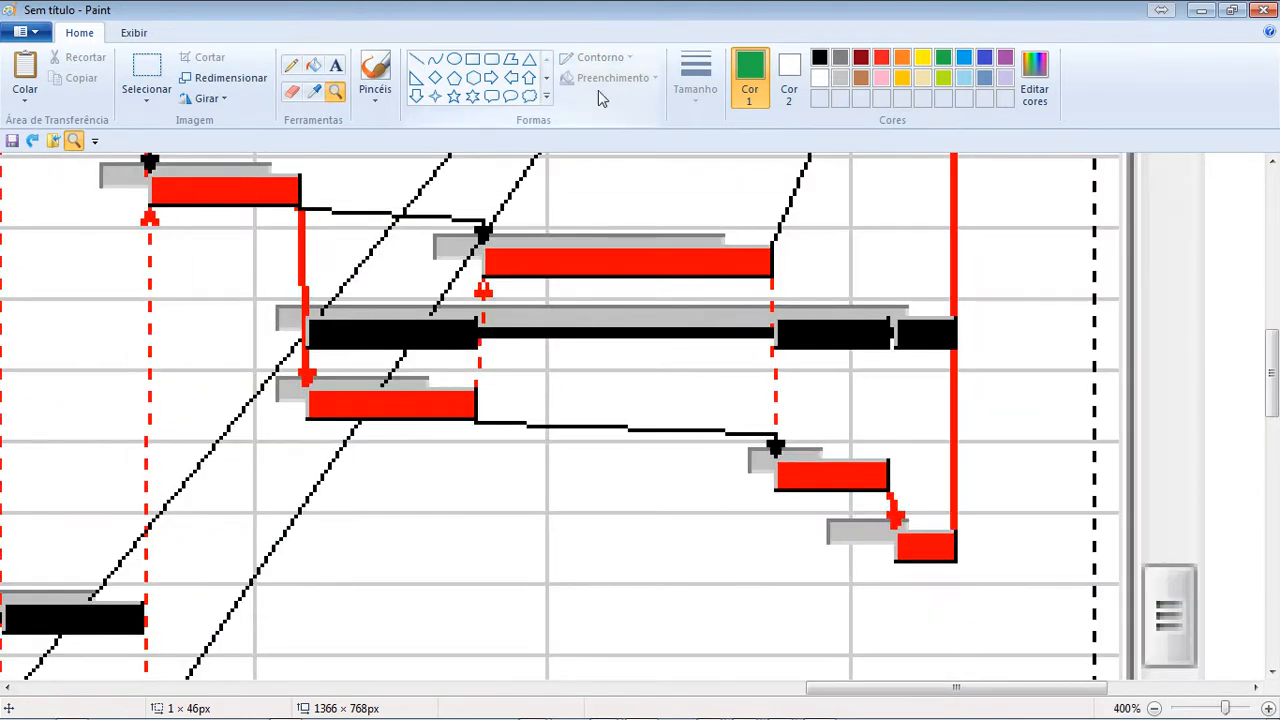
click(416, 58)
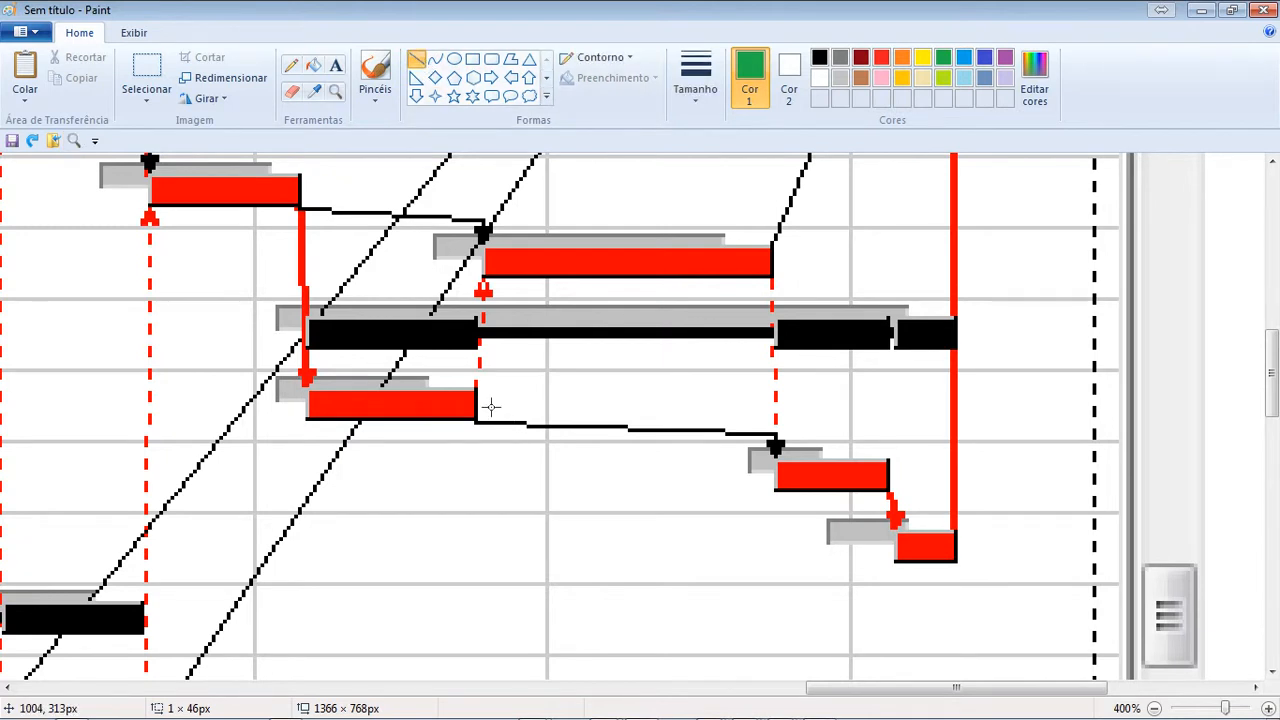
drag(486, 393, 484, 298)
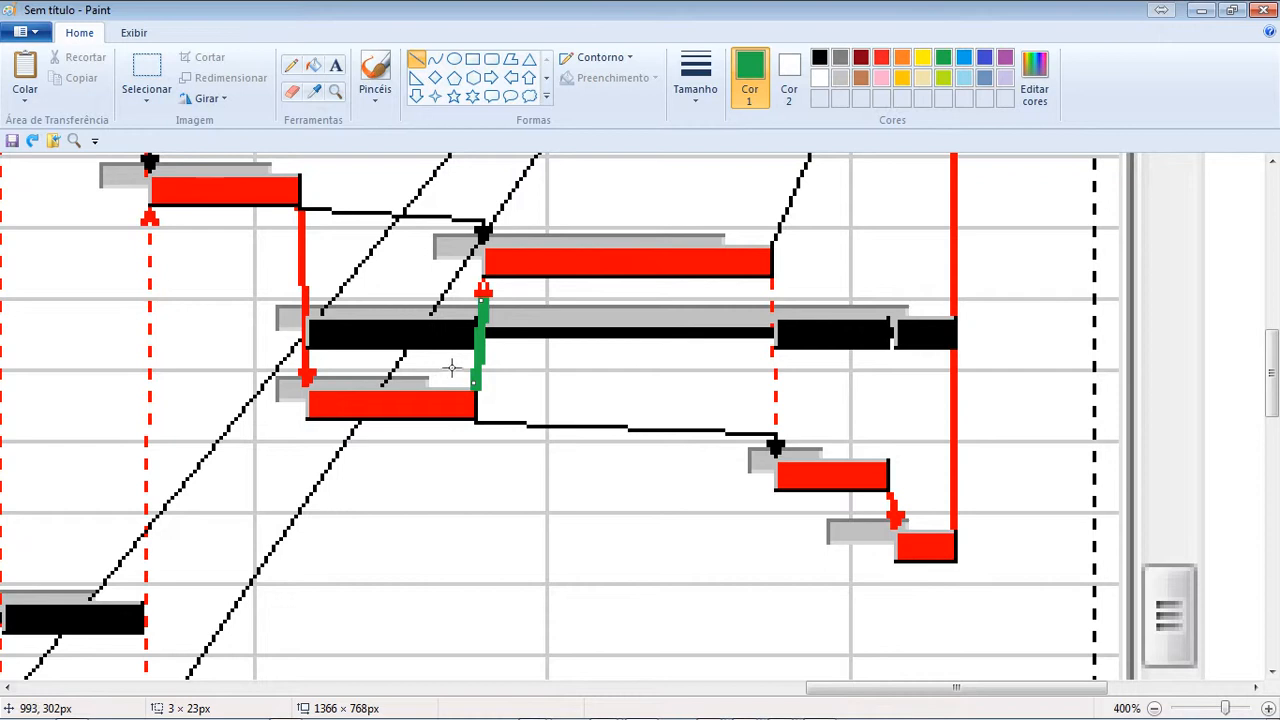
drag(772, 284, 777, 448)
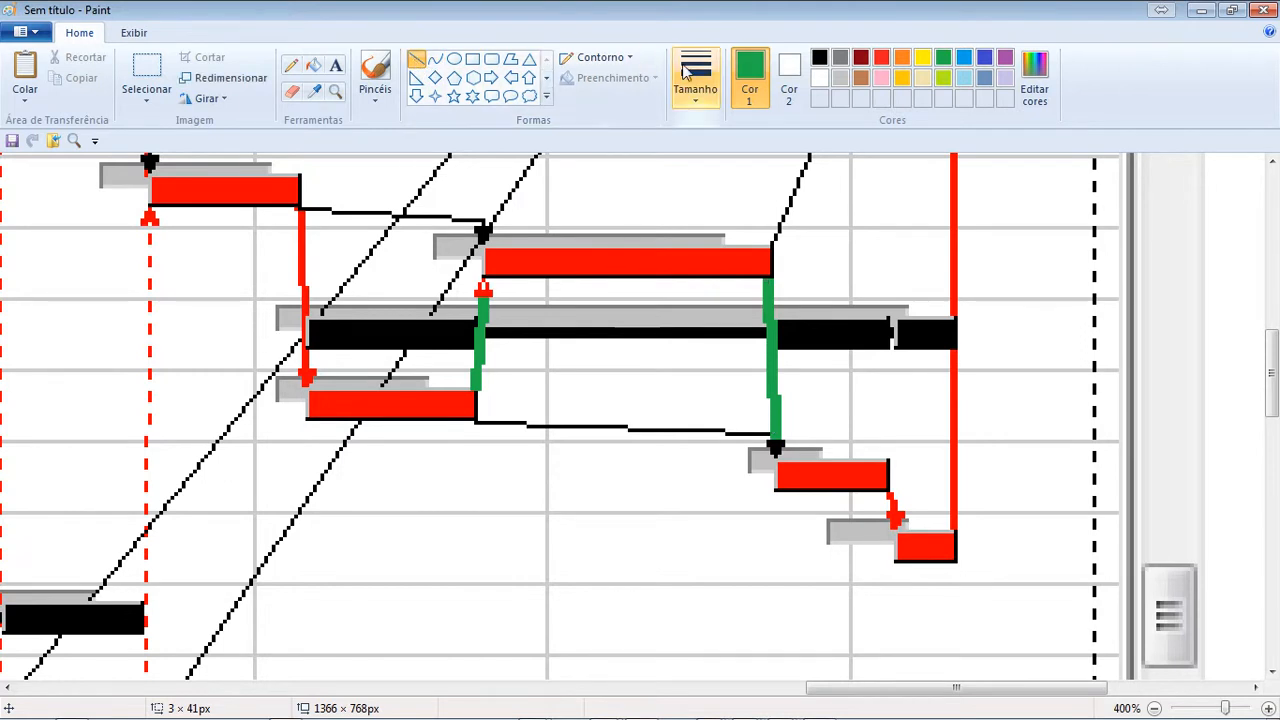
Outline the sequence from the second atividade 4 through atividades 7, 6, 8 and 9 with thinner connected green lines ending in an upward arrow
click(699, 93)
click(705, 128)
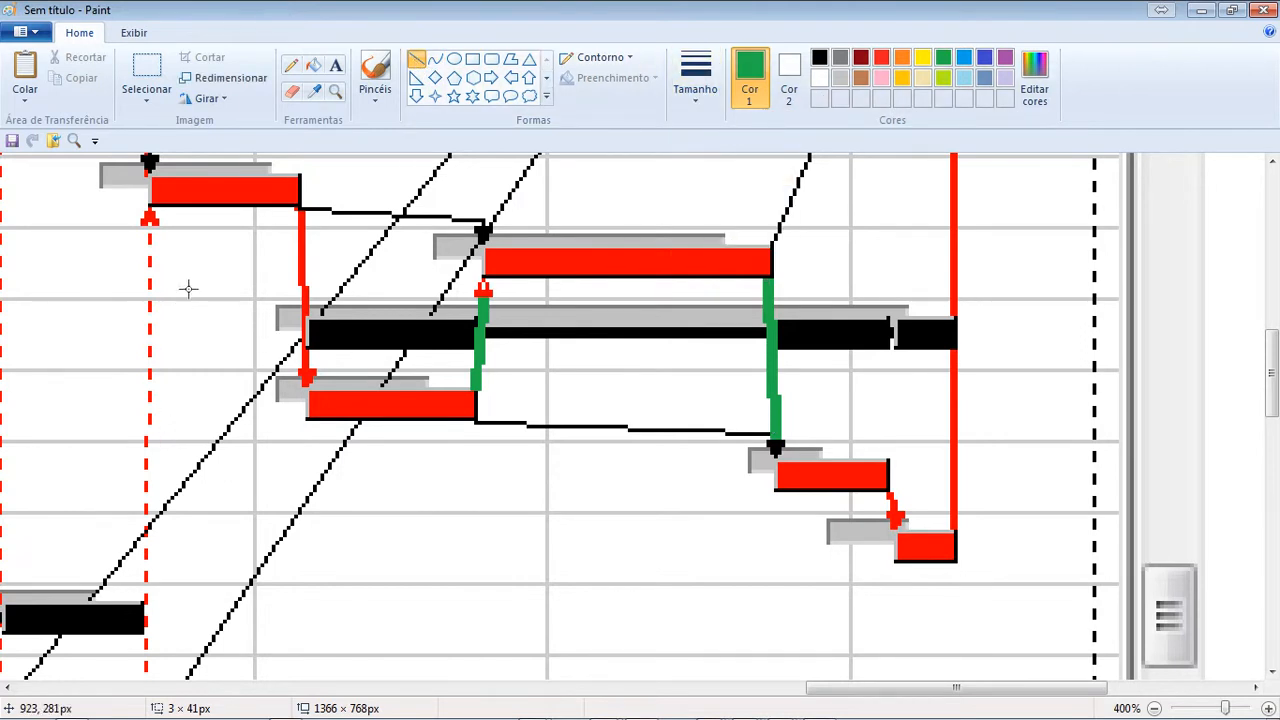
drag(120, 238, 266, 238)
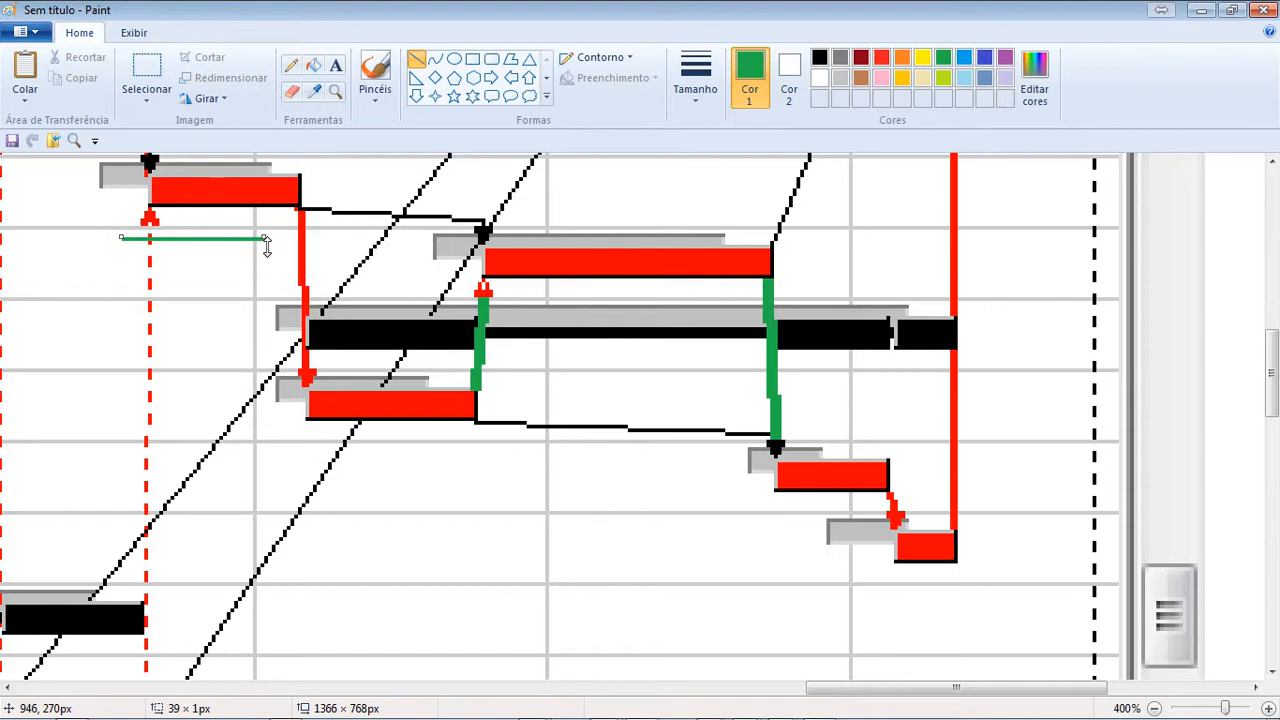
drag(270, 438, 266, 240)
drag(505, 453, 265, 453)
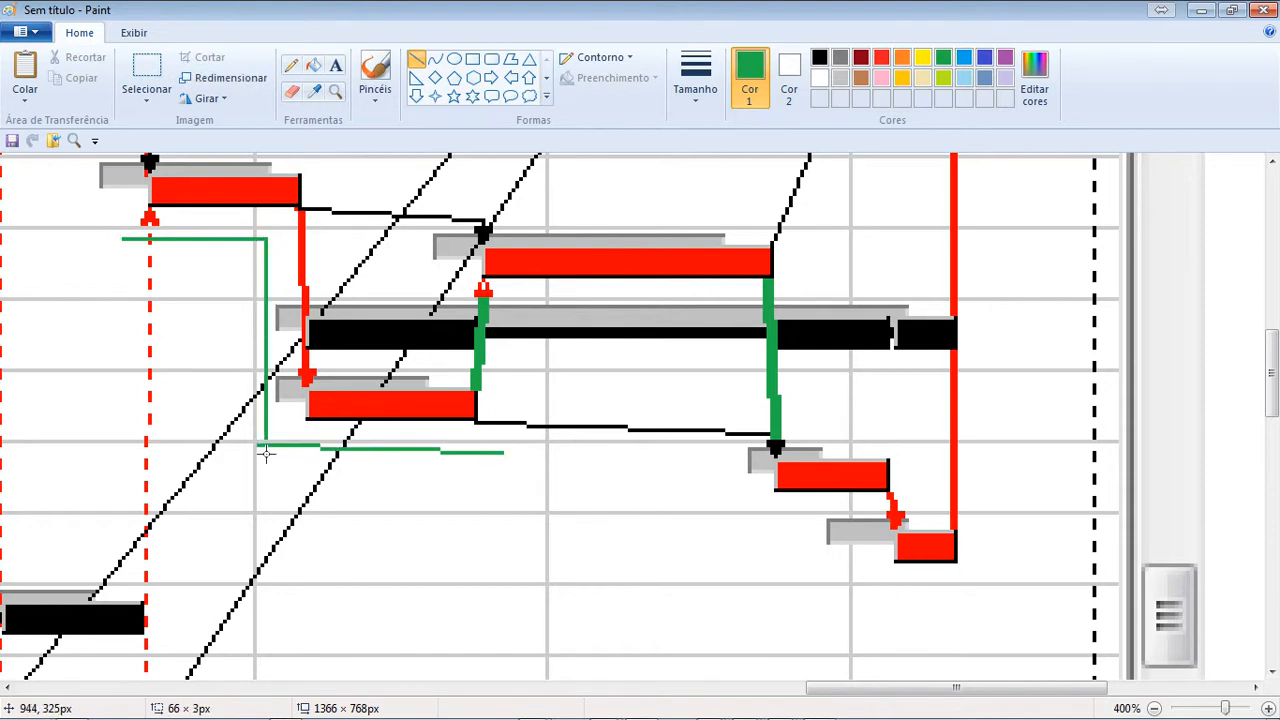
drag(531, 286, 507, 455)
drag(732, 295, 534, 288)
drag(766, 536, 729, 295)
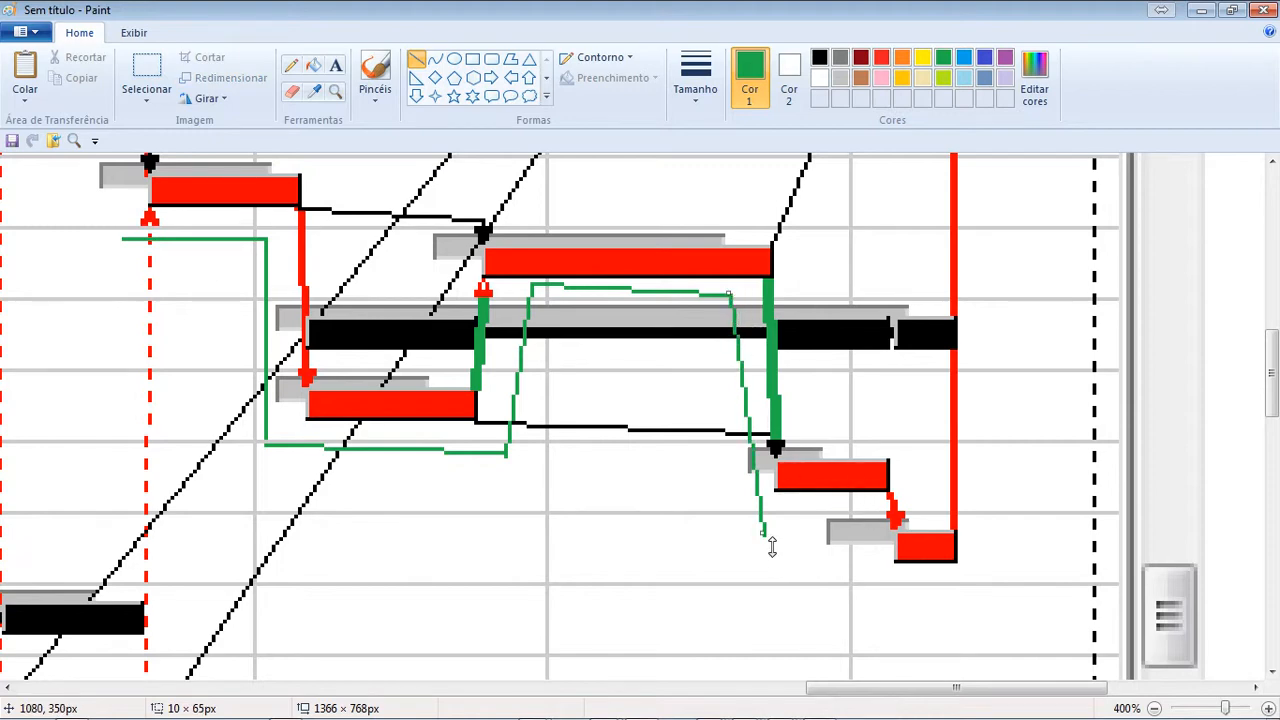
drag(861, 519, 766, 536)
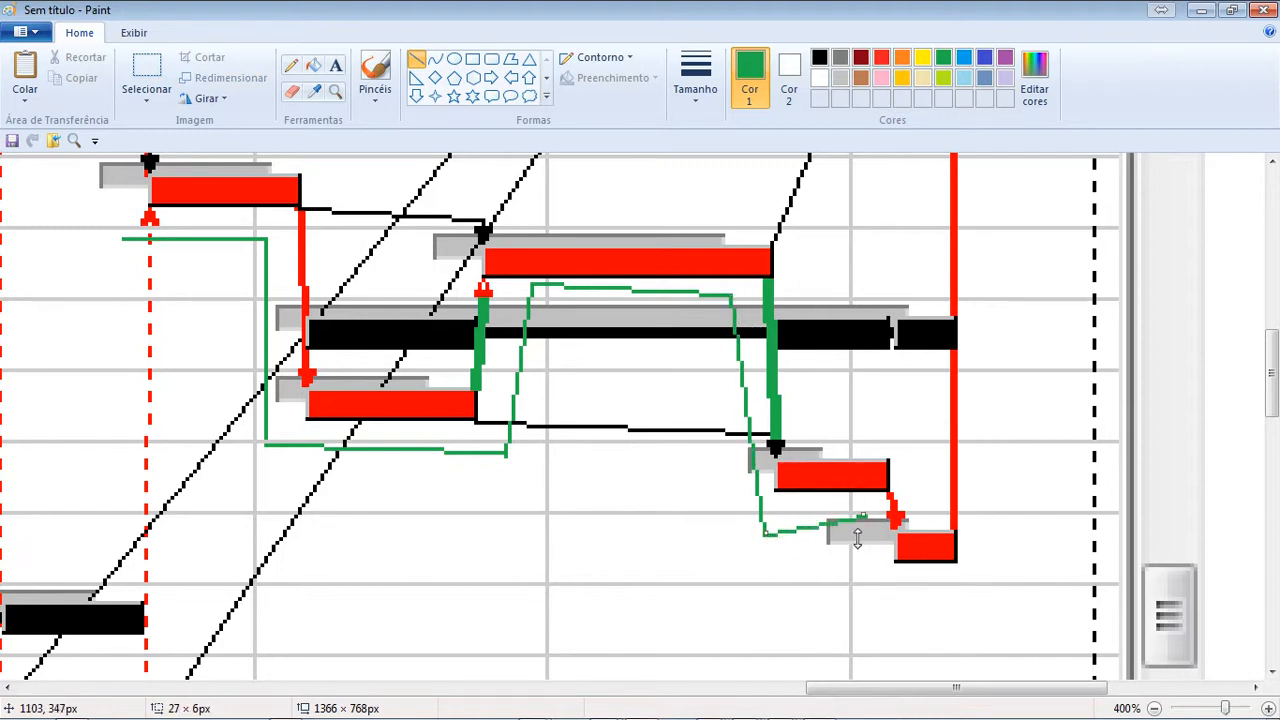
drag(893, 598, 863, 522)
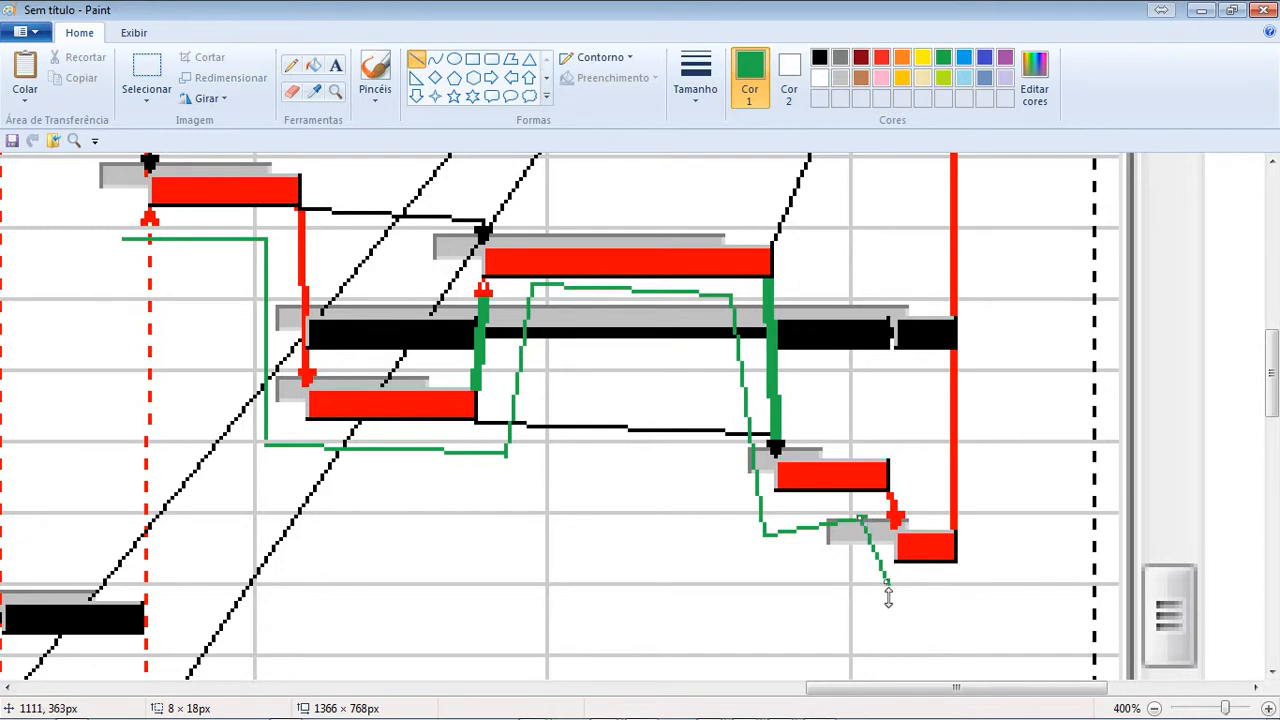
drag(995, 590, 889, 585)
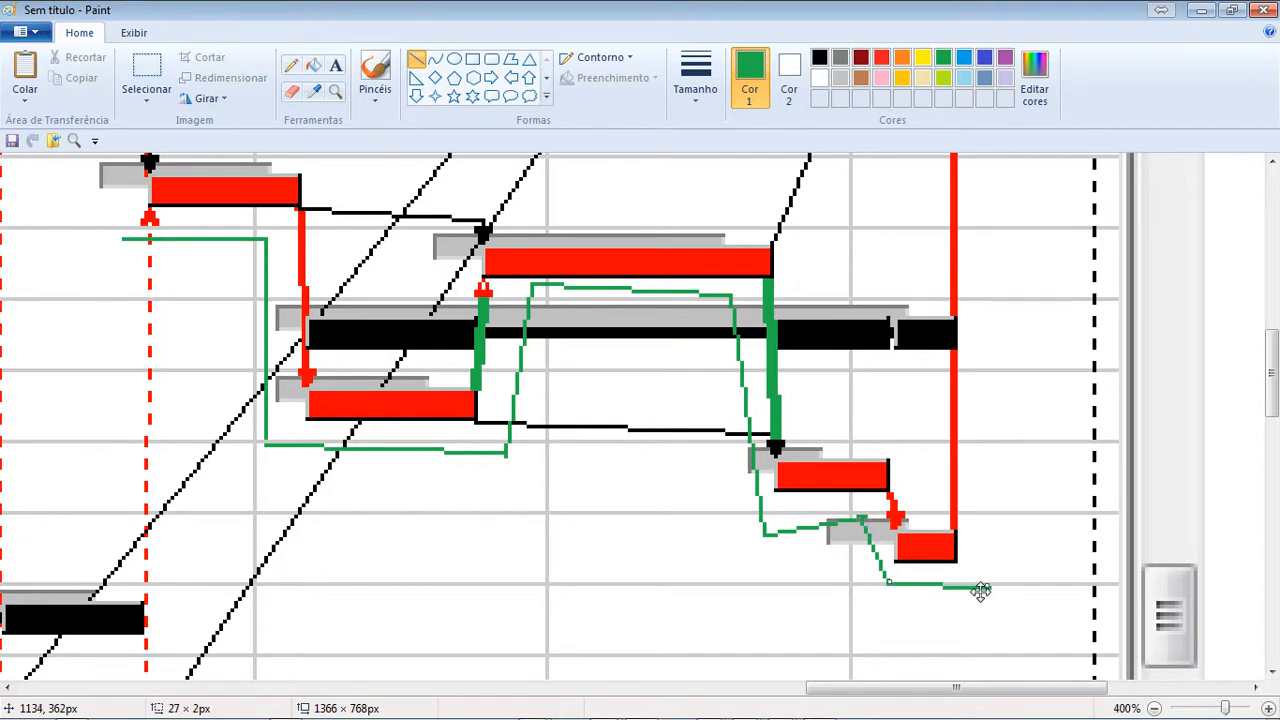
drag(1004, 298, 1000, 590)
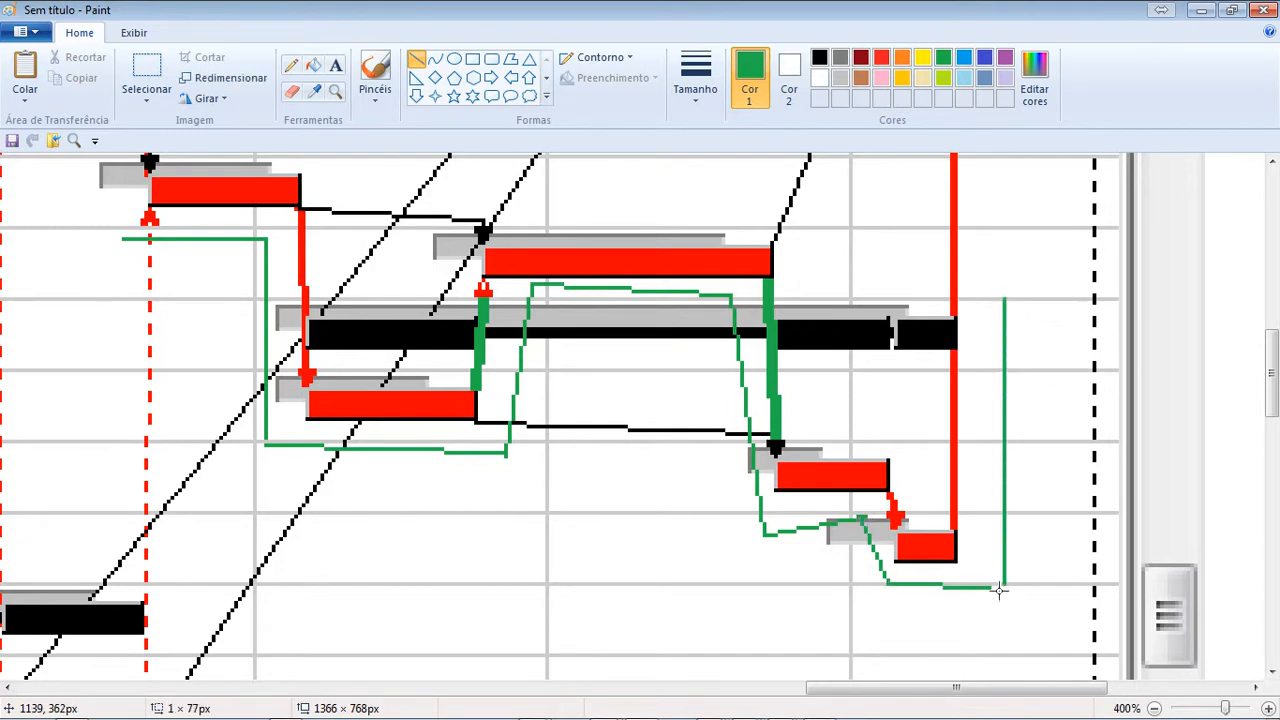
click(1070, 340)
mouse_move(1004, 300)
mouse_down()
mouse_move(986, 333)
mouse_move(1003, 300)
mouse_up()
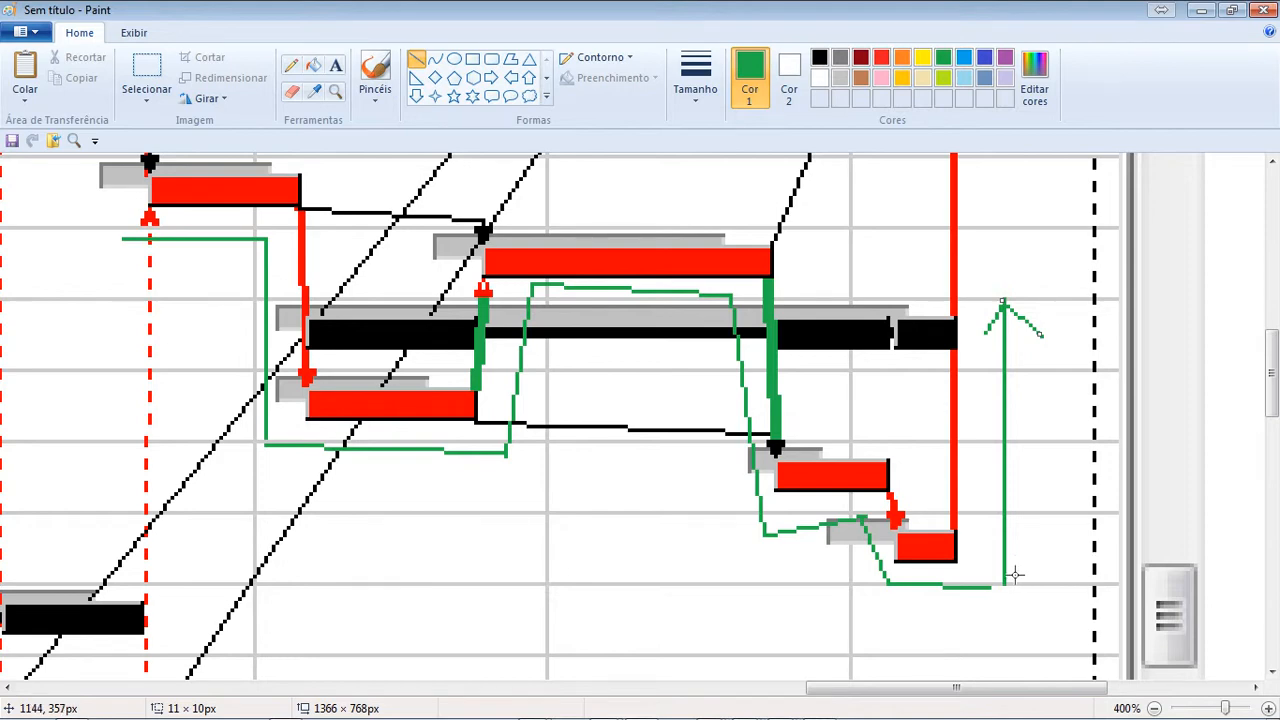
scroll(929, 560, down, 1)
scroll(929, 560, down, 3)
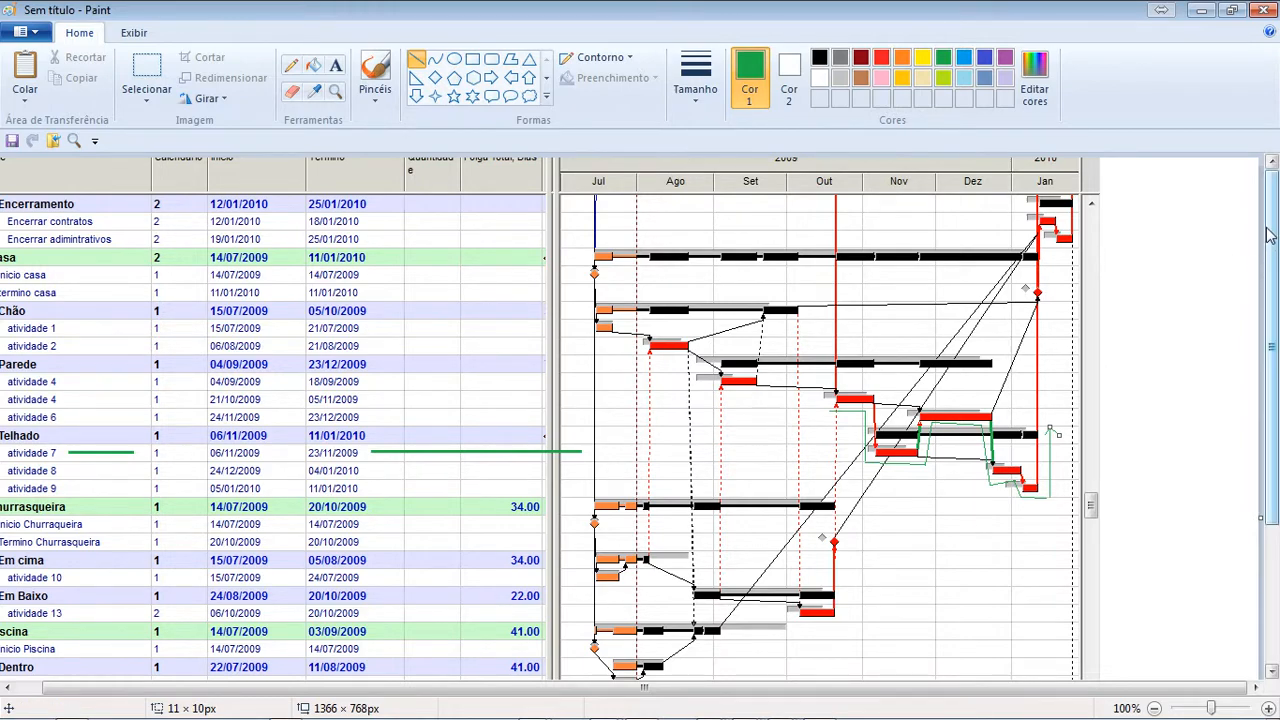
Return to Spider Project and stop hiding FLEX in the Gantt diagram options
click(1201, 10)
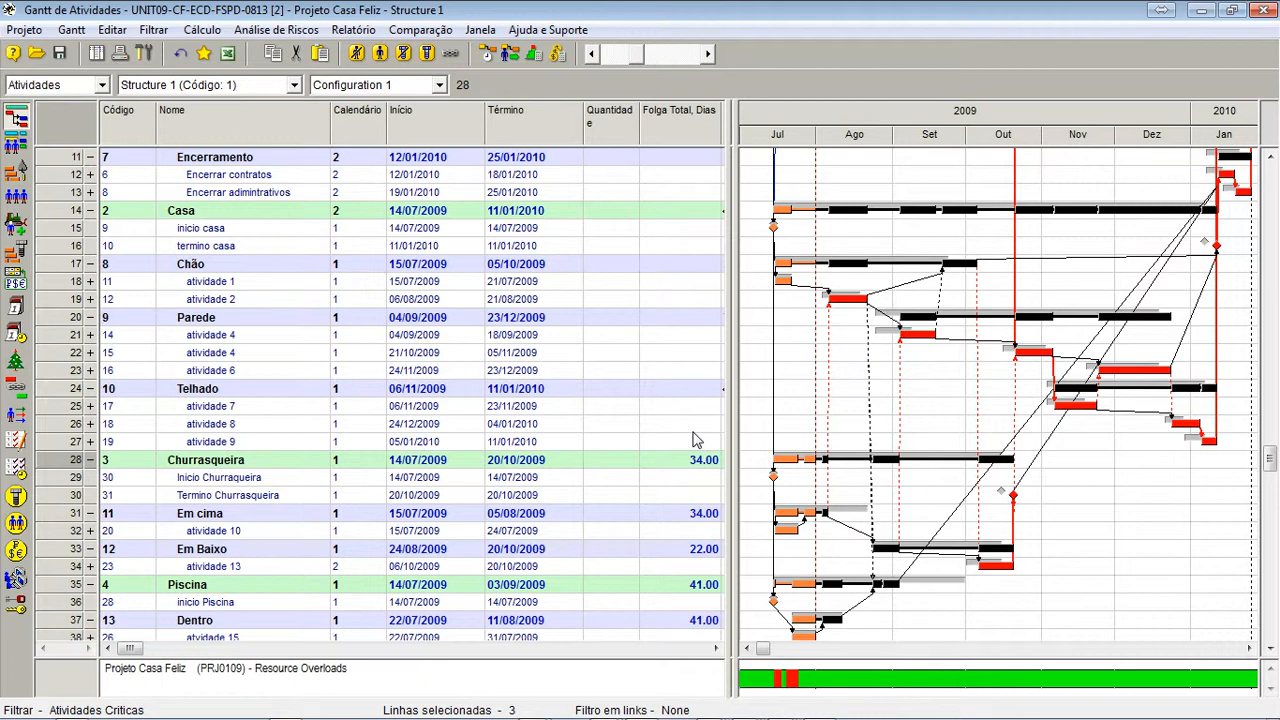
click(71, 30)
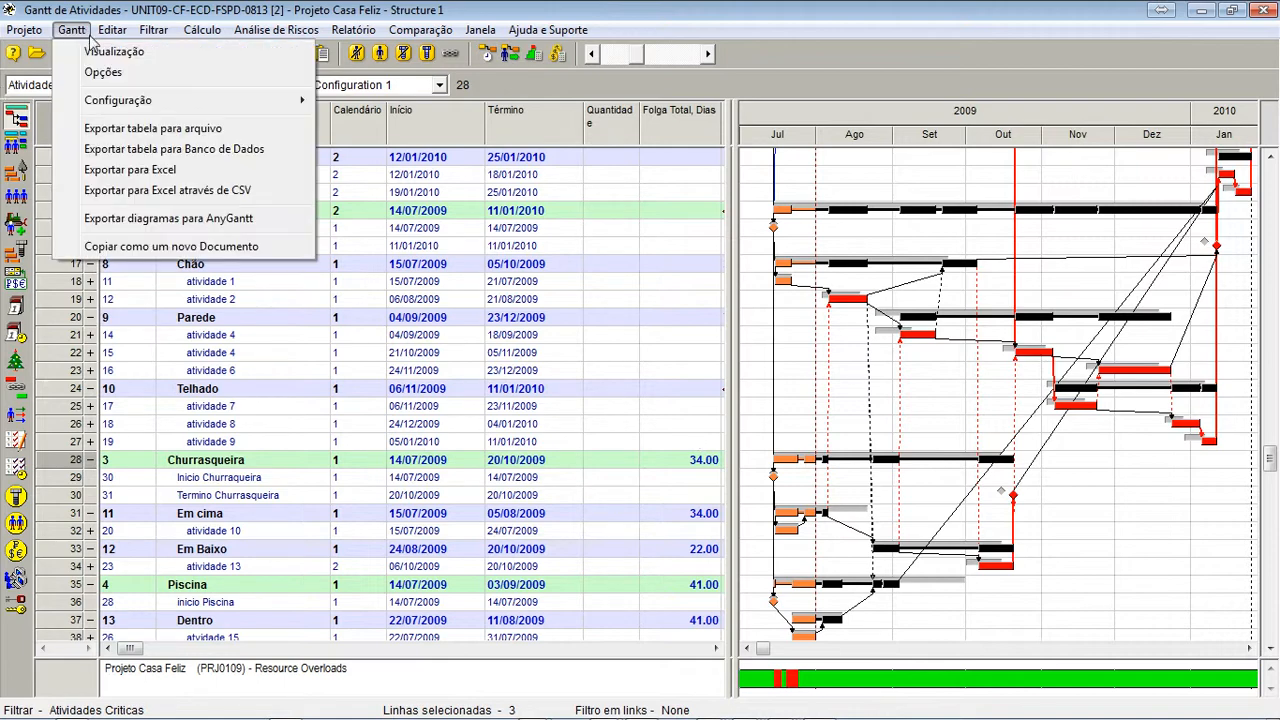
click(99, 78)
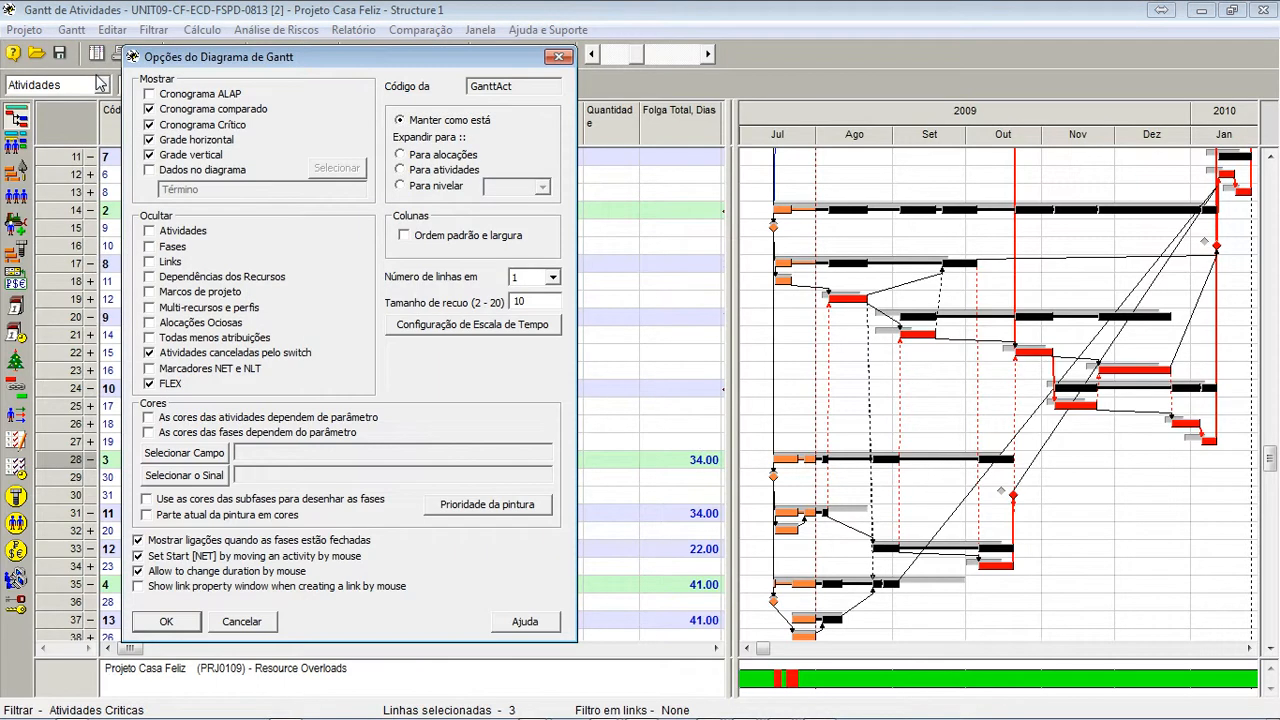
click(150, 385)
click(160, 622)
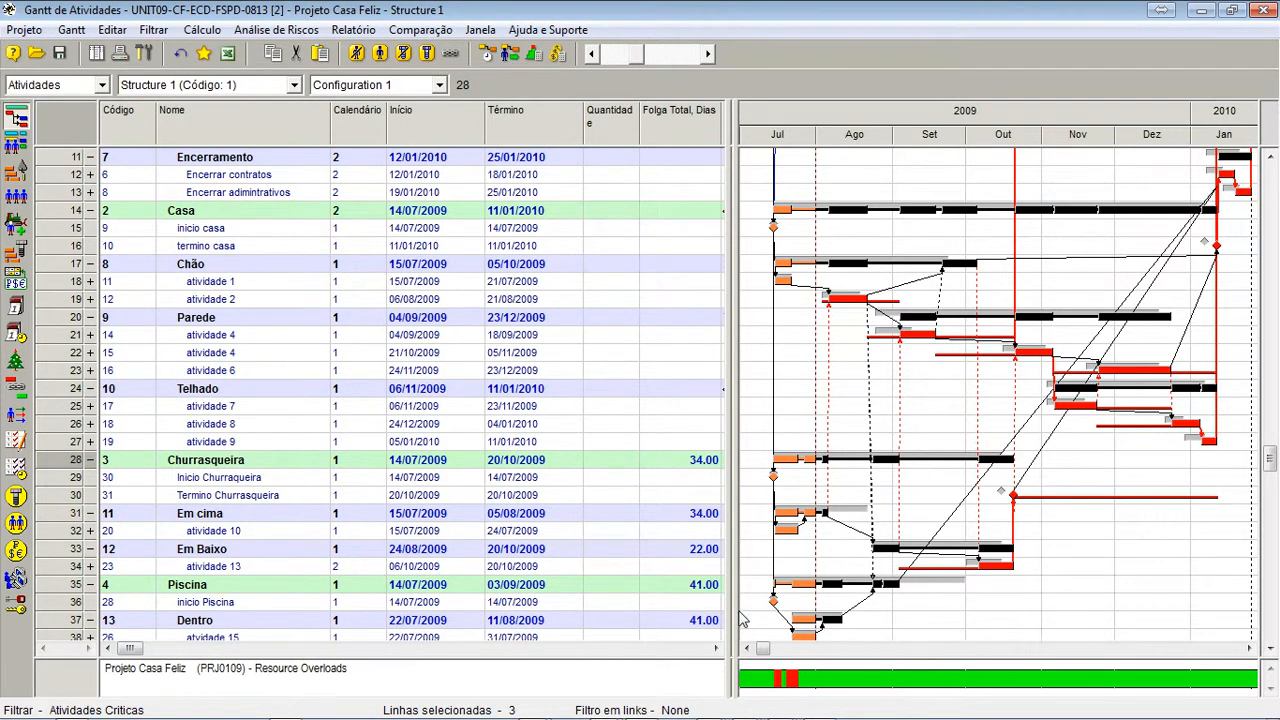
Narrow the tables to enlarge the Gantt diagram and paste its screenshot into a new Paint picture, discarding the previous one and repositioning the image
drag(730, 615, 336, 650)
drag(733, 490, 428, 550)
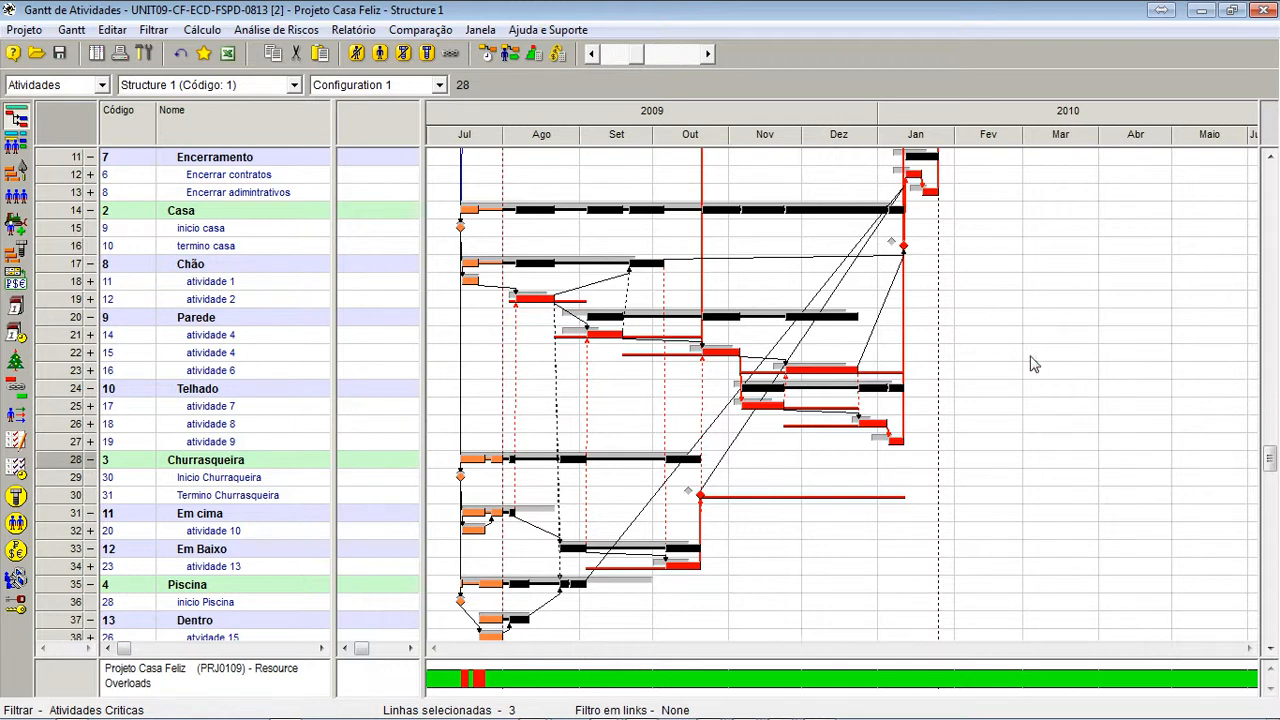
key(alt+Tab)
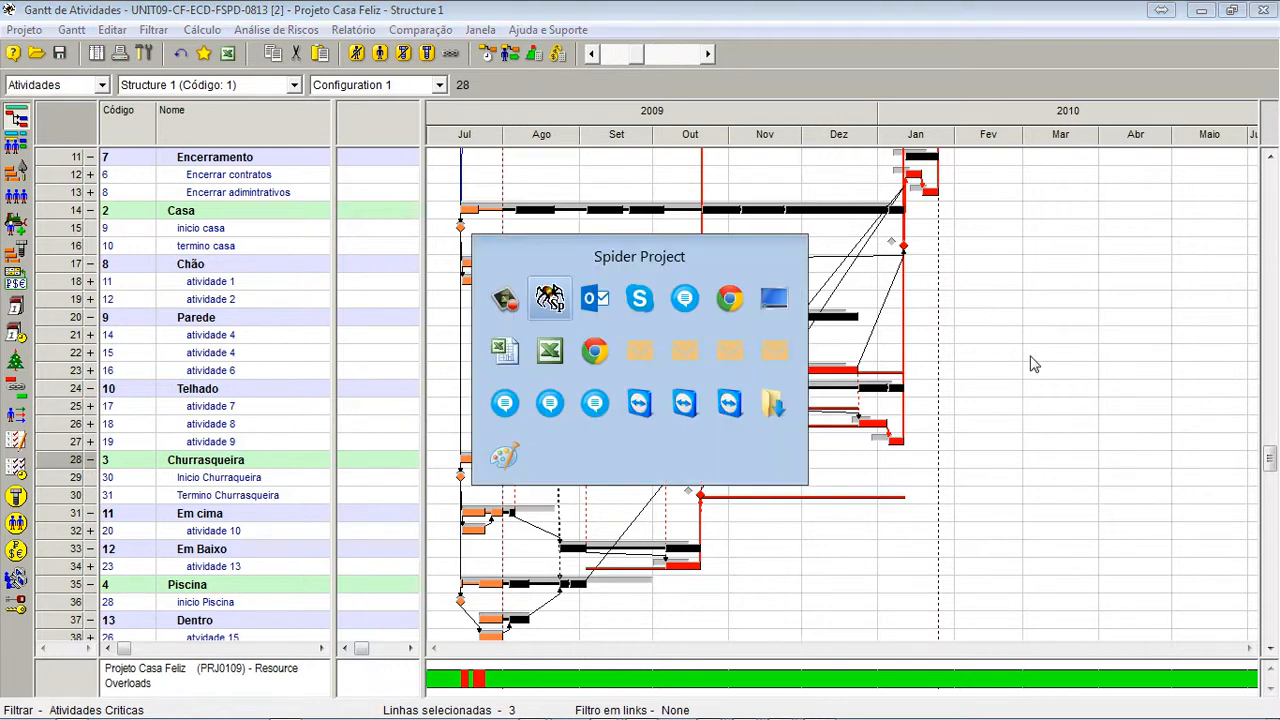
click(505, 457)
key(ctrl+n)
key(n)
key(ctrl+v)
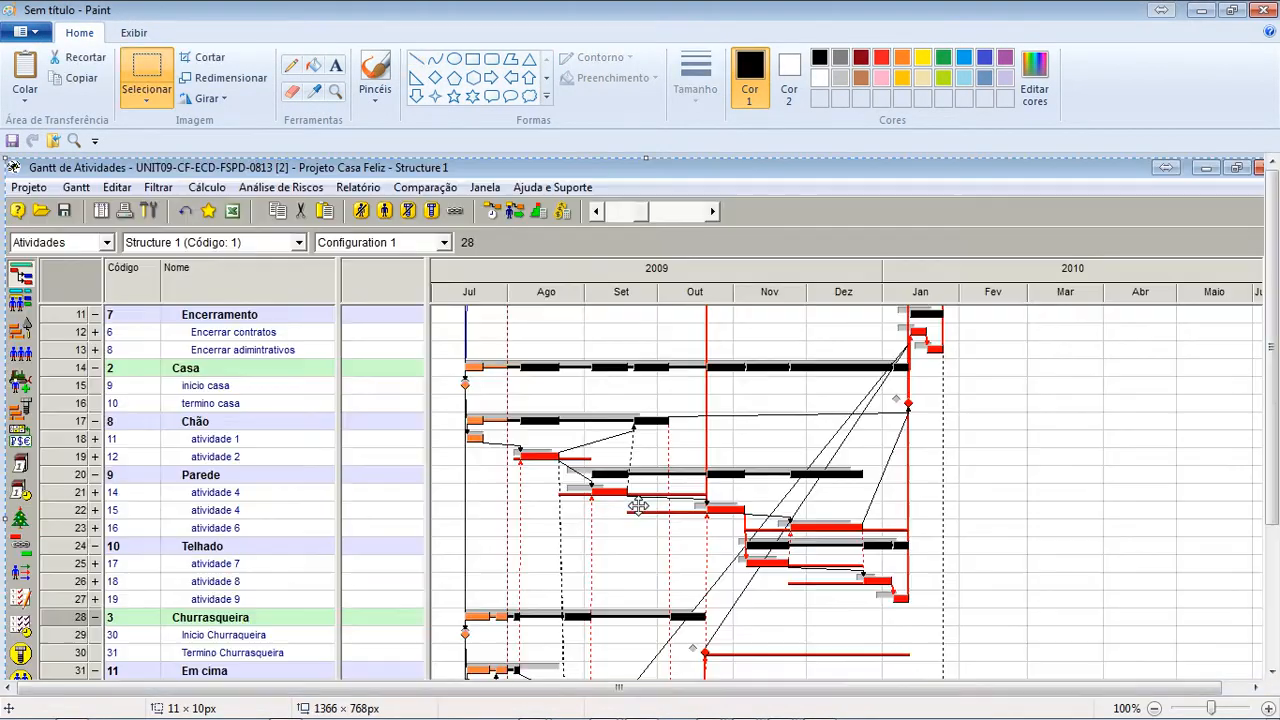
mouse_move(748, 467)
mouse_down()
mouse_move(623, 357)
mouse_move(663, 385)
mouse_up()
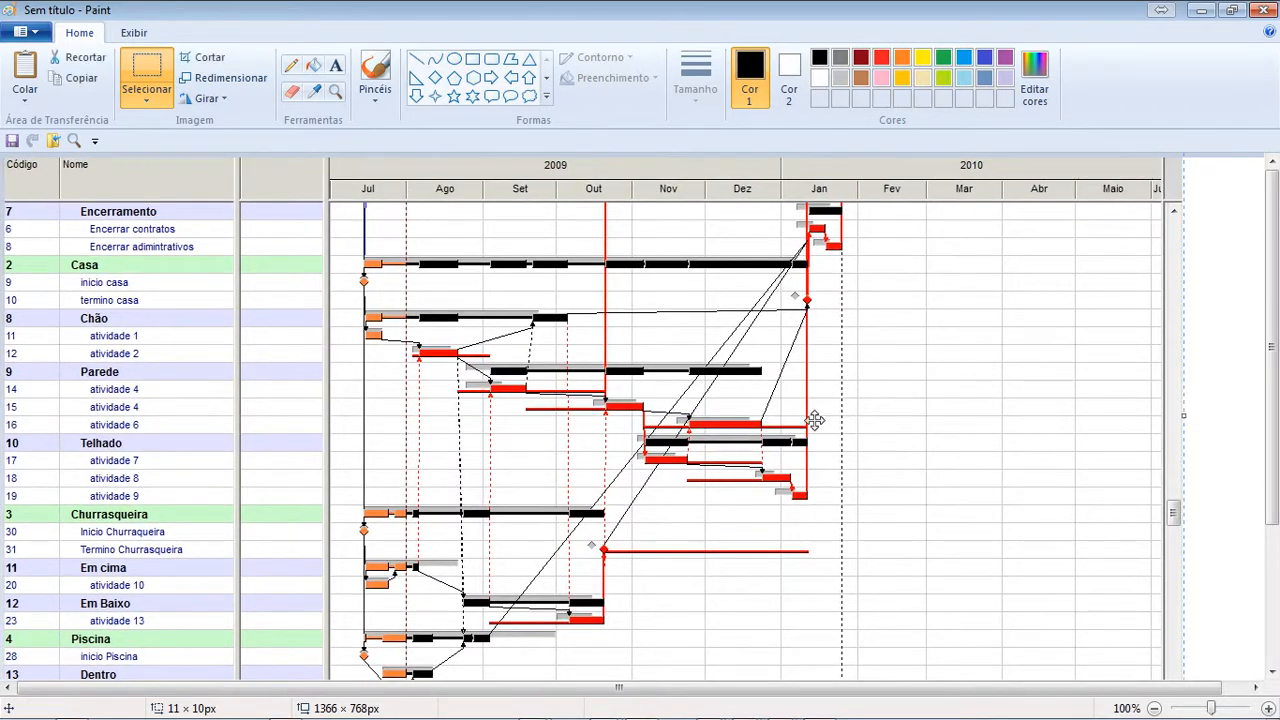
Draw a green rectangle about 186 × 30 px around atividade 13's bar and the red line before it
click(335, 91)
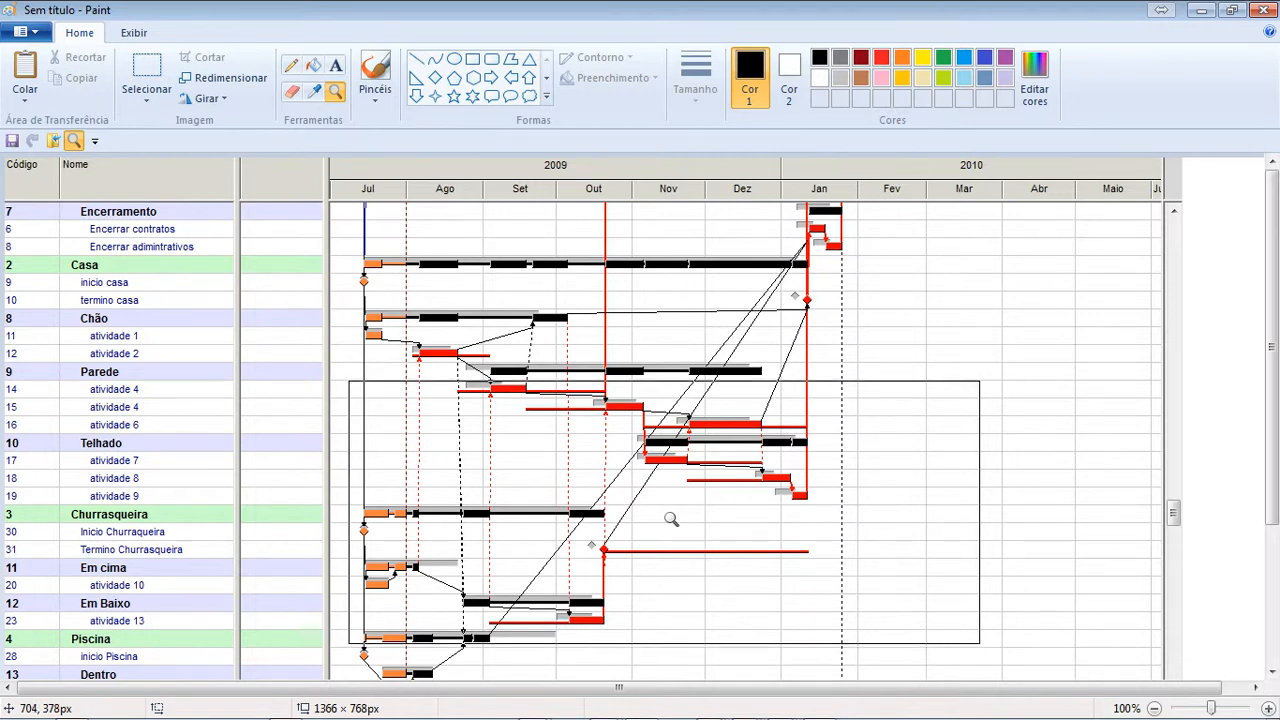
click(667, 520)
click(437, 586)
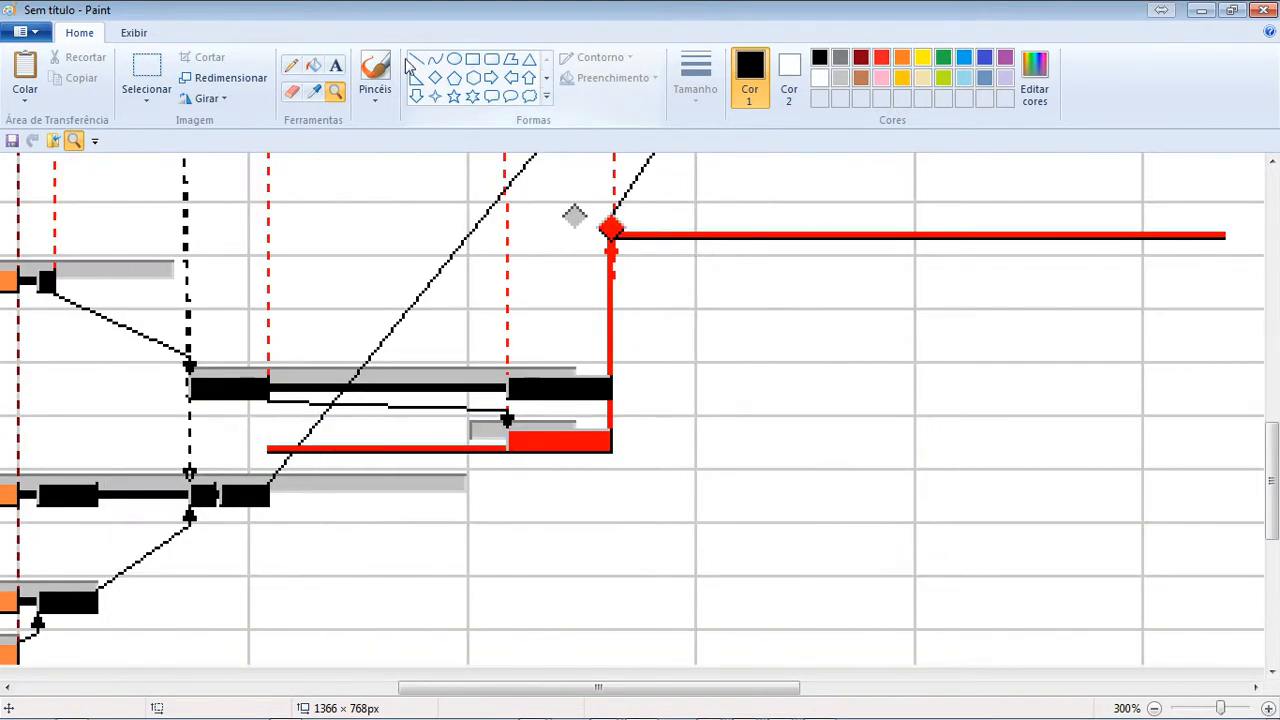
click(473, 59)
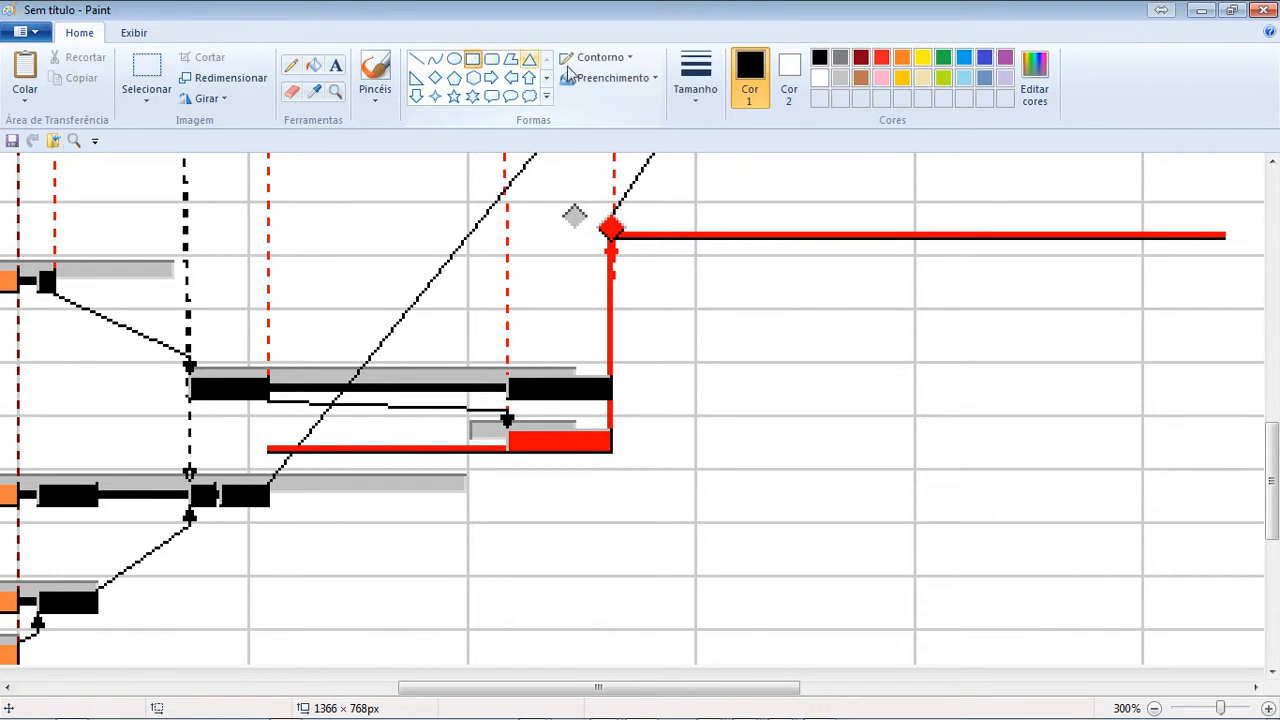
click(943, 57)
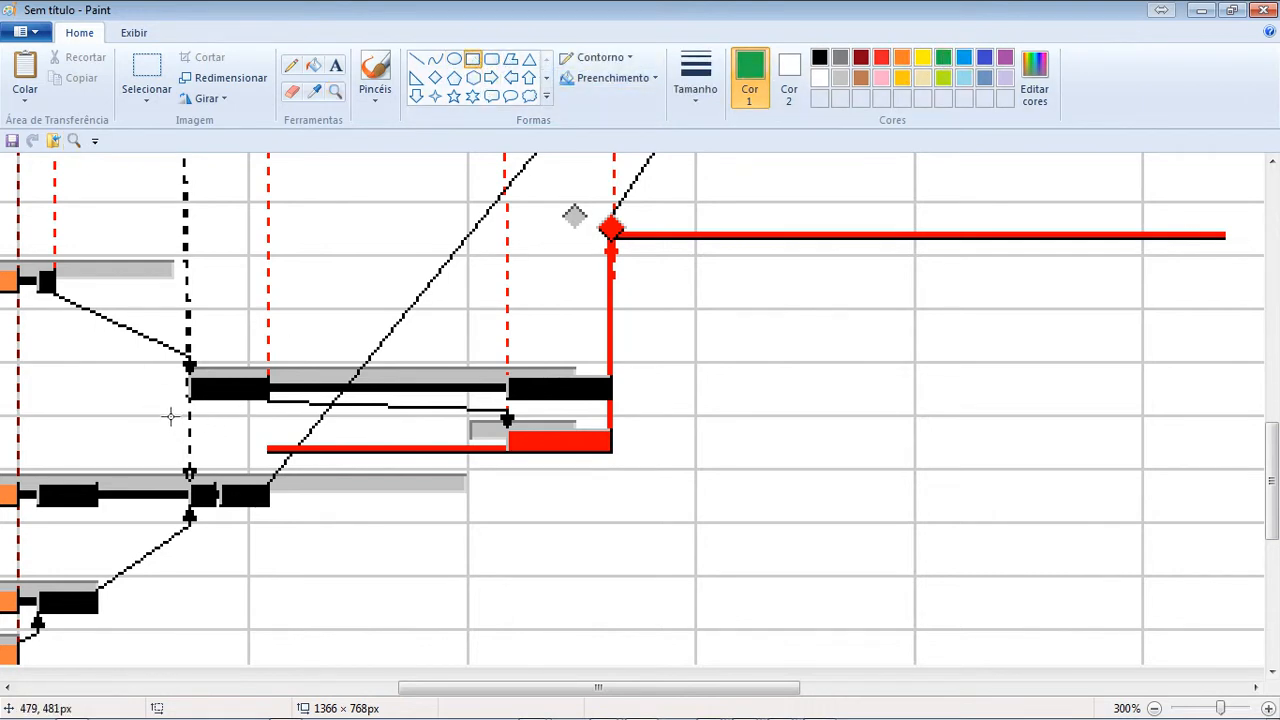
drag(408, 453, 674, 486)
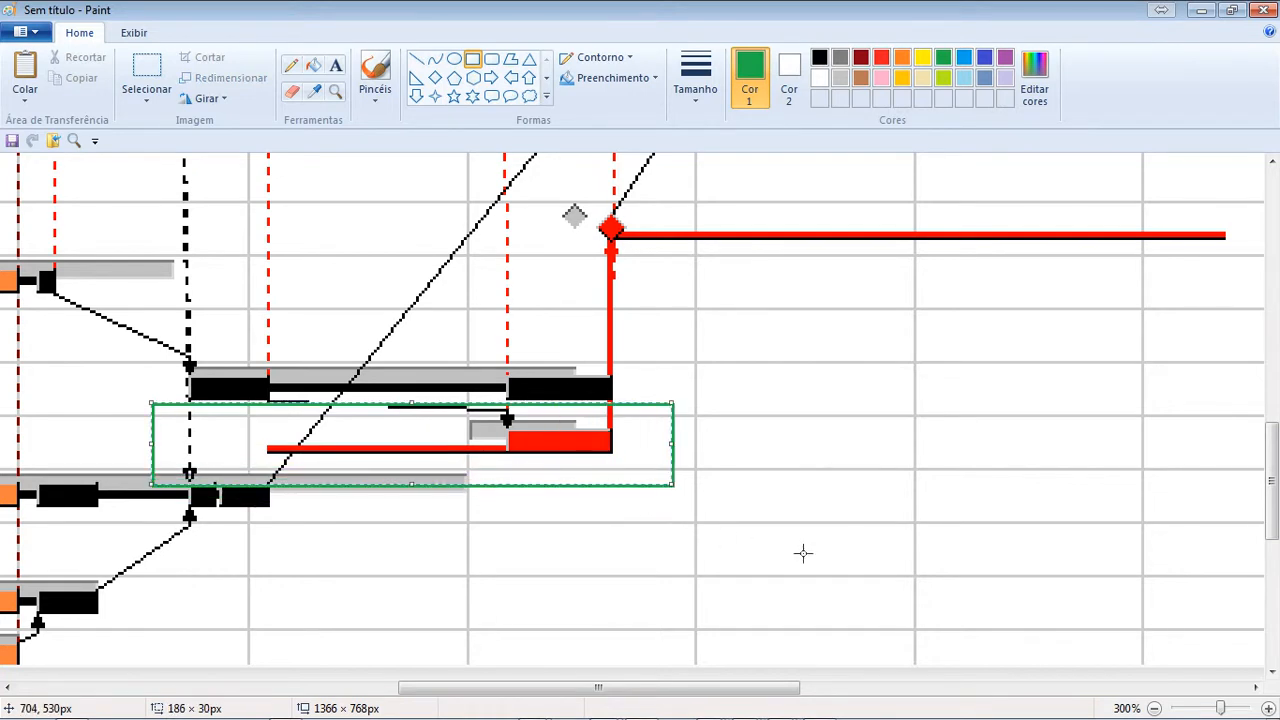
click(803, 553)
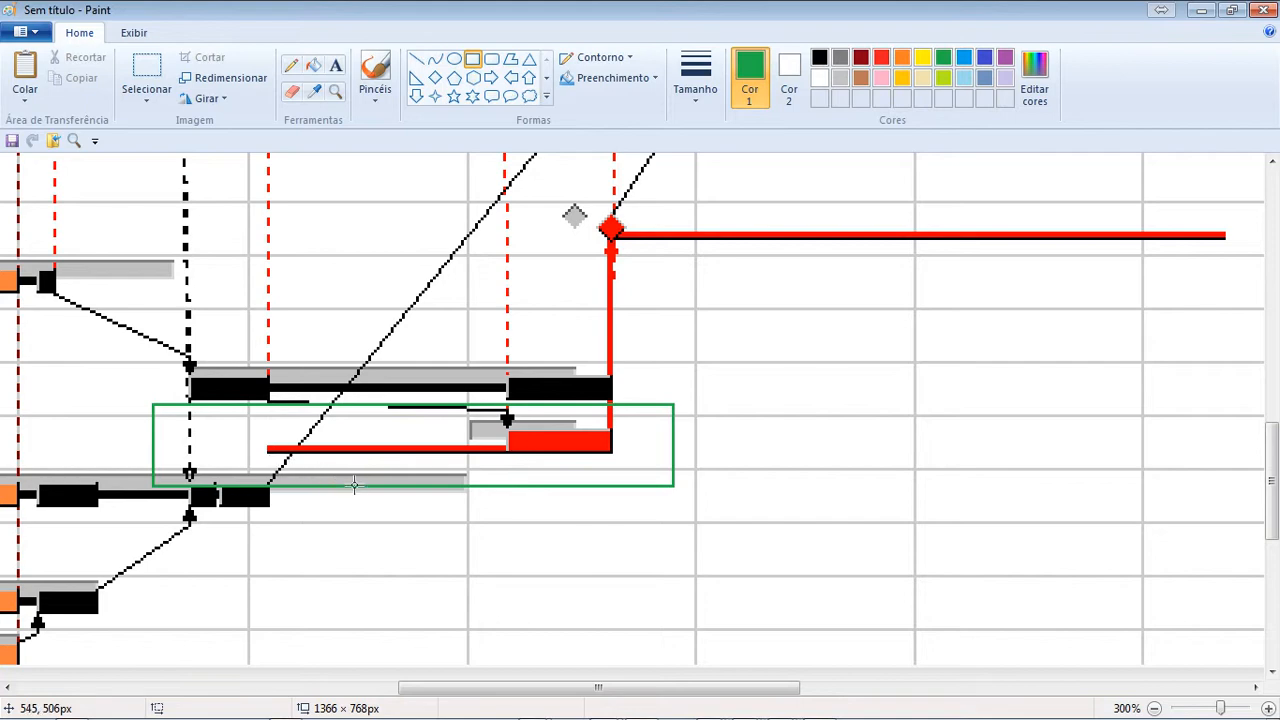
Draw a green rectangle about 183 × 46 px around the atividade 7 and atividade 8 bars
scroll(354, 485, up, 5)
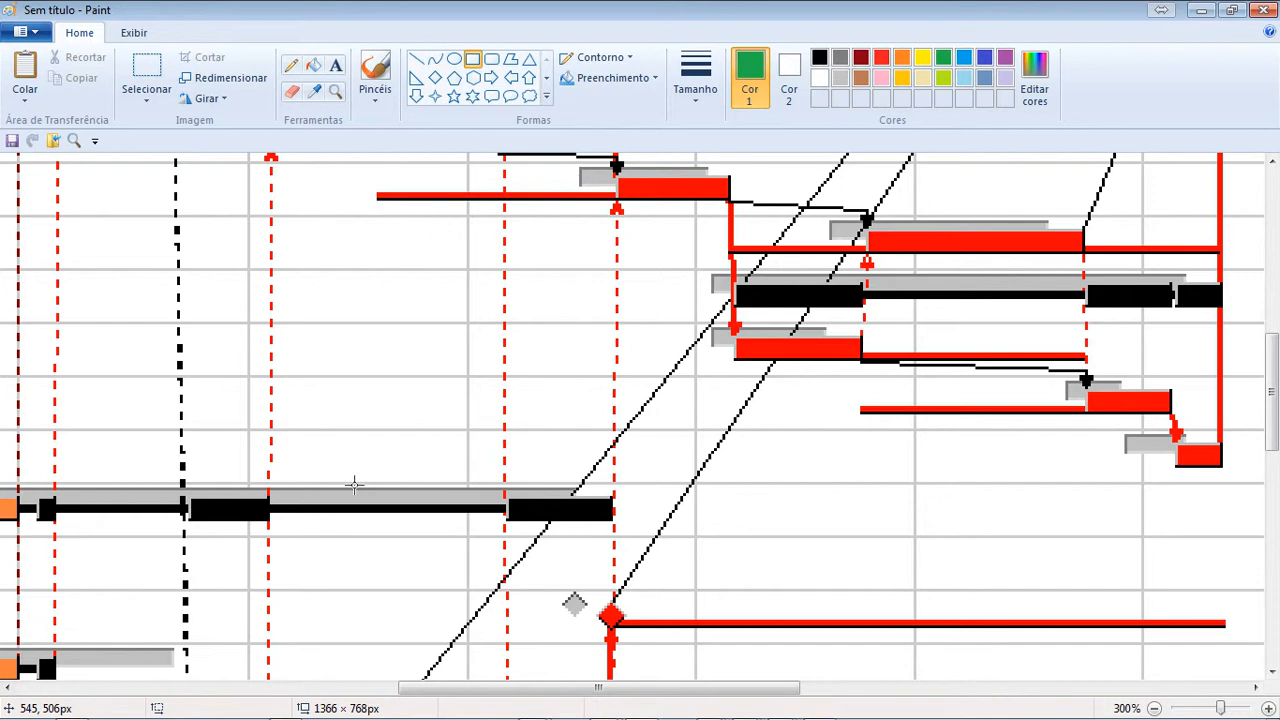
scroll(354, 485, down, 3)
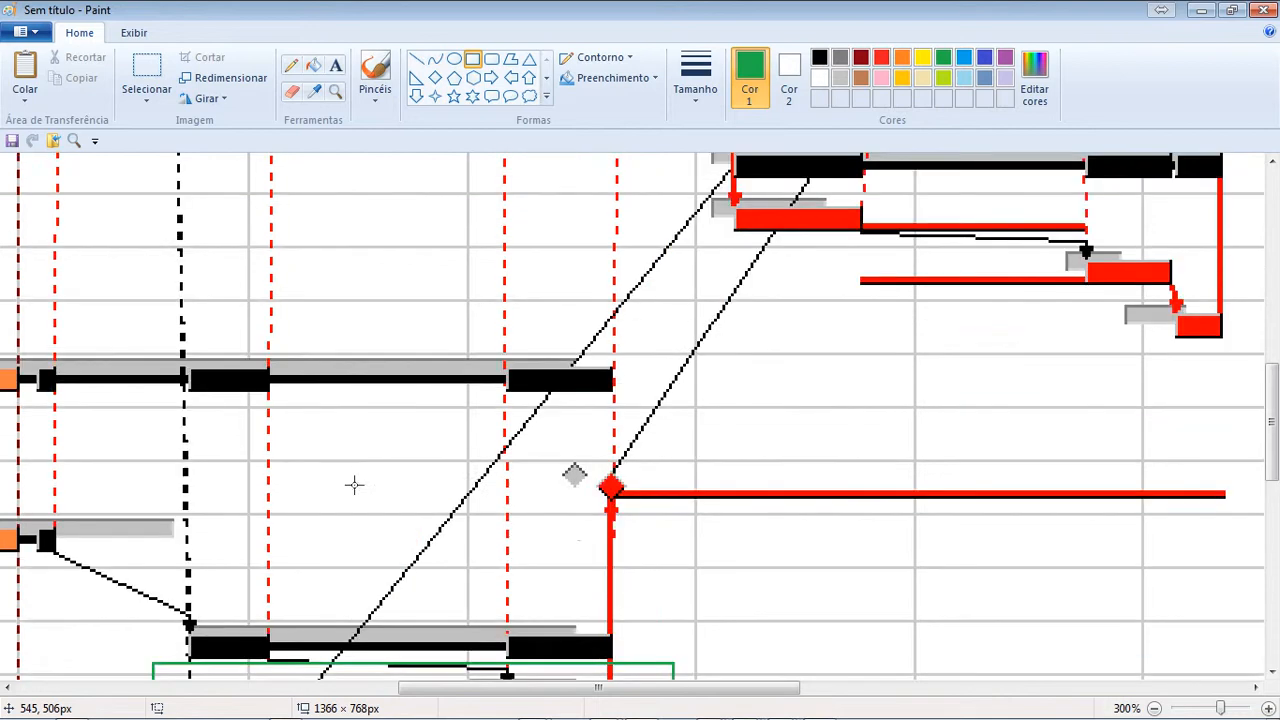
scroll(354, 485, up, 3)
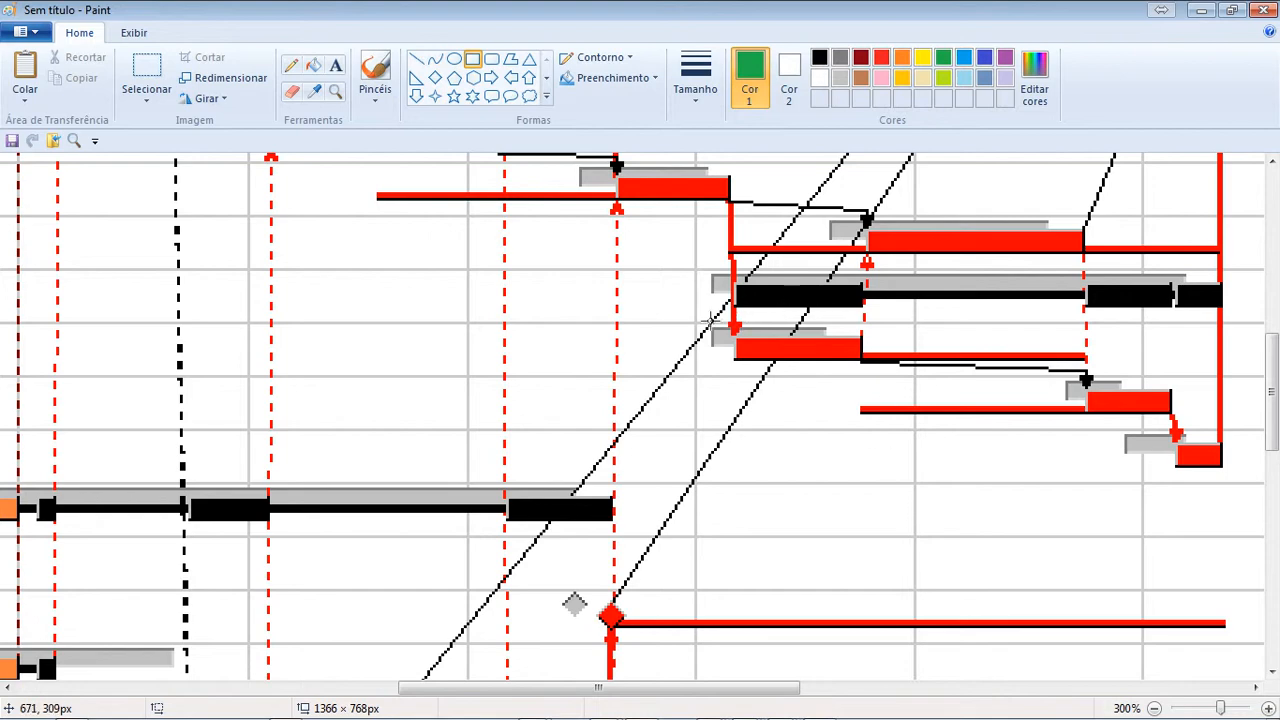
drag(689, 312, 1206, 443)
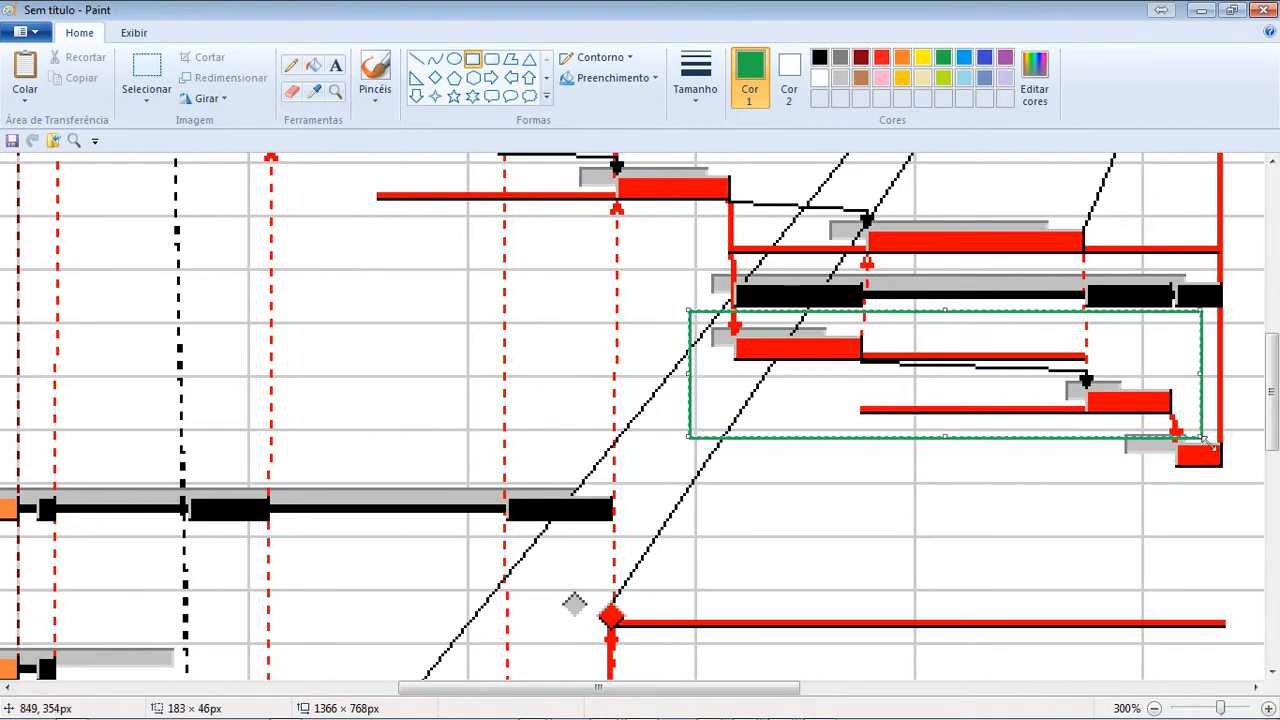
Draw a blue-outlined rectangle about 40 × 8 px with light-blue Aquarela fill across the end of atividade 7's bar
click(417, 59)
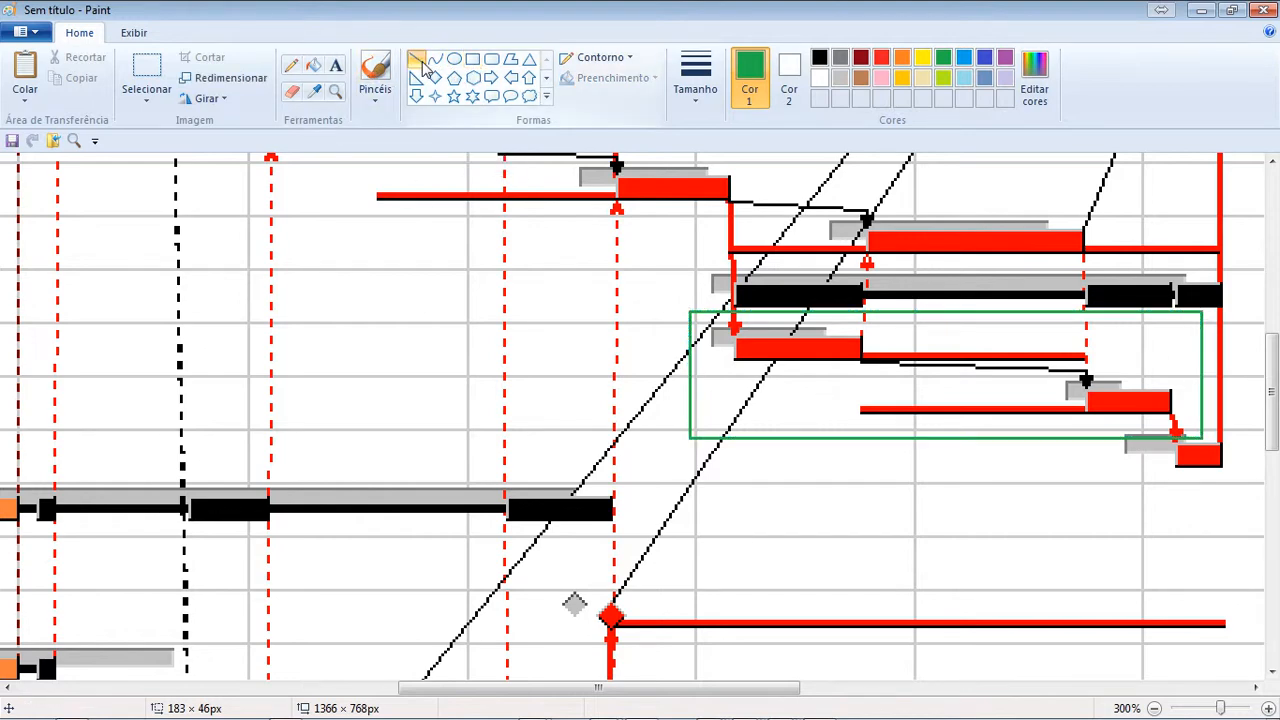
click(473, 59)
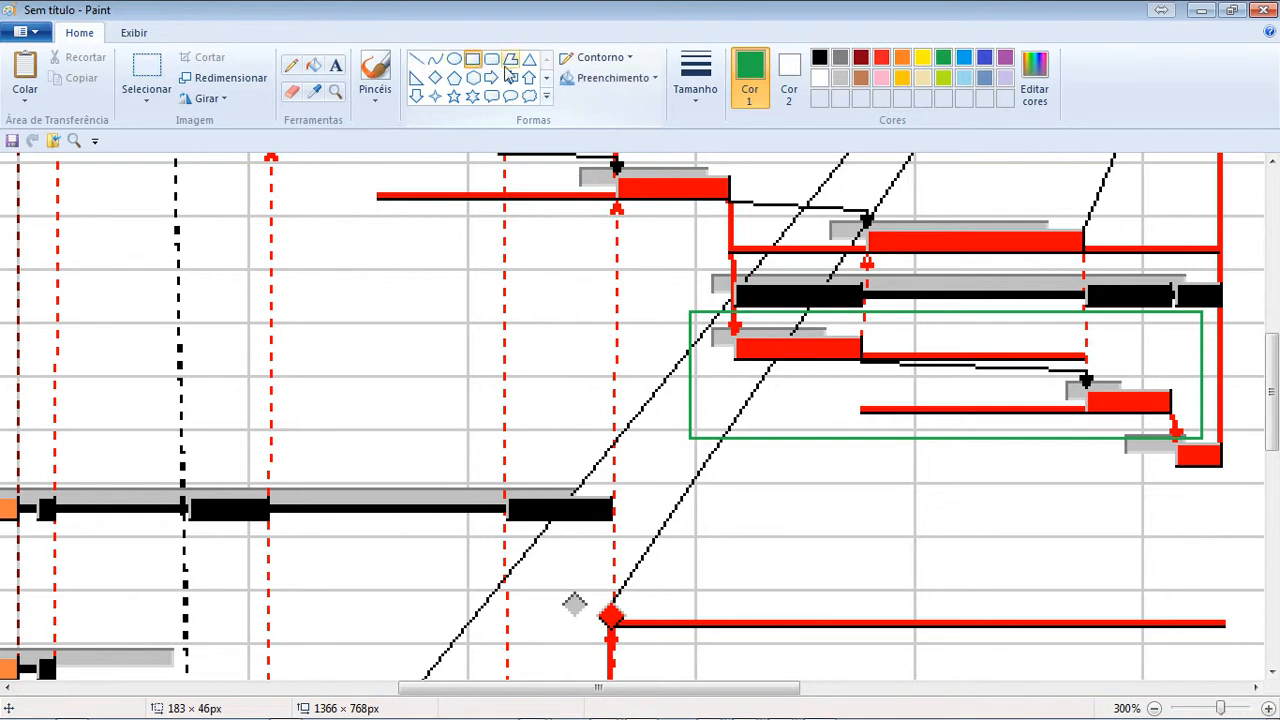
click(964, 58)
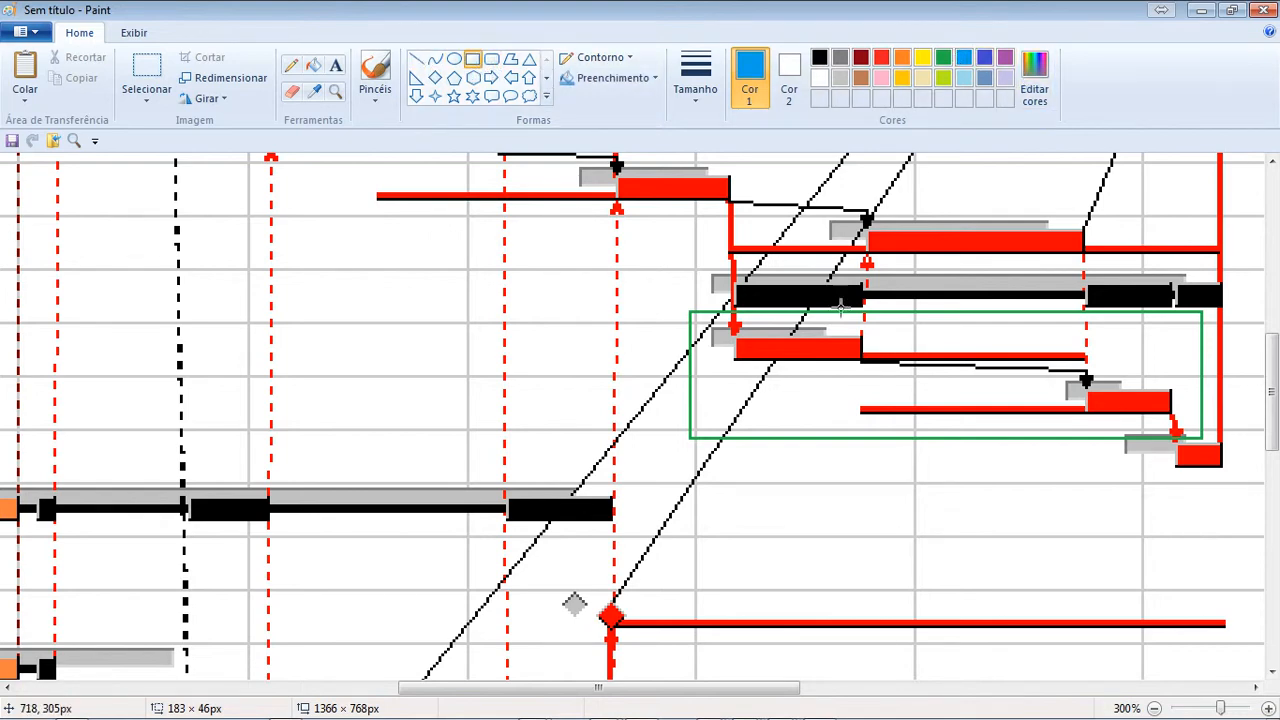
click(610, 78)
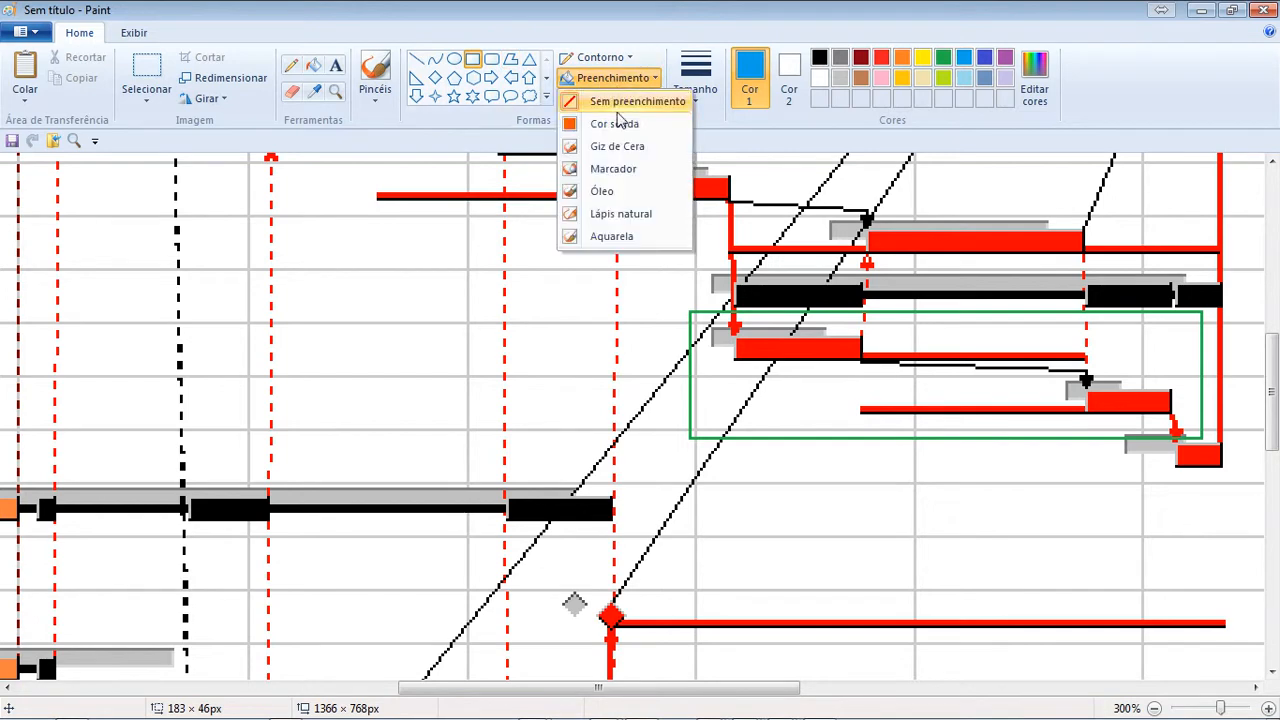
click(596, 235)
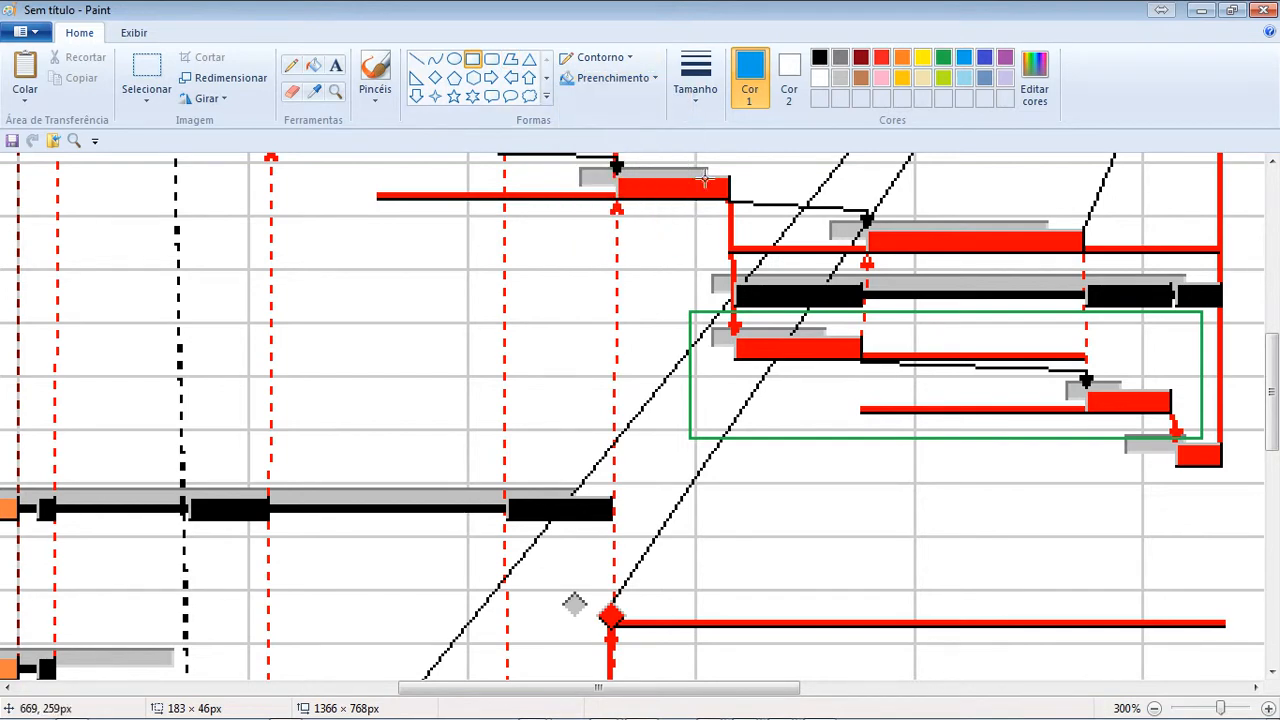
click(785, 68)
click(964, 78)
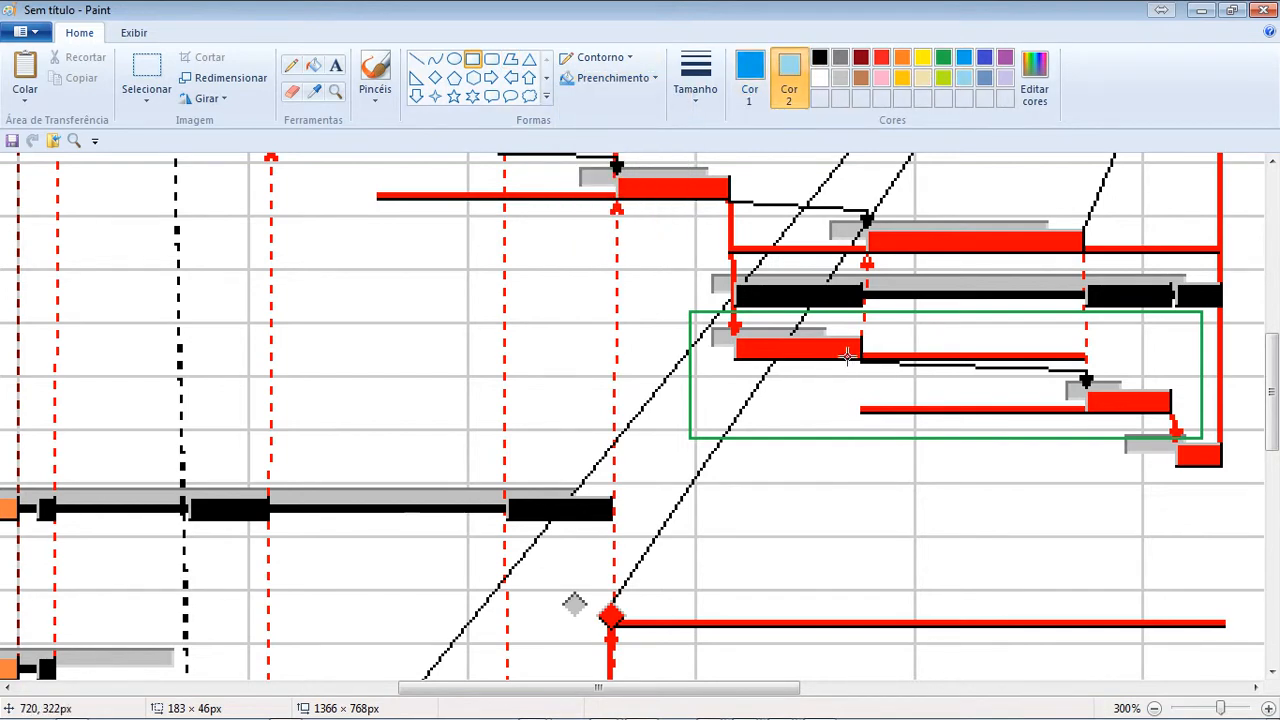
drag(837, 342, 956, 375)
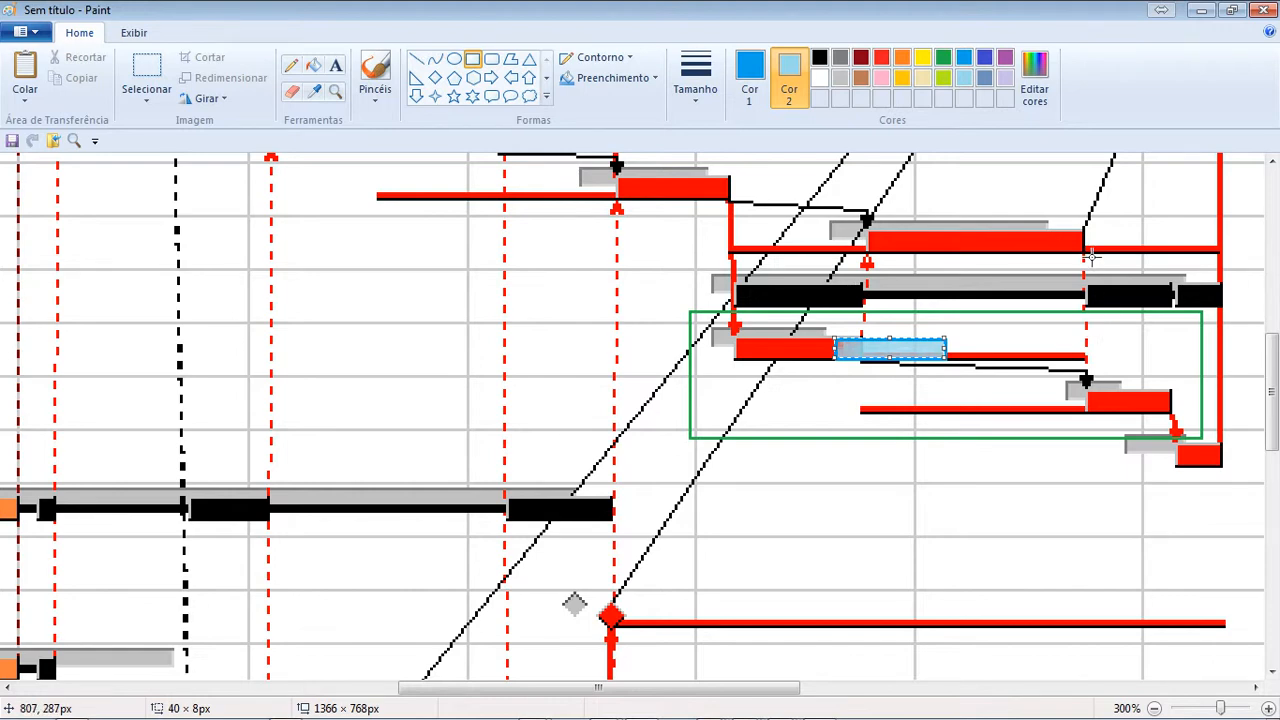
Add a matching blue rectangle about 78 × 12 px over atividade 6, from mid-bar to beyond its end, replacing a first attempt
mouse_move(1086, 251)
mouse_down()
mouse_move(1089, 236)
mouse_move(1159, 238)
mouse_up()
key(ctrl+z)
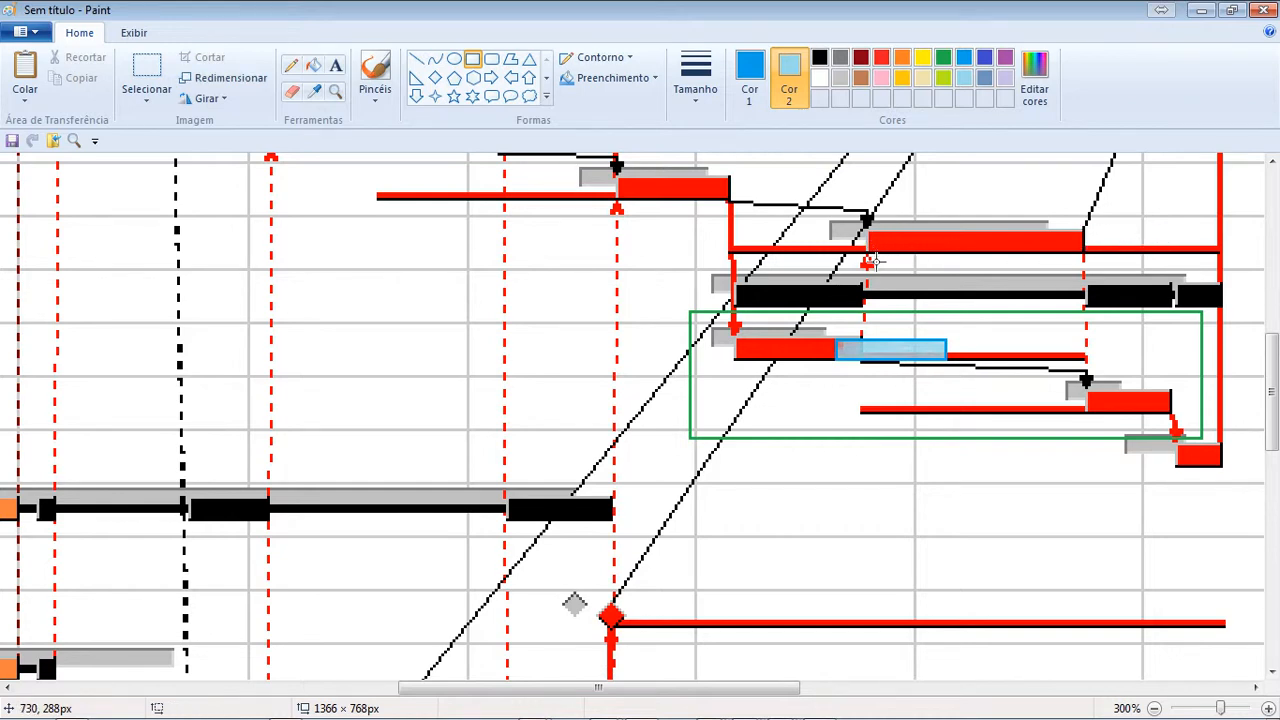
drag(948, 252, 1172, 232)
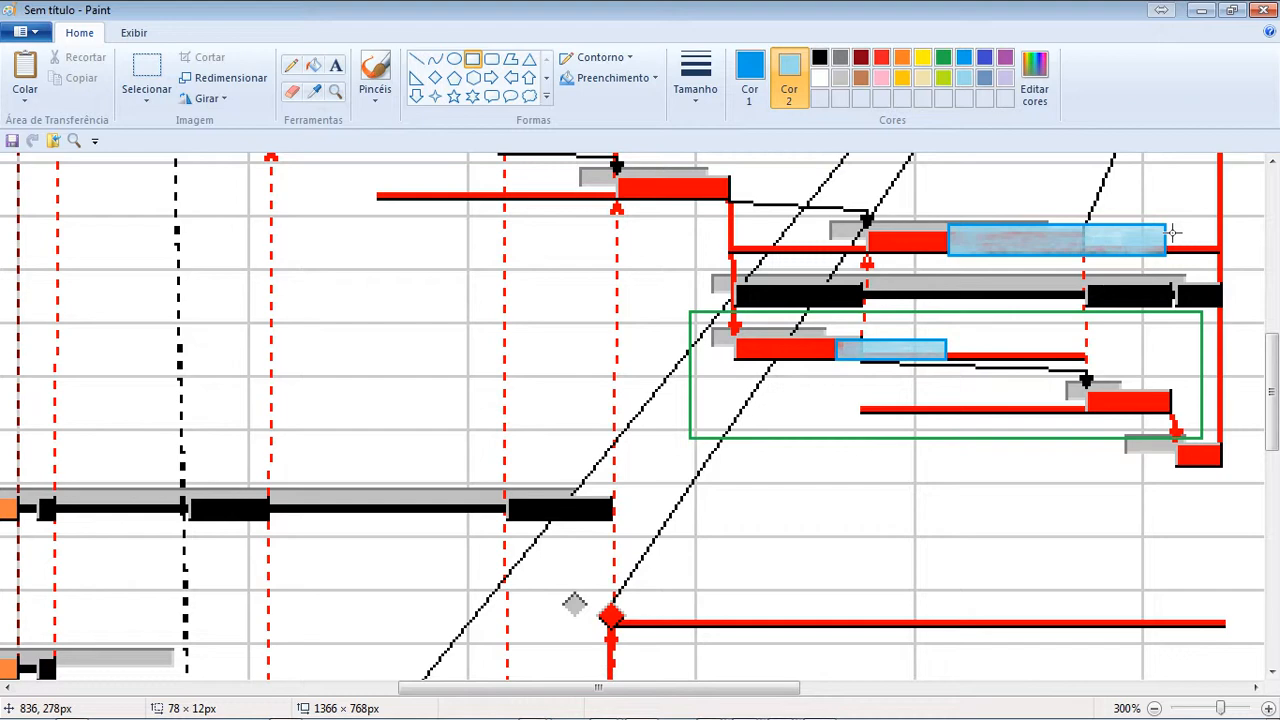
Draw an upward blue arrow about 22 × 28 px below the end of atividade 6's rectangle, and undo a second arrow beside atividade 8
click(529, 78)
drag(1162, 266, 1224, 344)
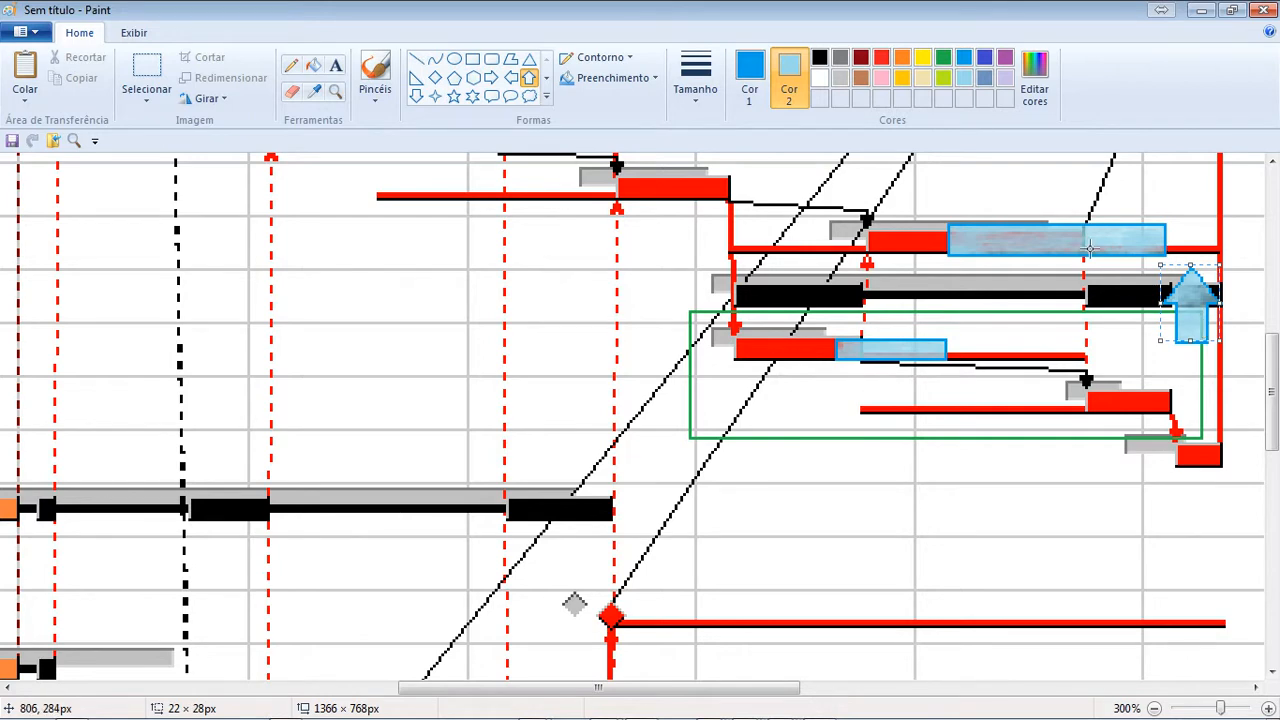
mouse_move(976, 374)
mouse_down()
mouse_move(1056, 455)
mouse_move(1028, 435)
mouse_up()
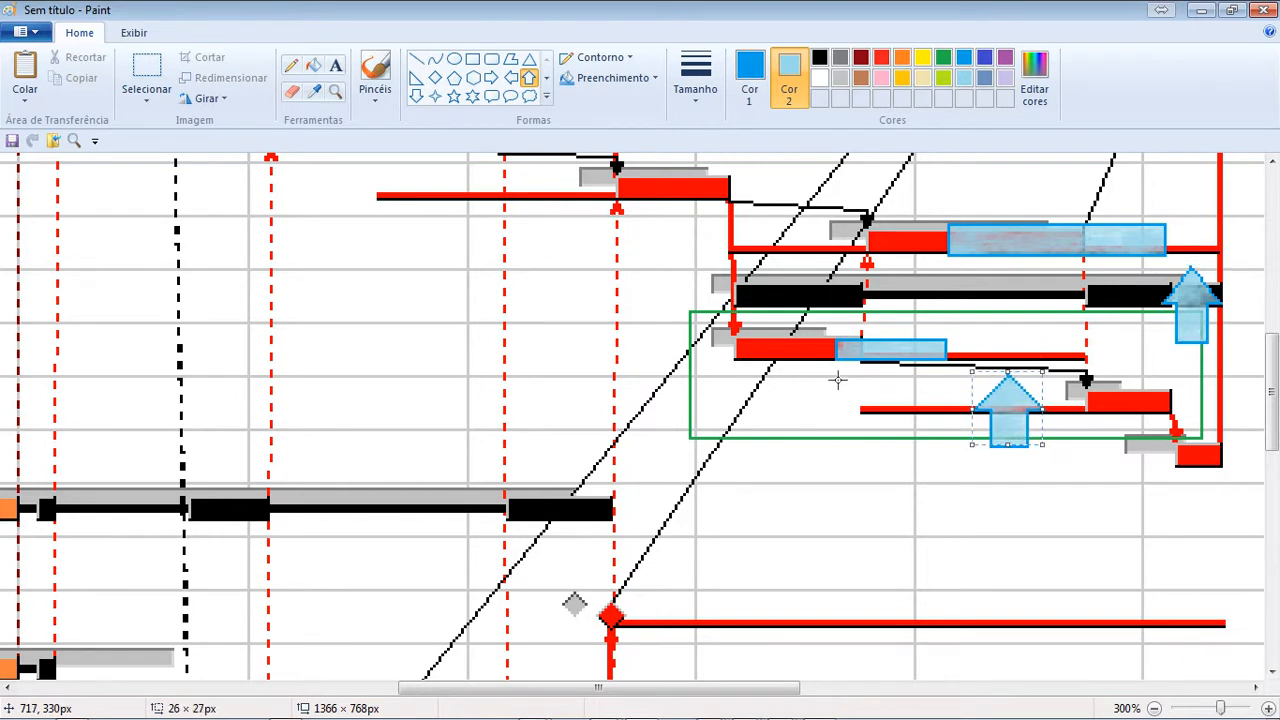
key(ctrl+z)
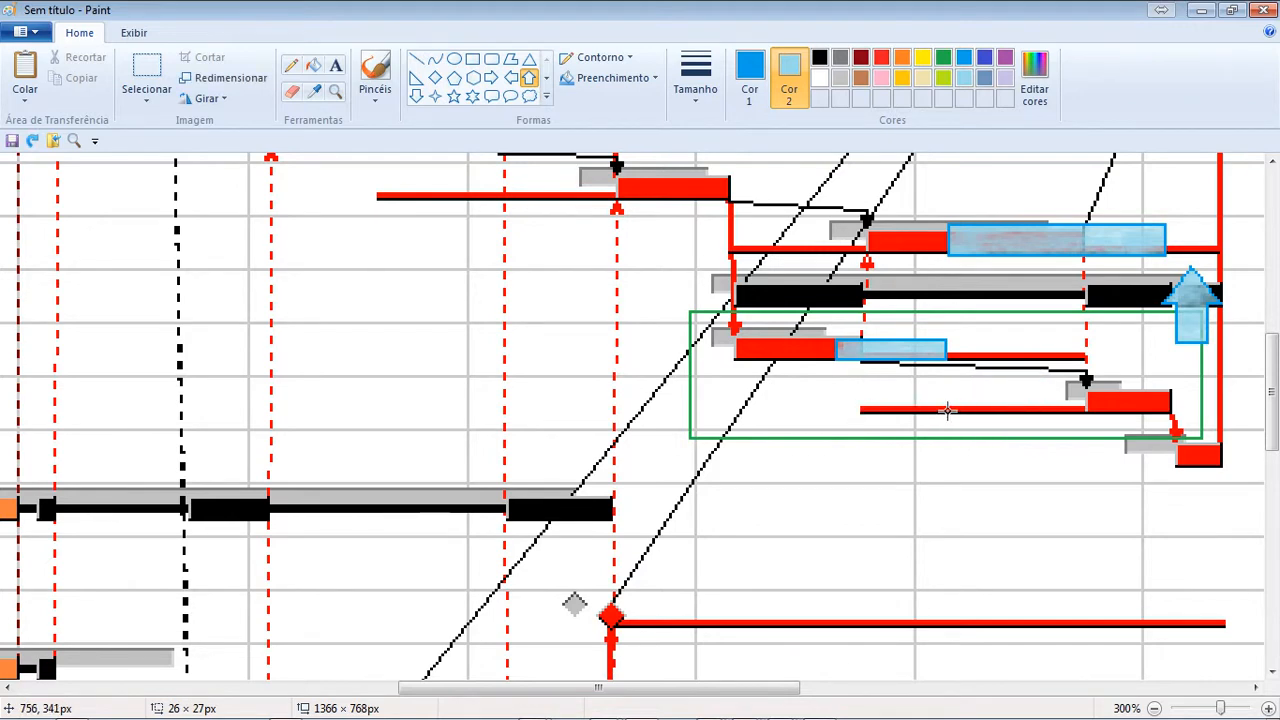
Erase a section about 31 × 9 px at the start of the red line before atividade 8, undoing an initial larger erasure
click(150, 80)
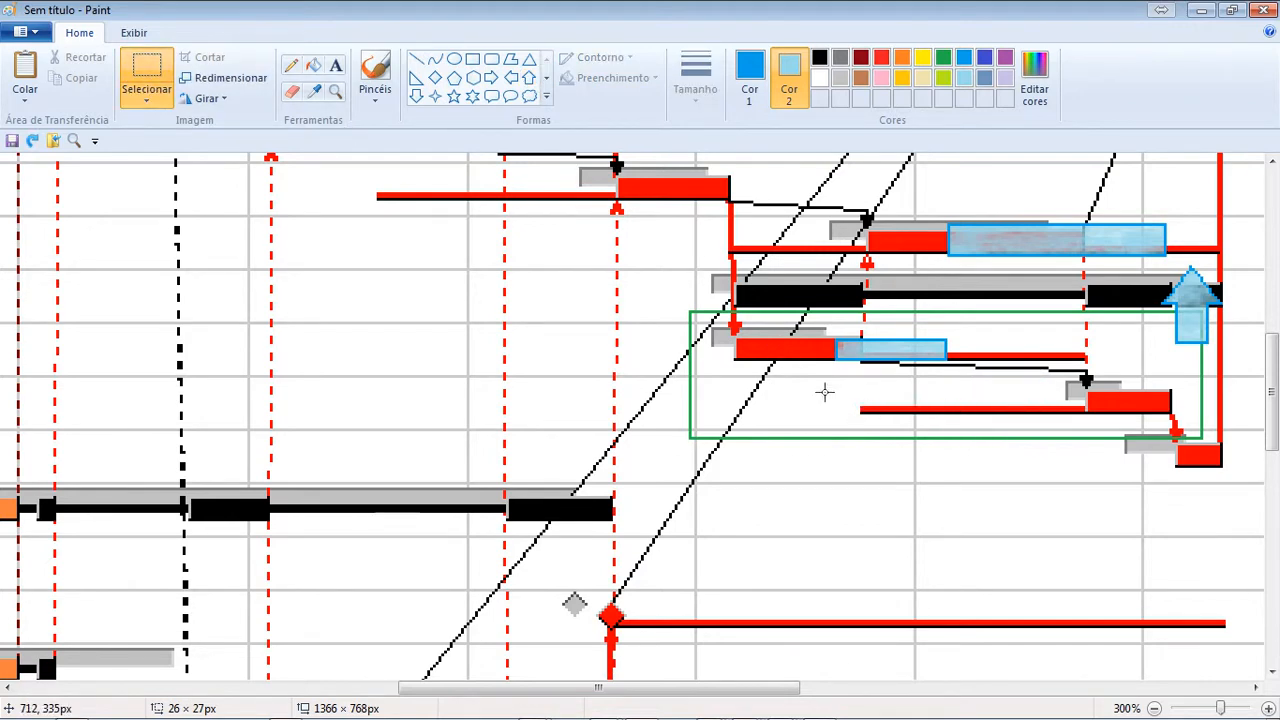
drag(809, 383, 1020, 410)
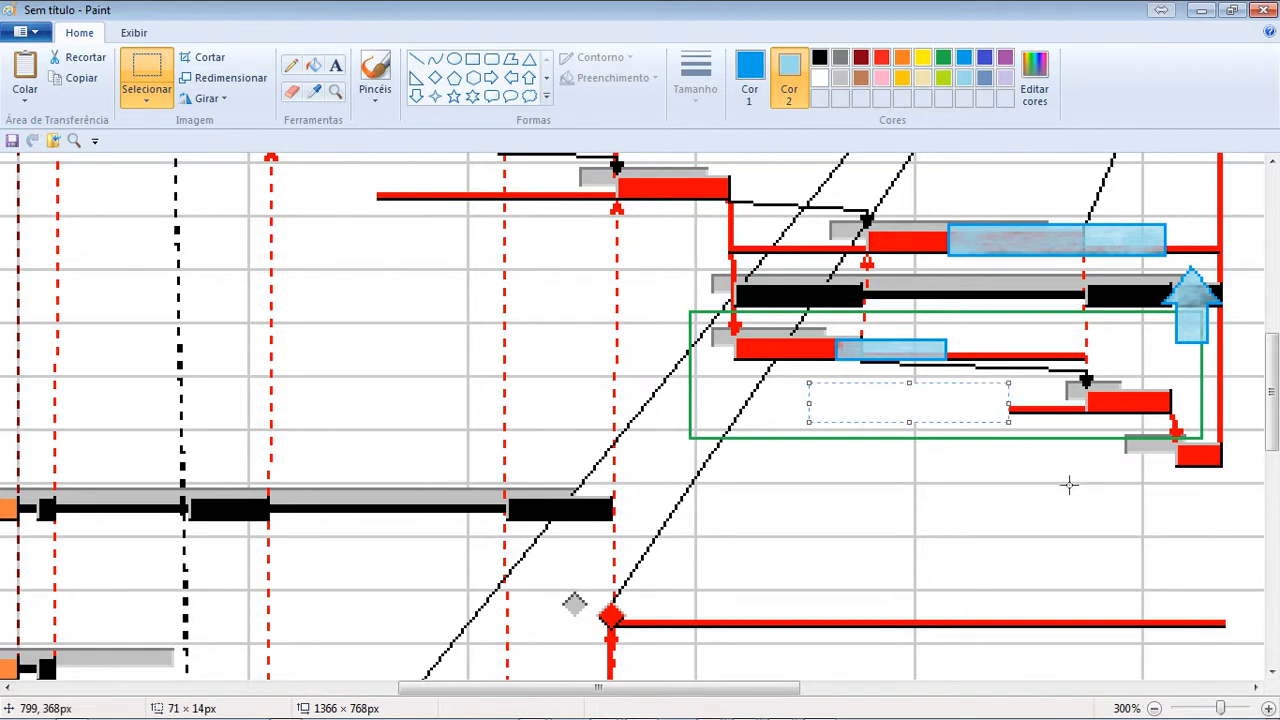
key(ctrl+z)
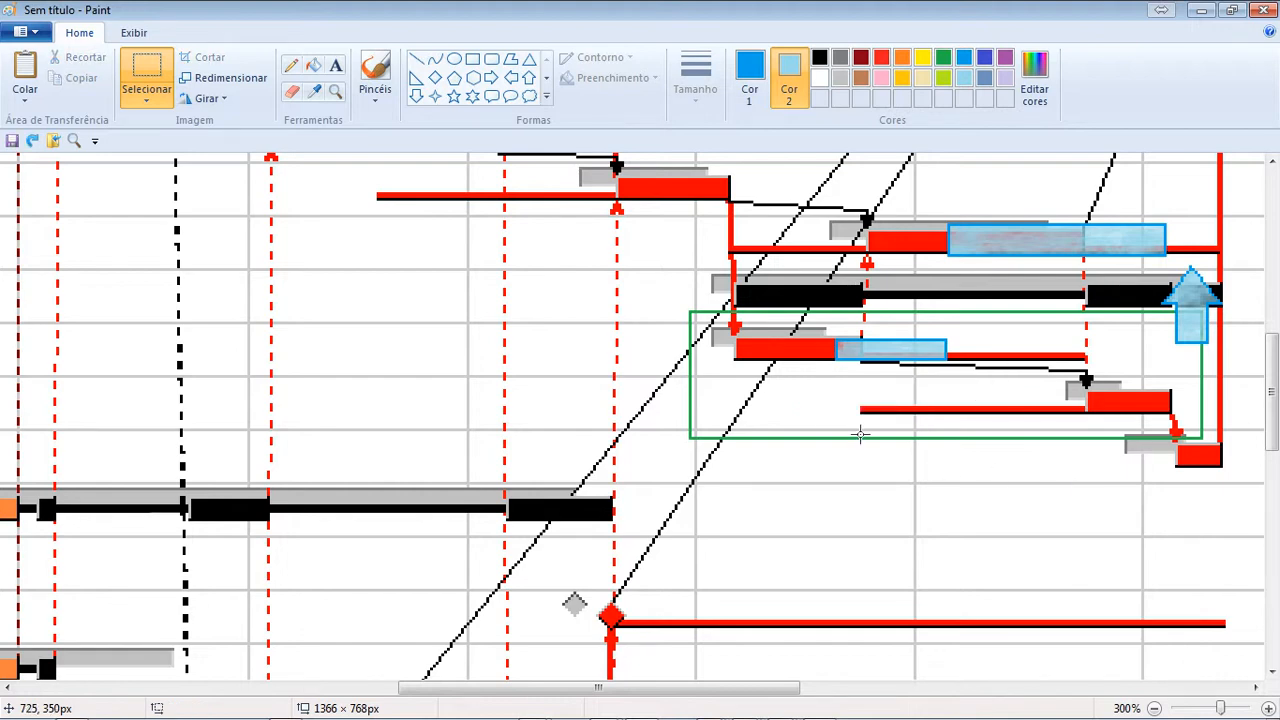
drag(863, 396, 952, 418)
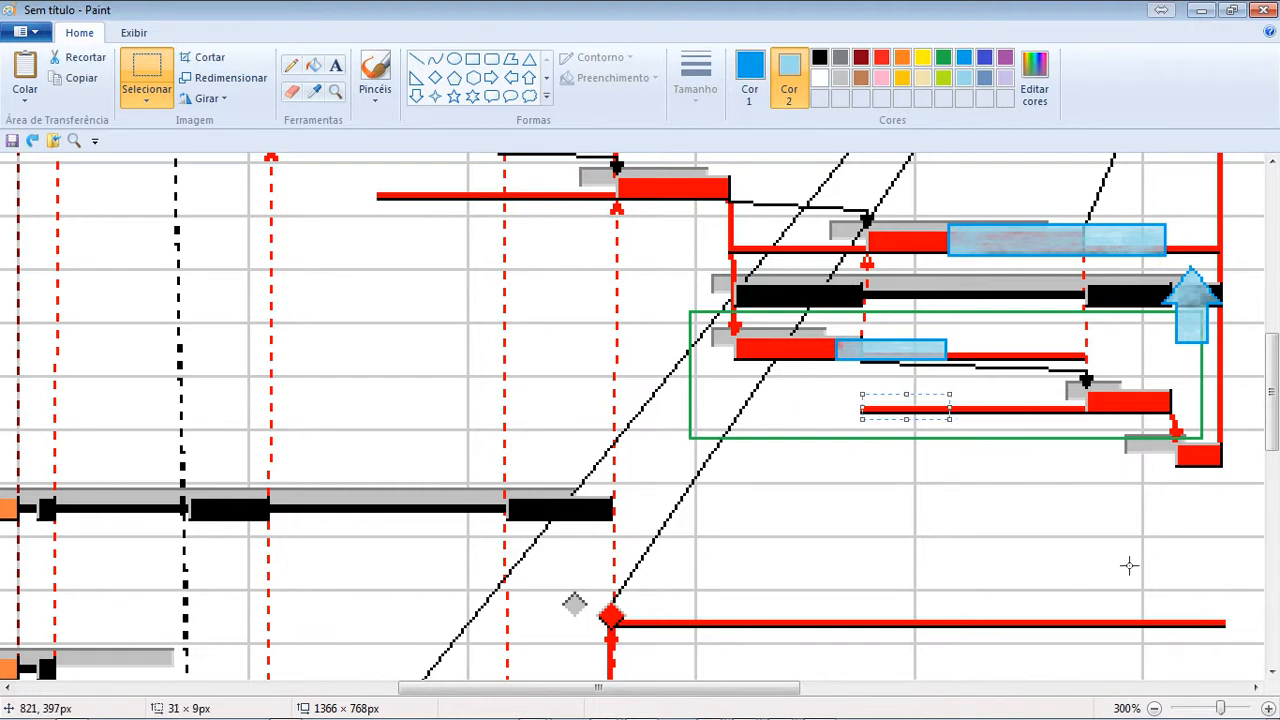
key(Delete)
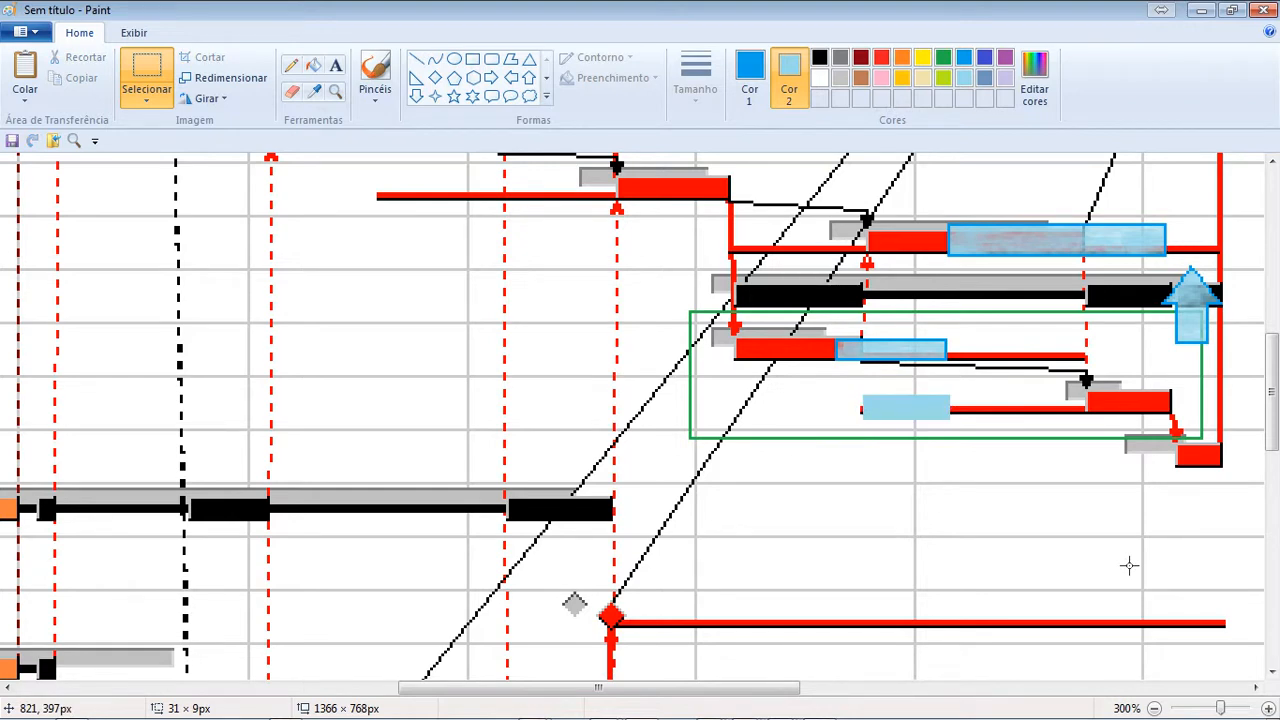
Switch back to the Spider Project Gantt, widen the second table area and add the Finish FLEX, Days column to it
click(1203, 10)
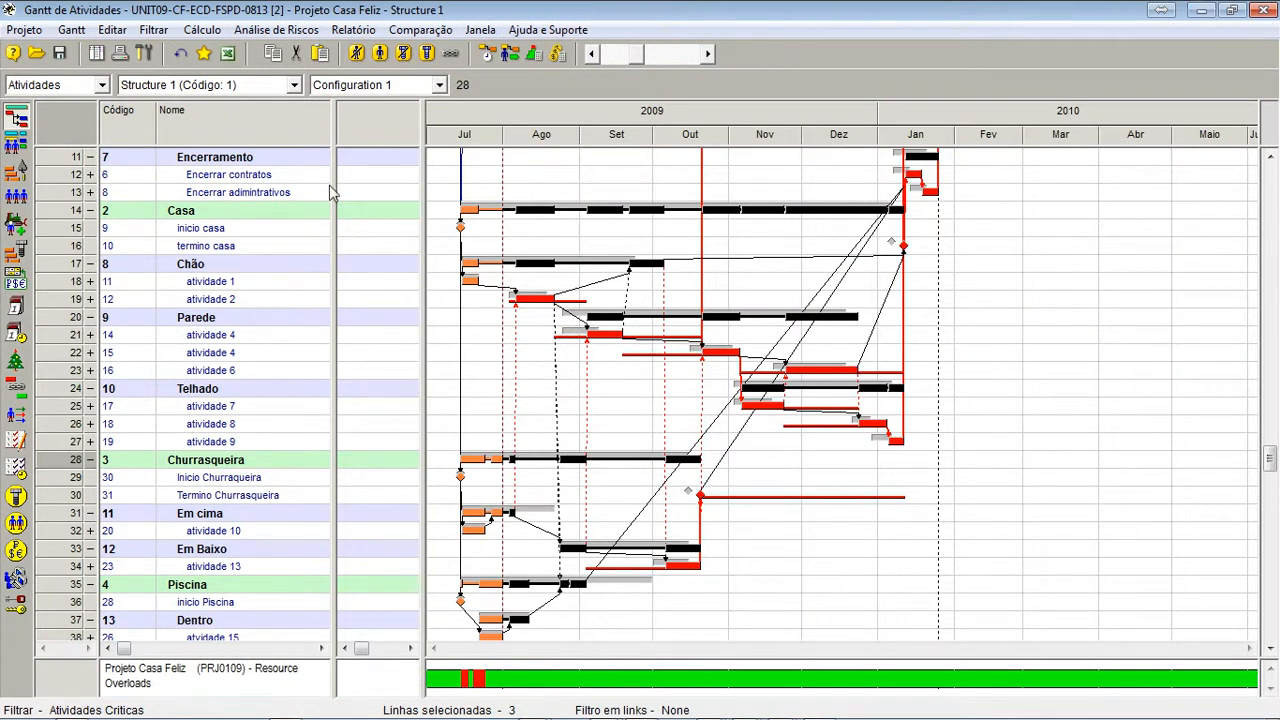
drag(433, 151, 594, 151)
right_click(386, 114)
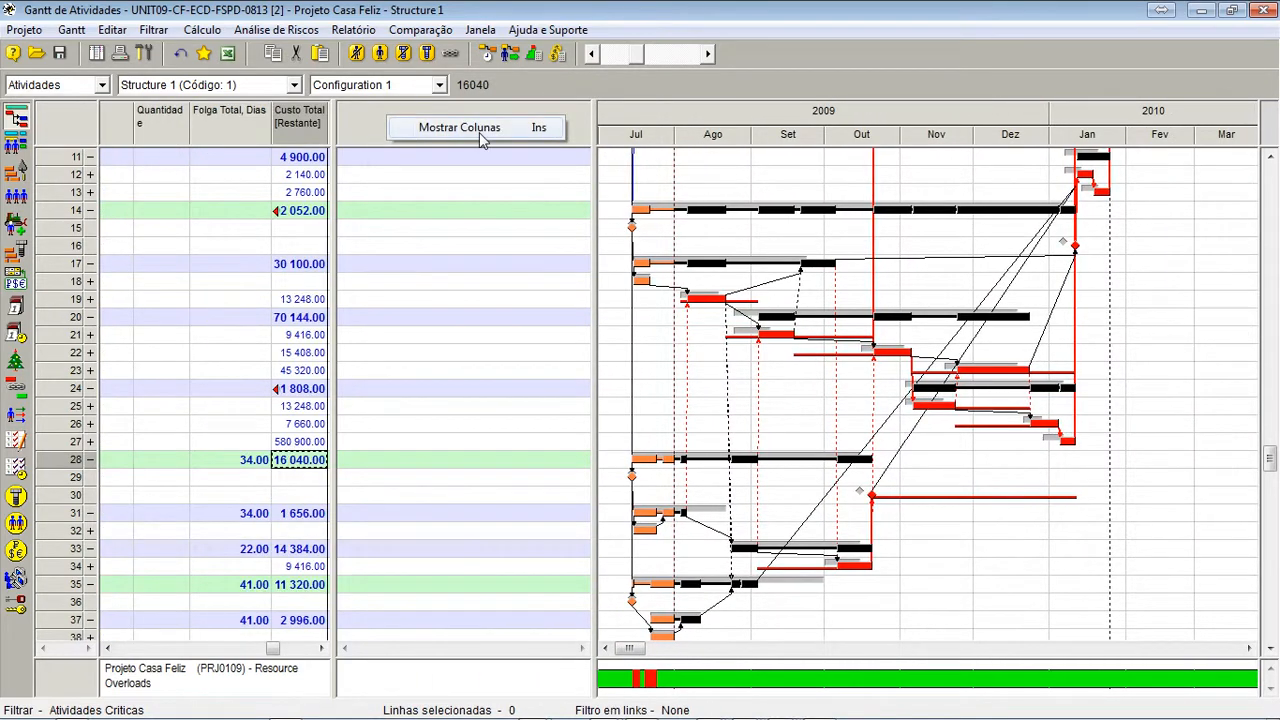
click(481, 136)
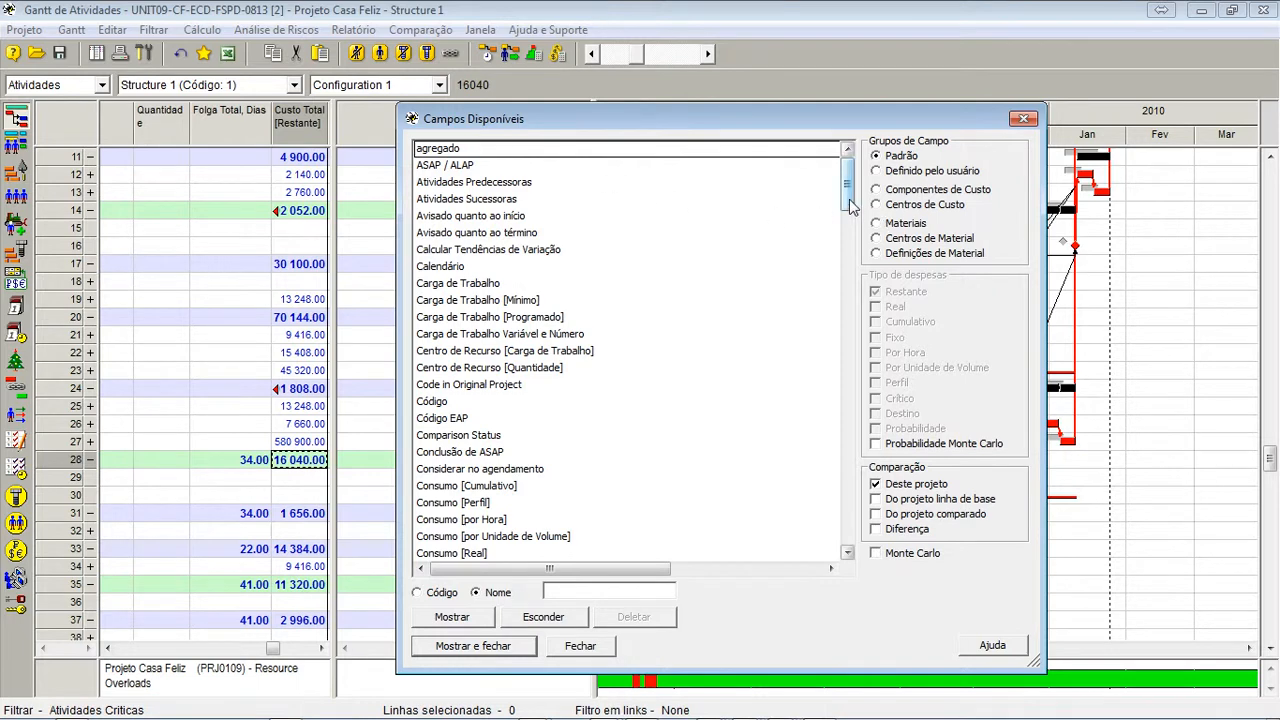
drag(848, 206, 846, 310)
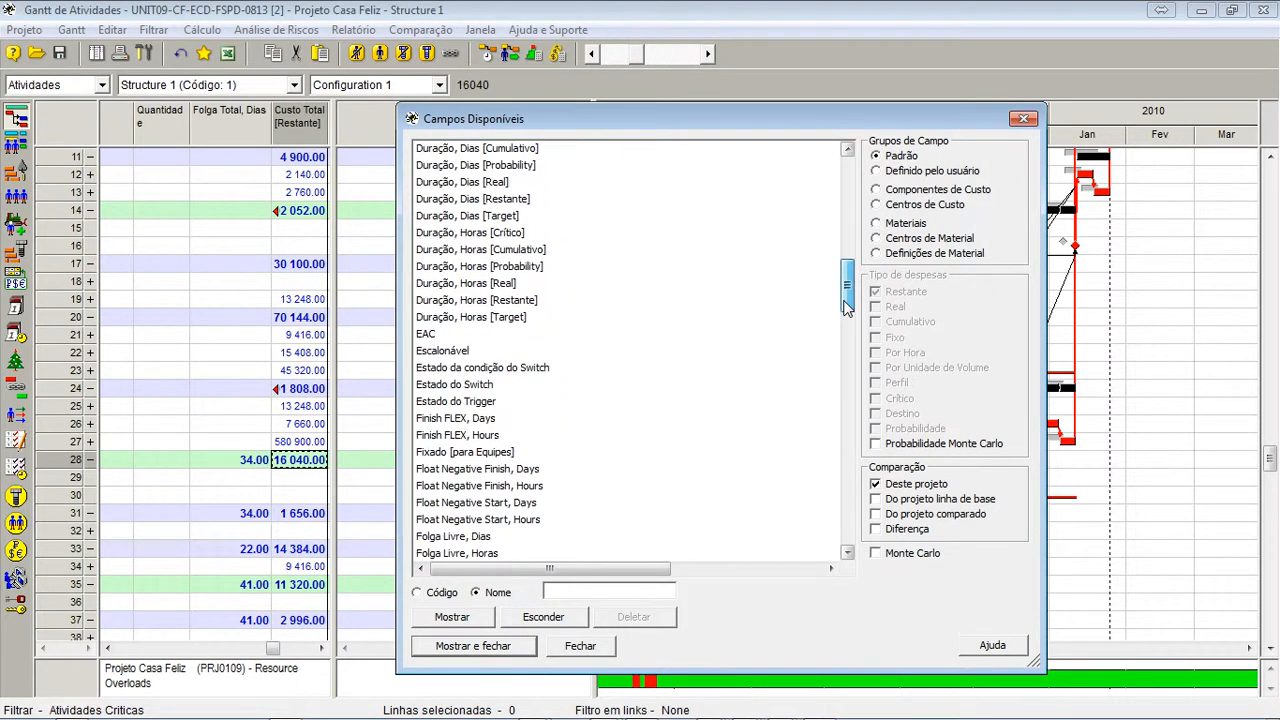
click(460, 421)
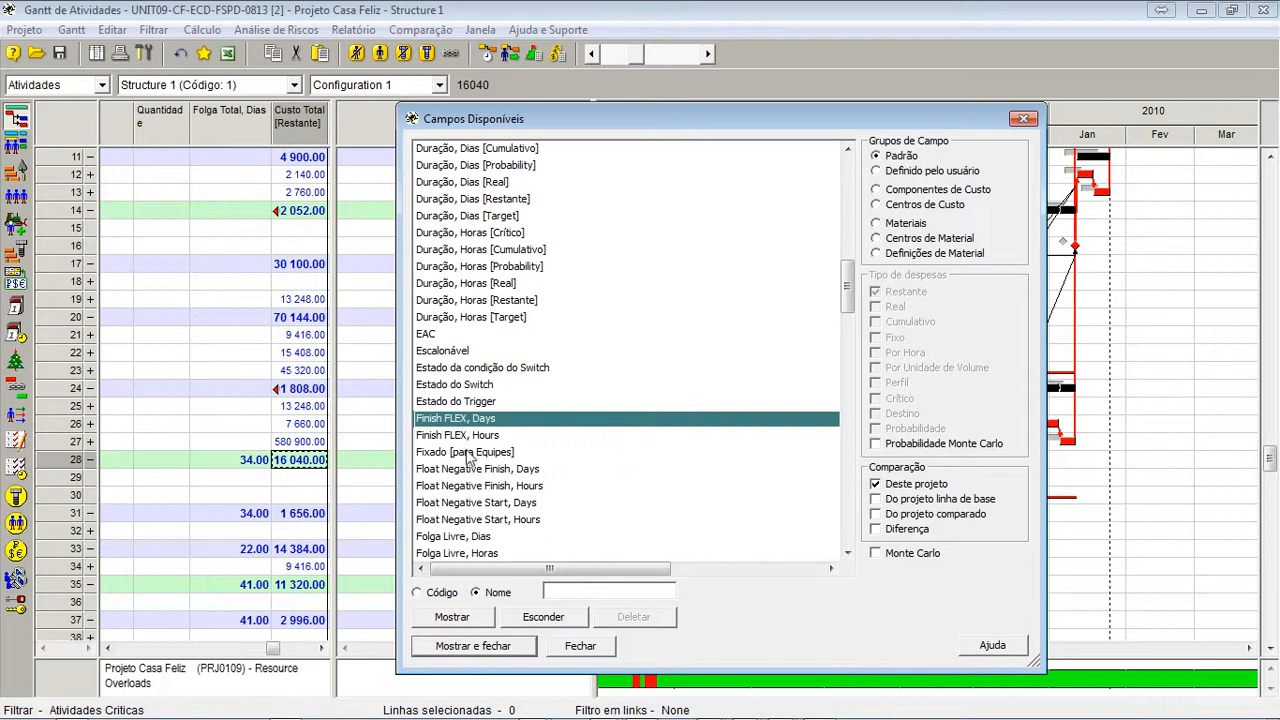
click(493, 650)
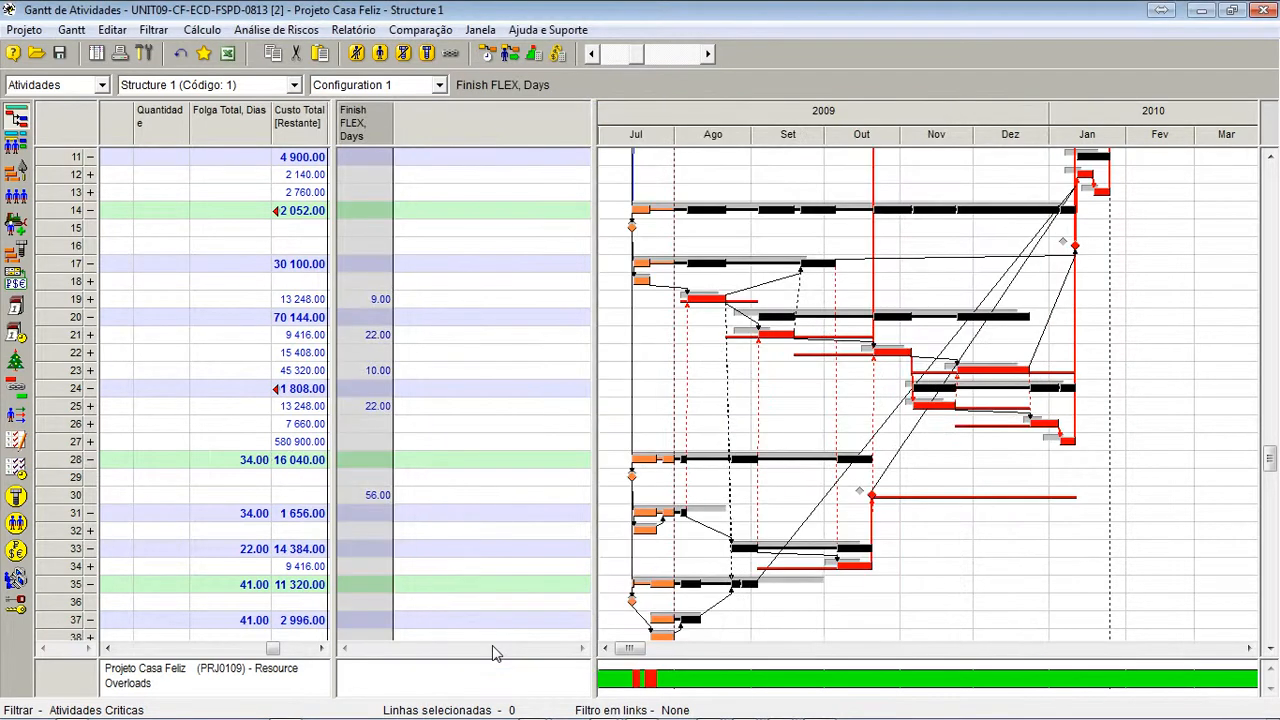
Add the Start FLEX, Days column before Finish FLEX, Days, and narrow the table area to fit both beside the activity names
right_click(474, 121)
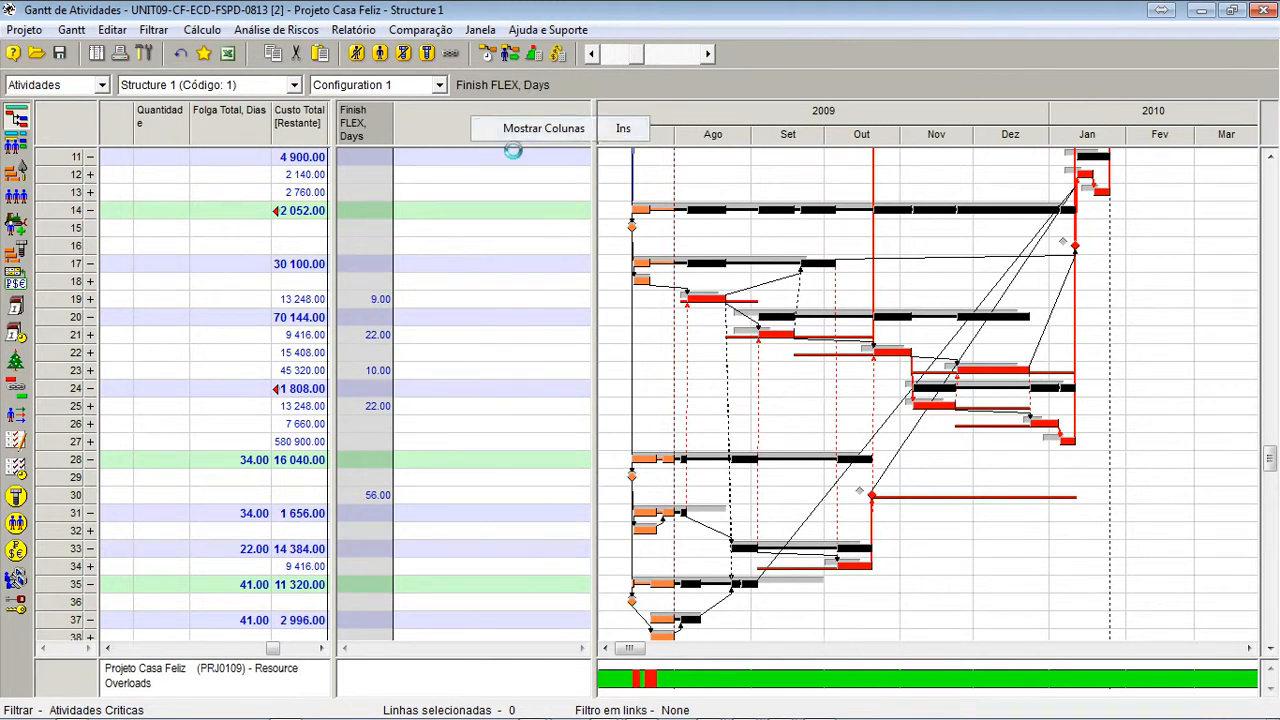
click(506, 135)
drag(852, 188, 855, 466)
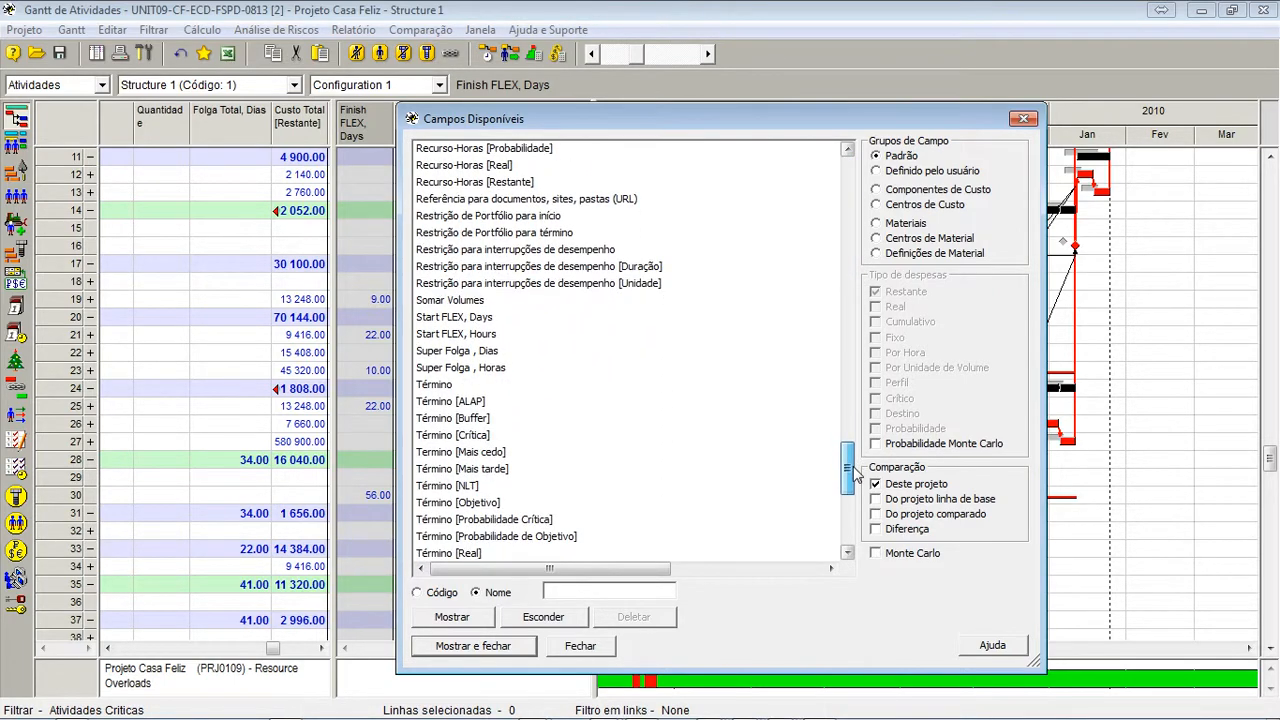
click(486, 318)
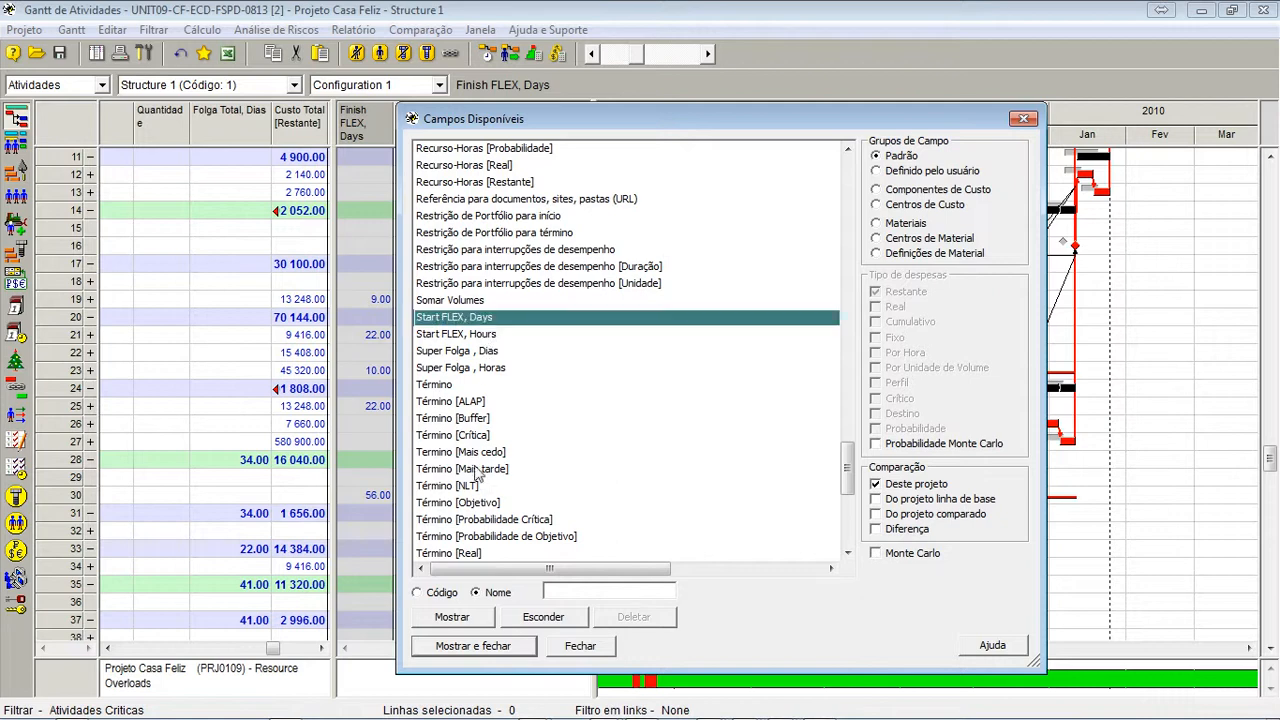
click(462, 646)
drag(468, 138, 466, 140)
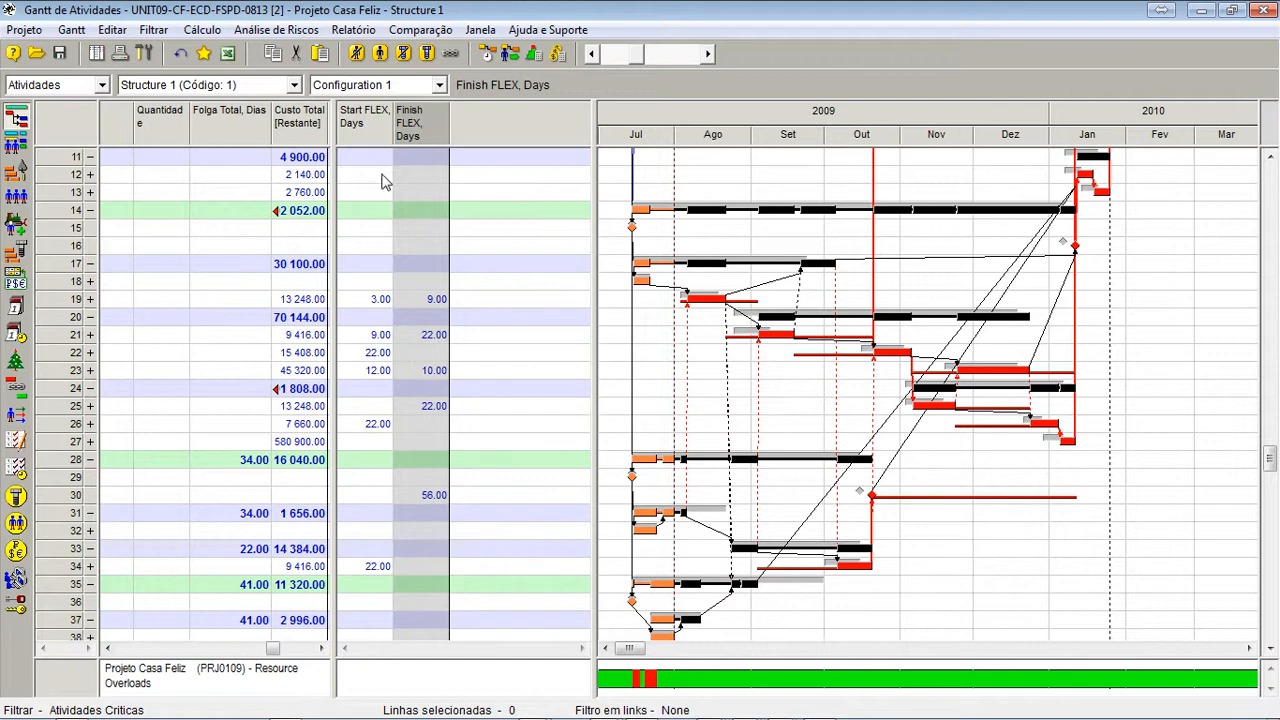
drag(603, 170, 453, 190)
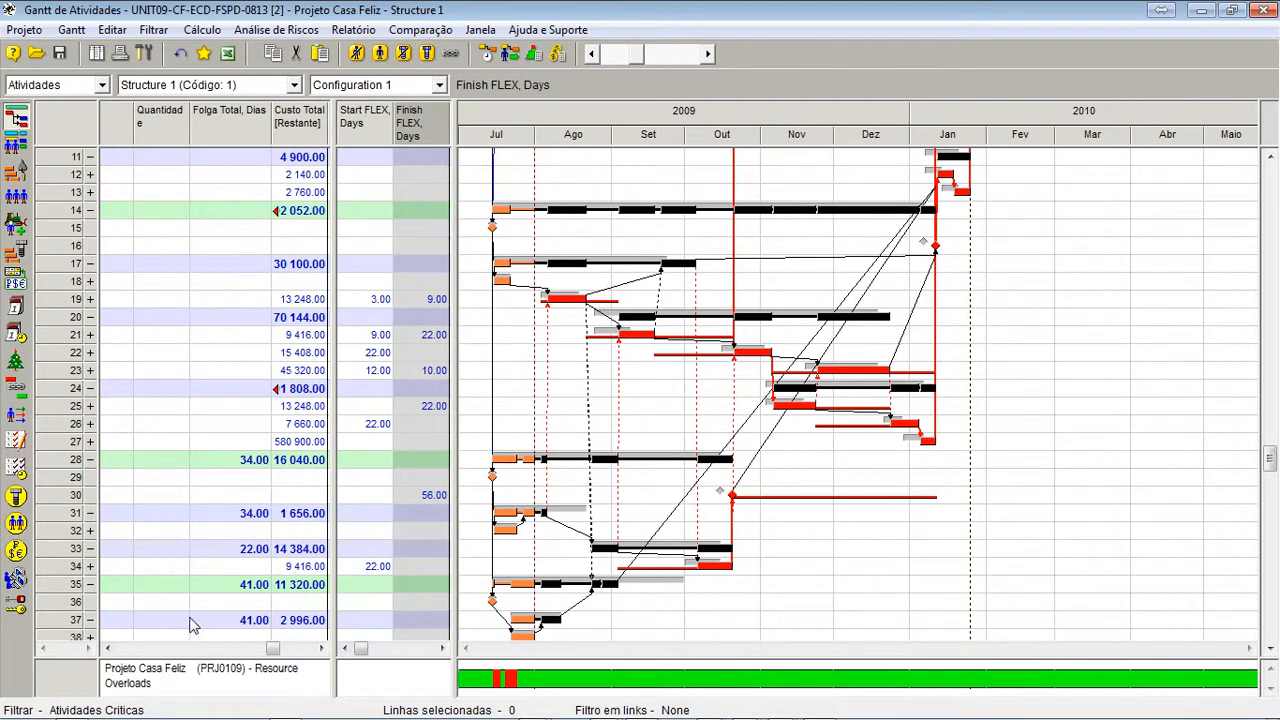
click(165, 648)
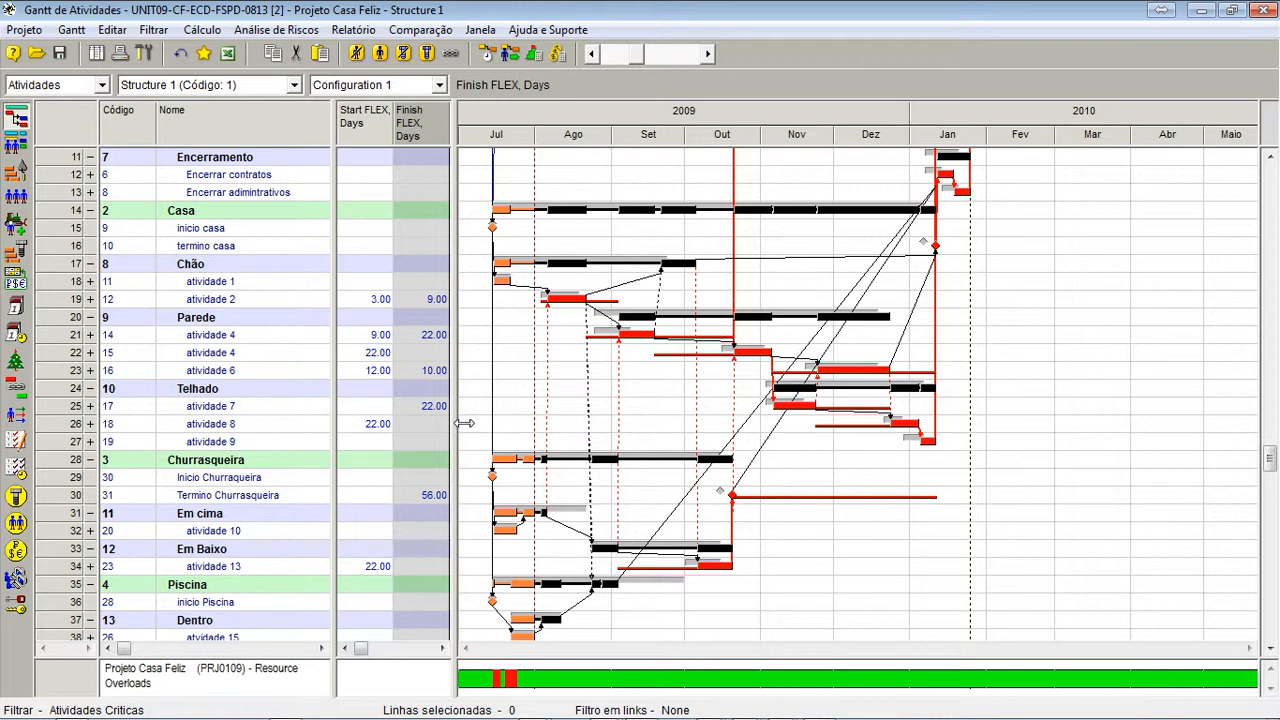
Recalculate the schedule with resource constraints, and again without them using the default scheduling options for all activities
click(520, 57)
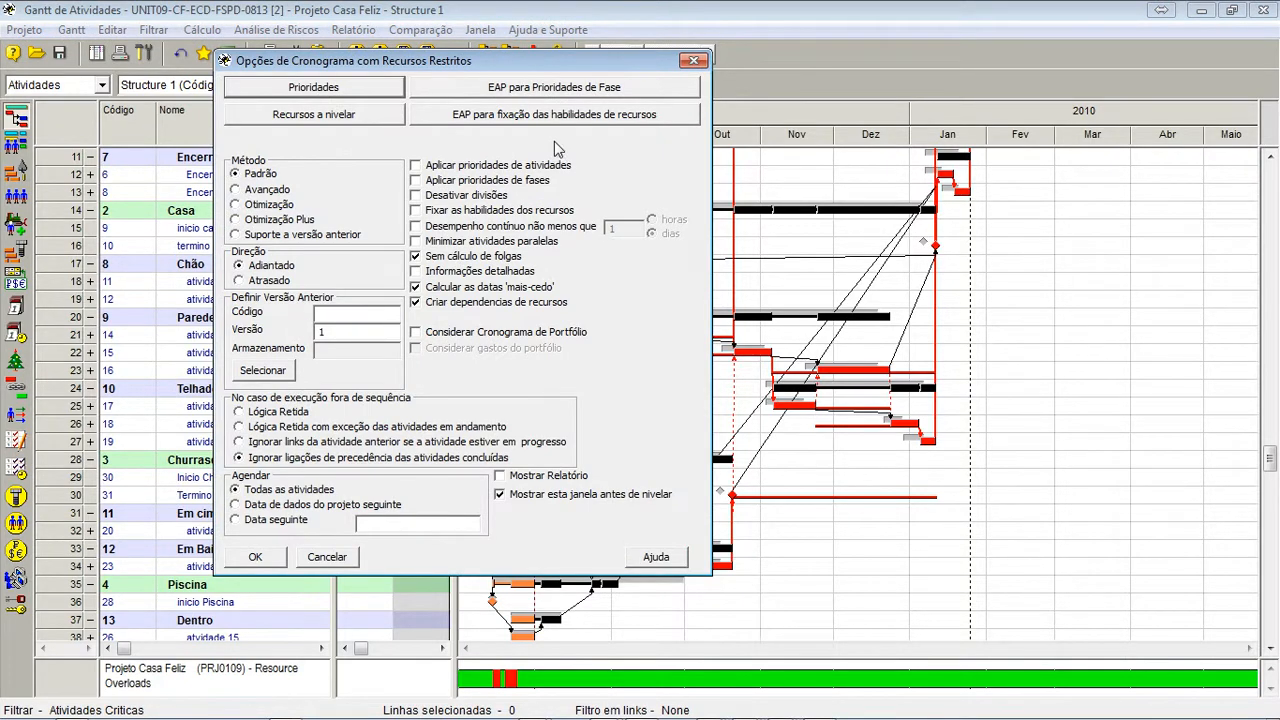
drag(520, 60, 972, 100)
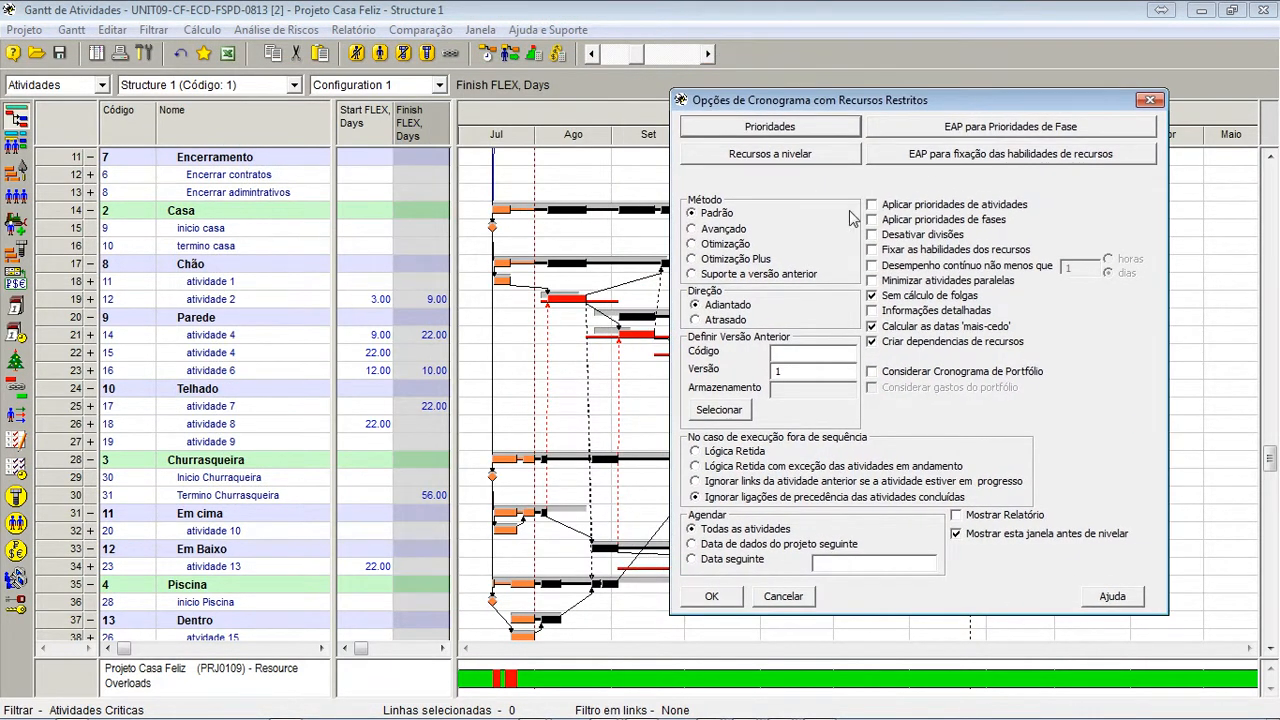
click(711, 596)
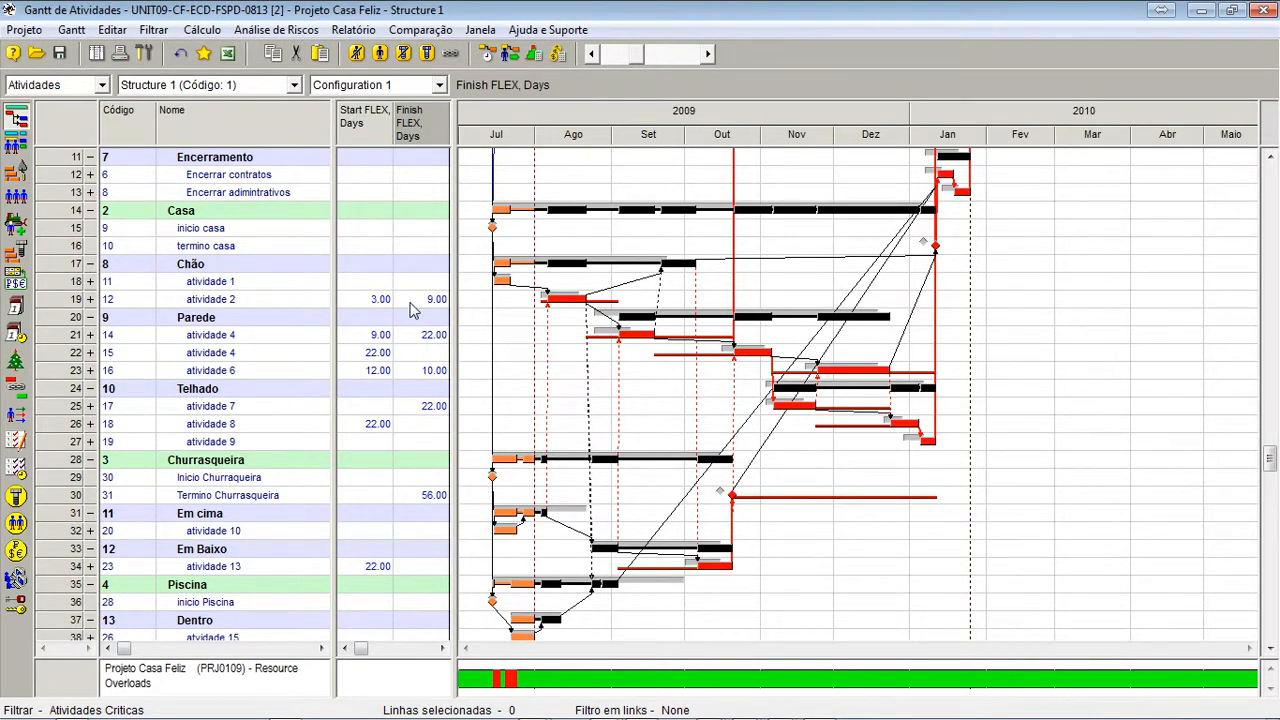
click(489, 53)
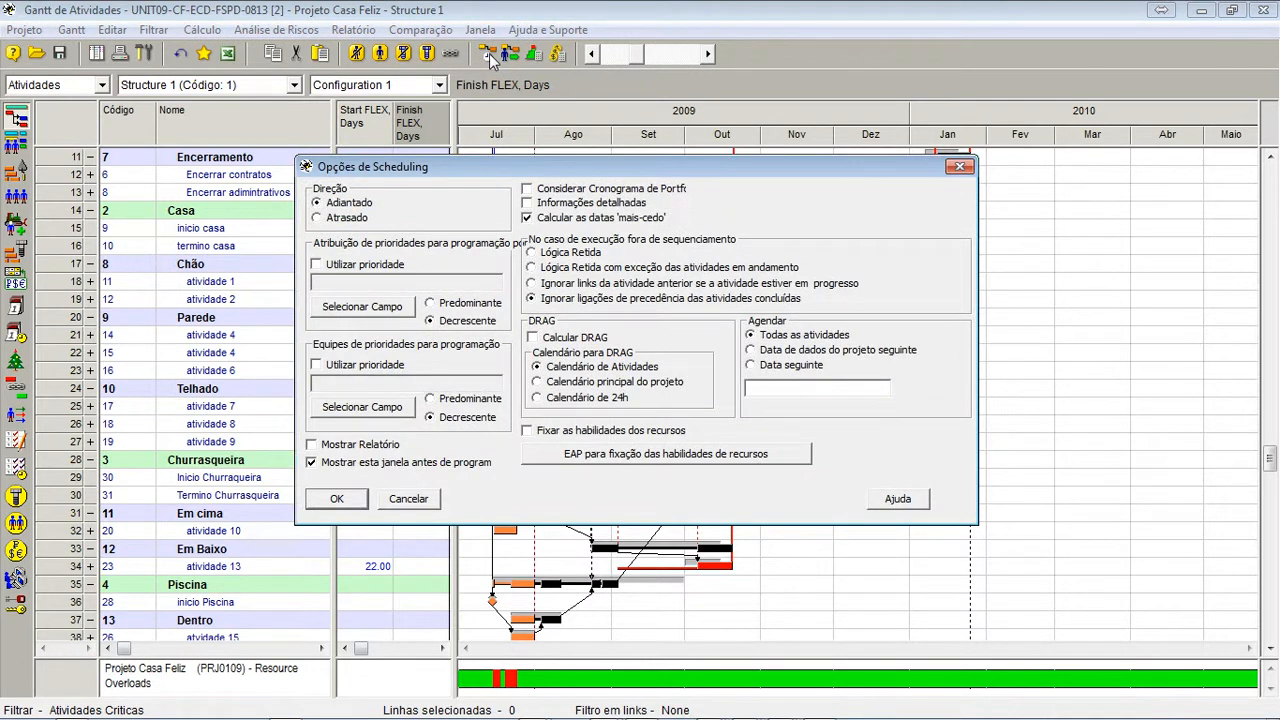
click(338, 499)
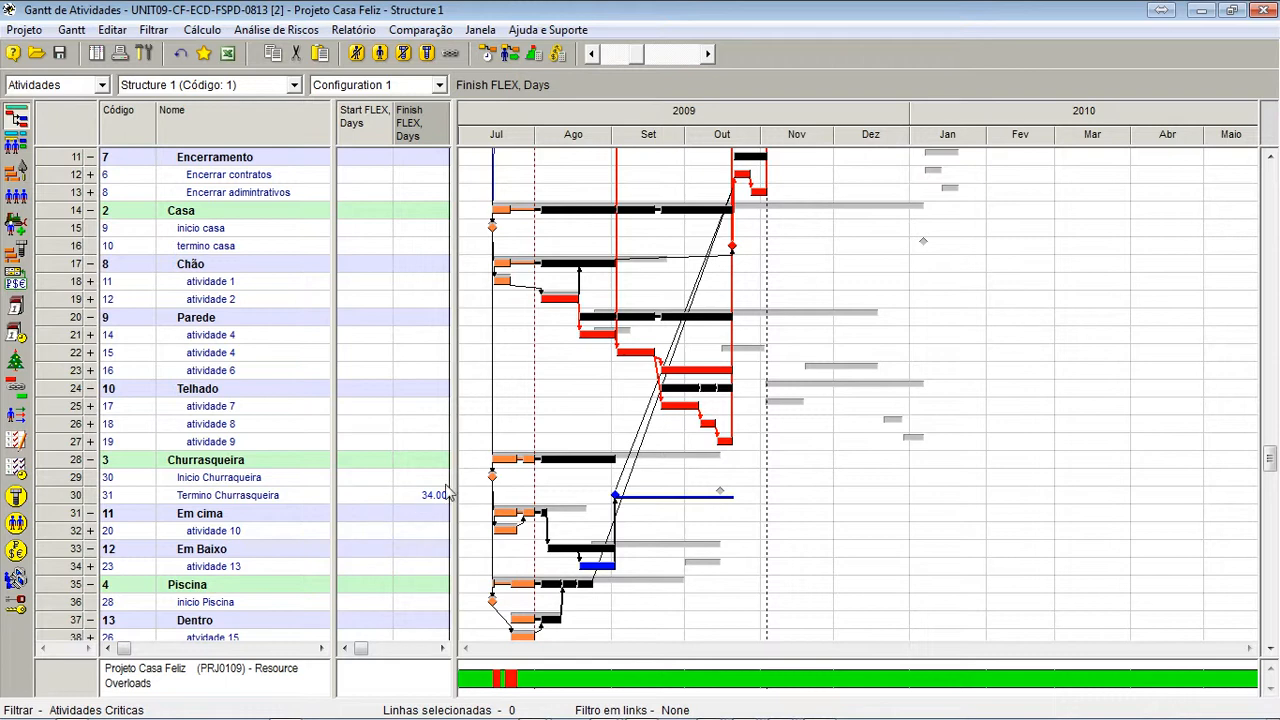
Widen the second table area and add the Folga Total, Dias and Folga Livre, Dias columns after the FLEX columns
drag(466, 472, 588, 466)
right_click(490, 121)
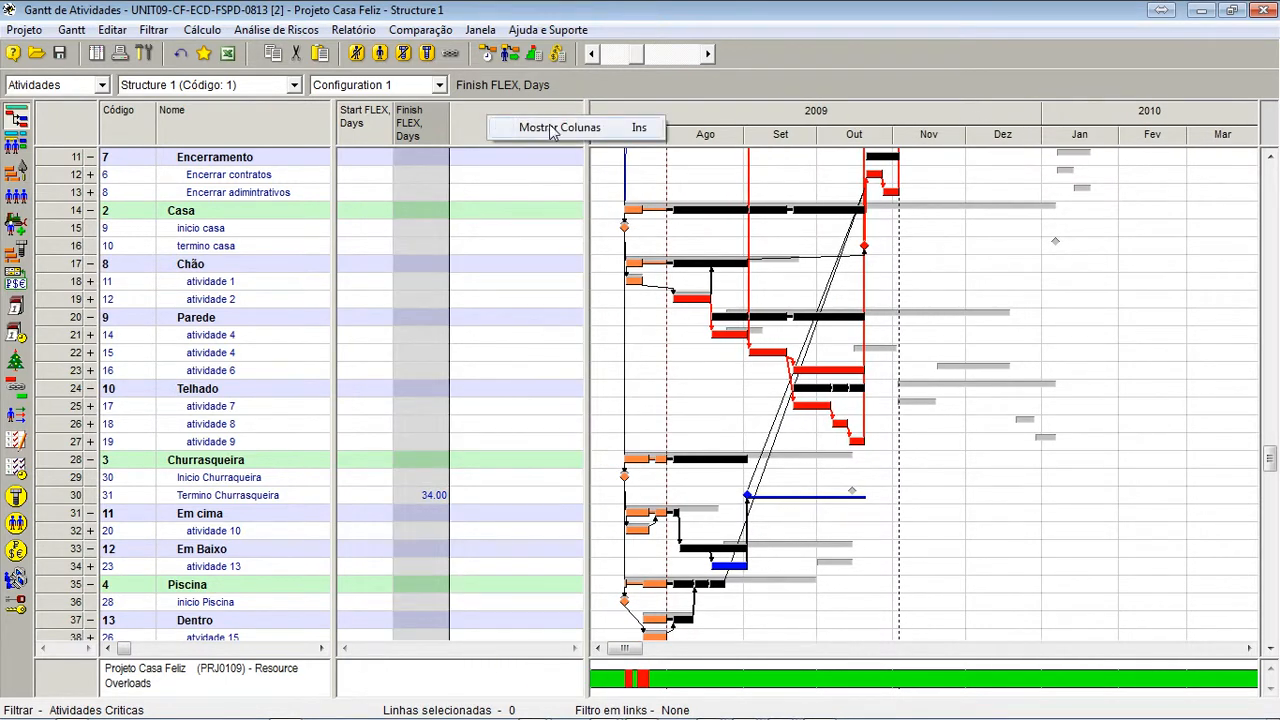
click(555, 128)
drag(847, 185, 858, 325)
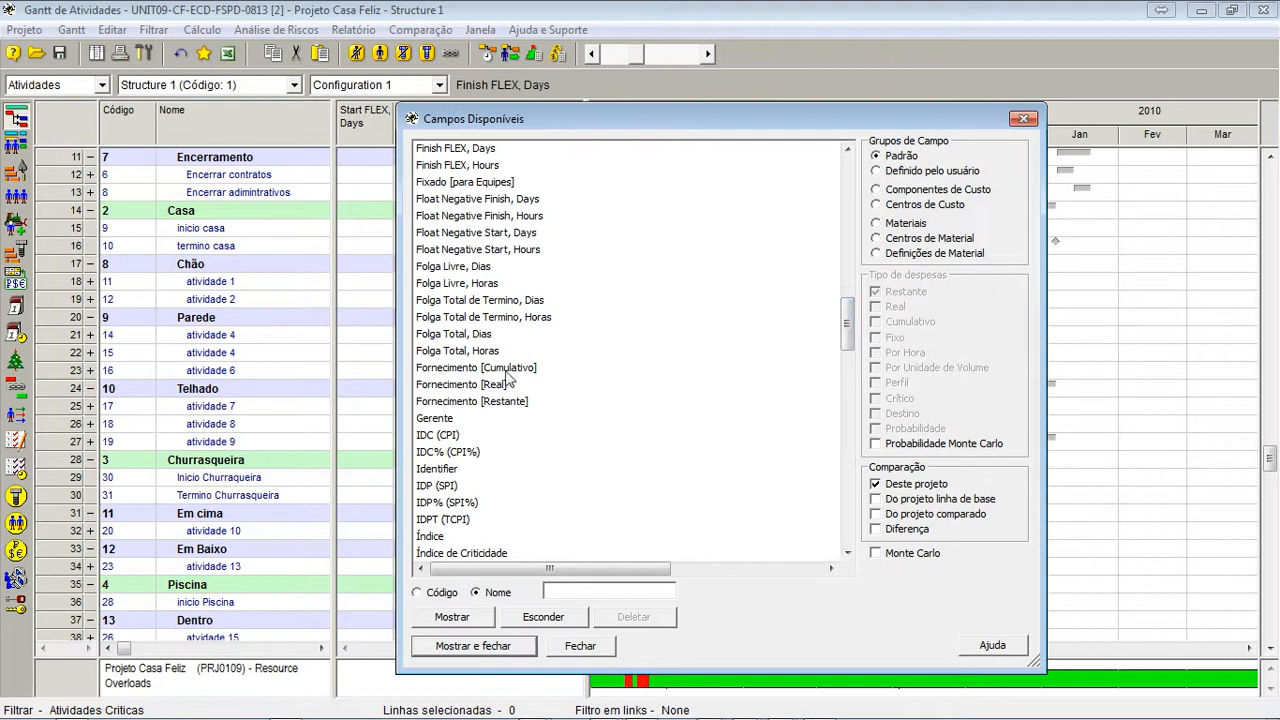
click(442, 341)
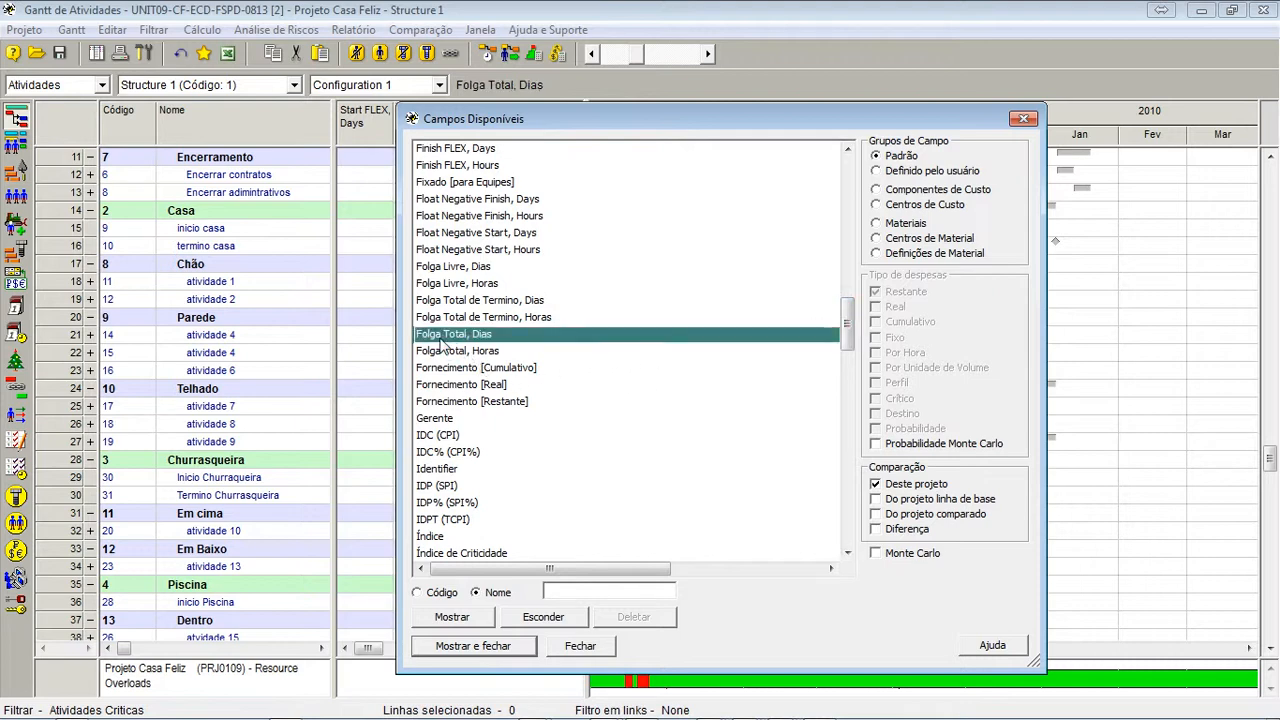
click(456, 268)
click(505, 648)
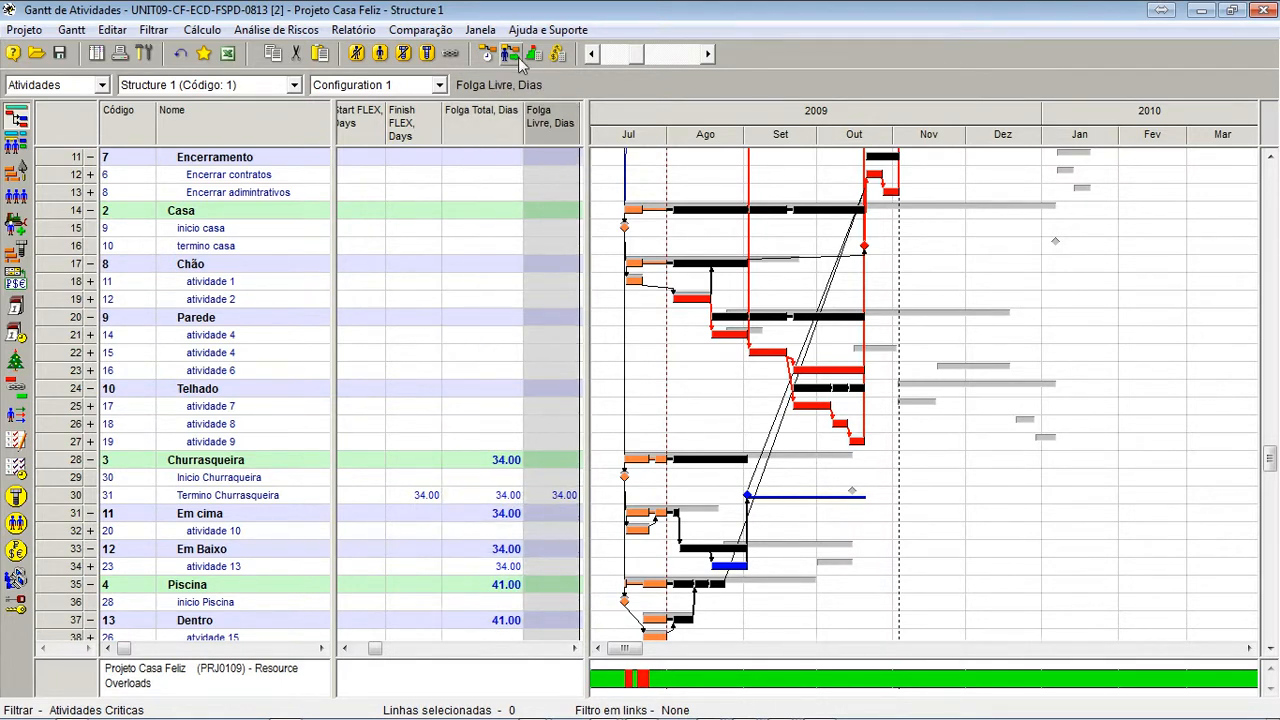
Recalculate without resource constraints, then with them using the Avançado method and Sem cálculo de folgas disabled
click(486, 54)
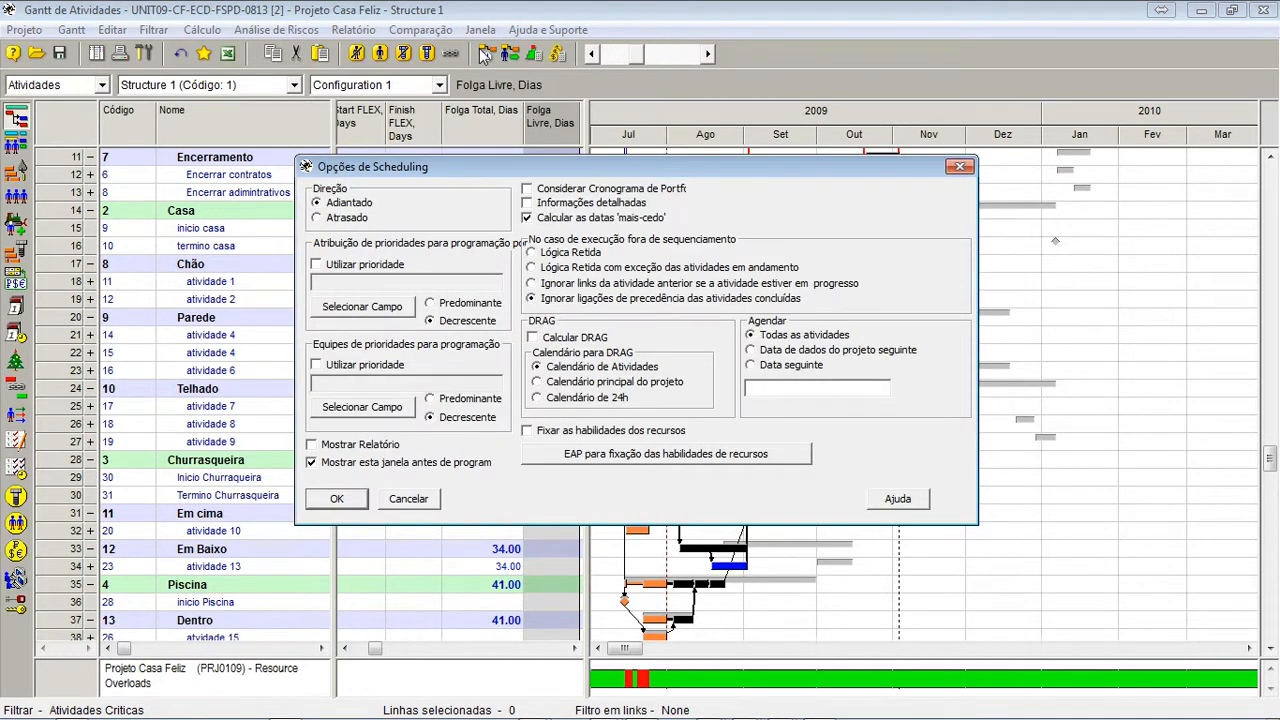
click(337, 503)
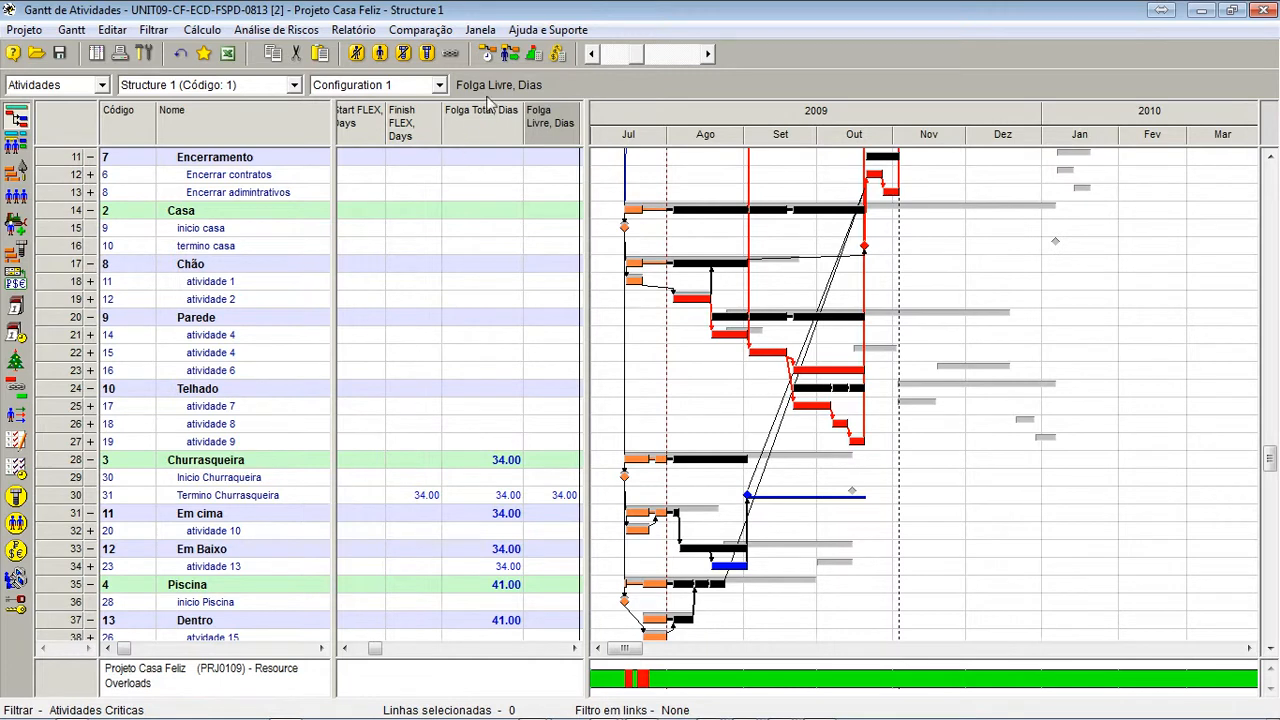
click(512, 56)
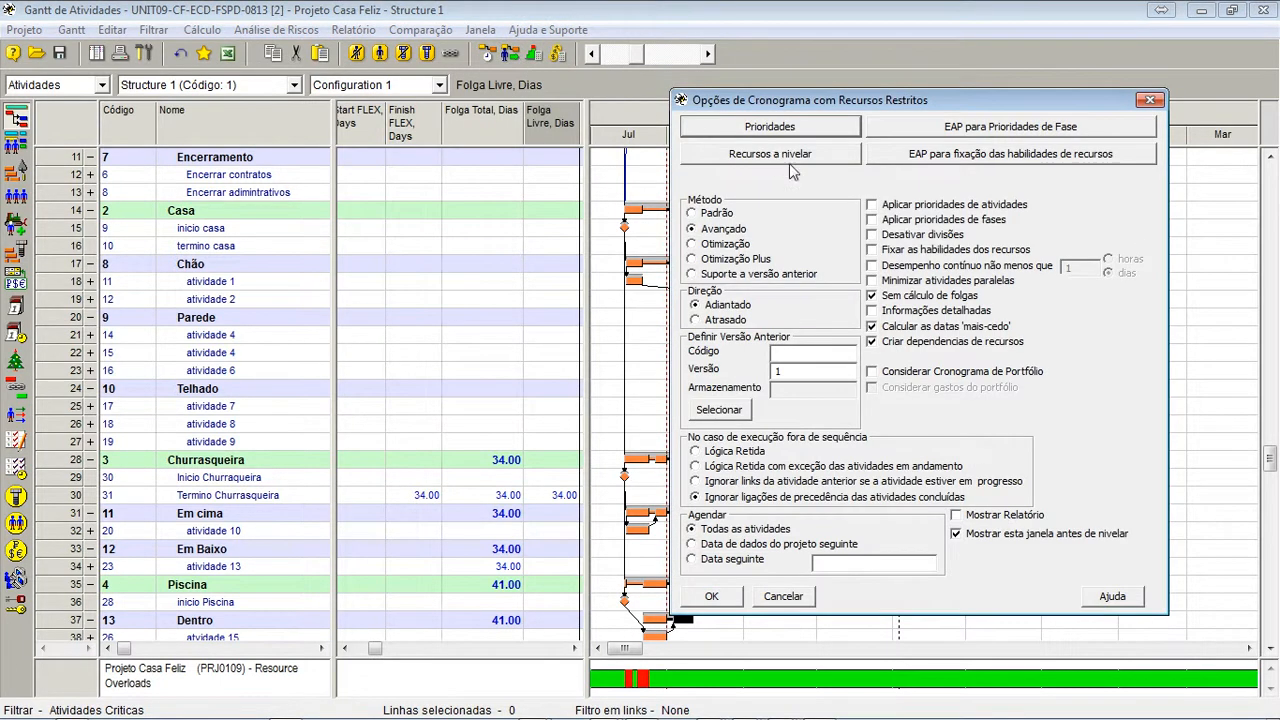
click(874, 297)
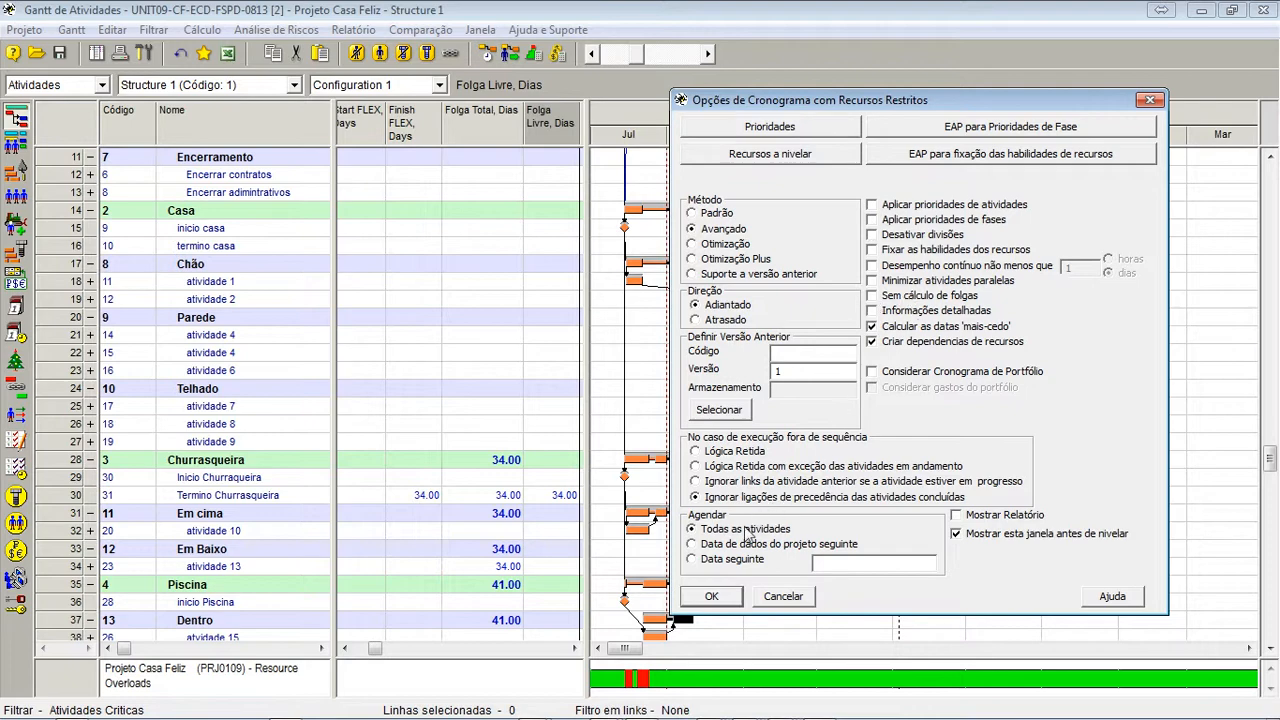
click(712, 596)
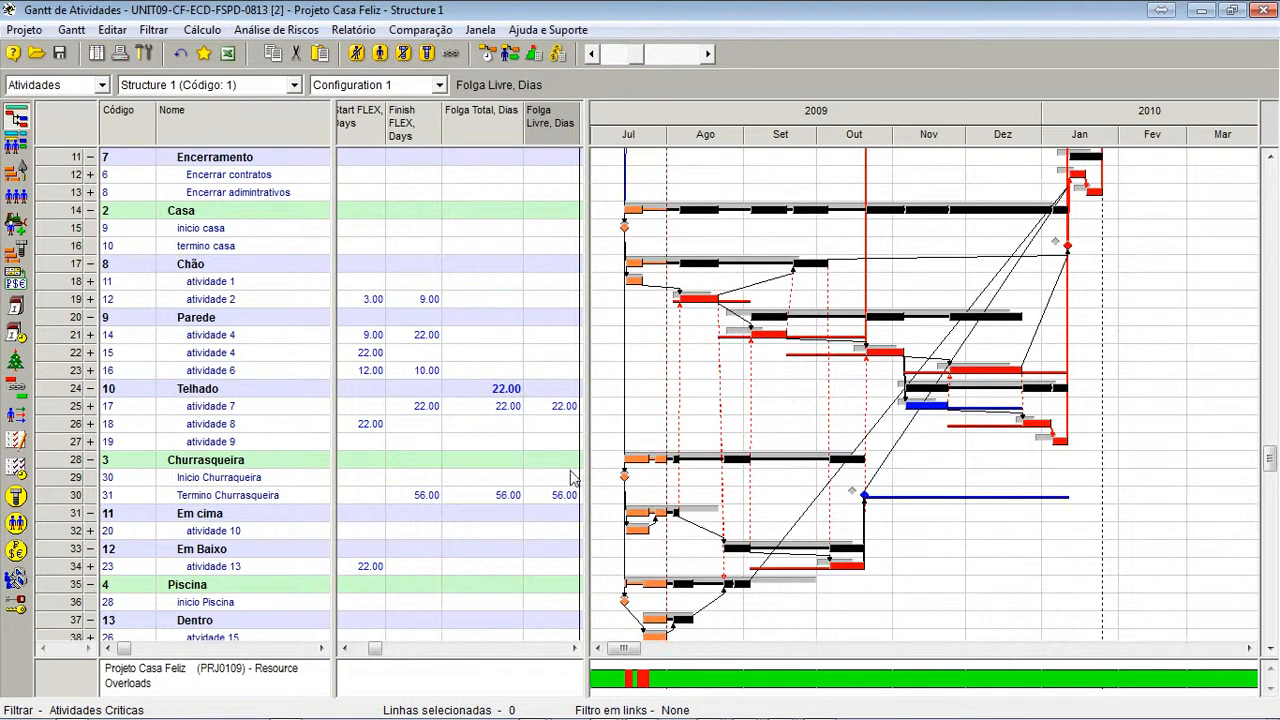
Compare the Finish FLEX and Folga Total values of atividade 7
click(492, 416)
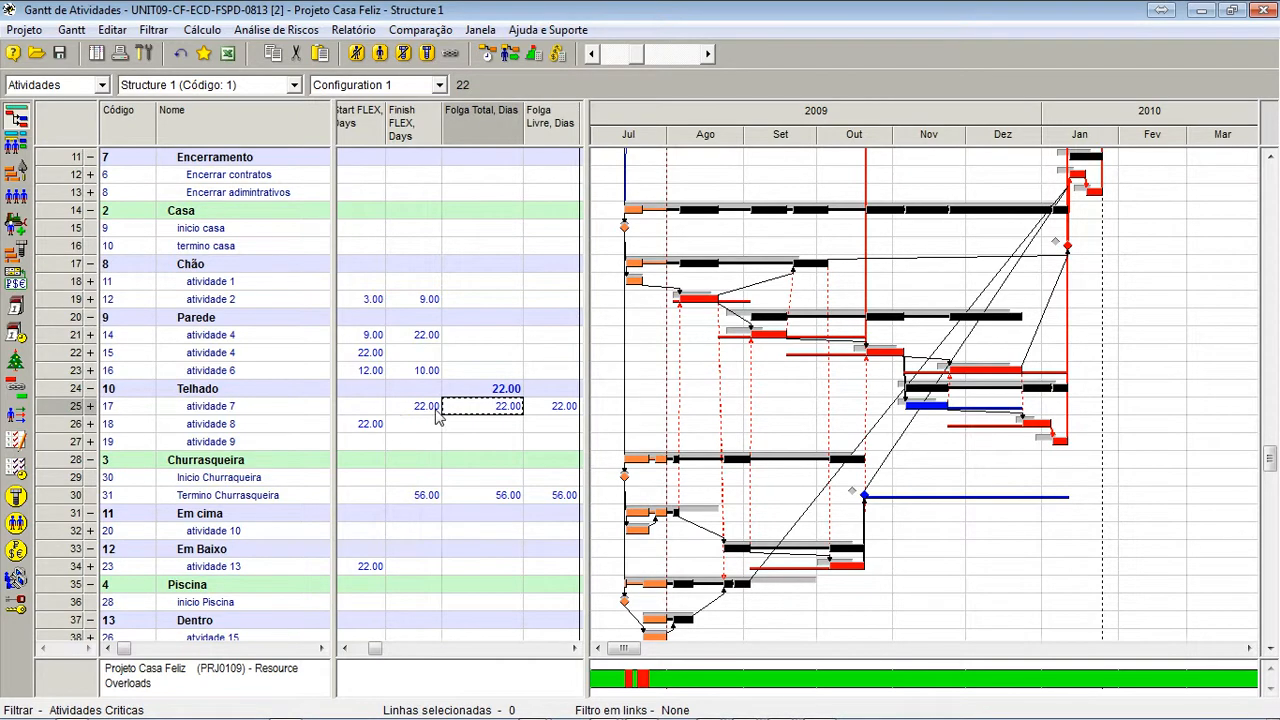
key(Left)
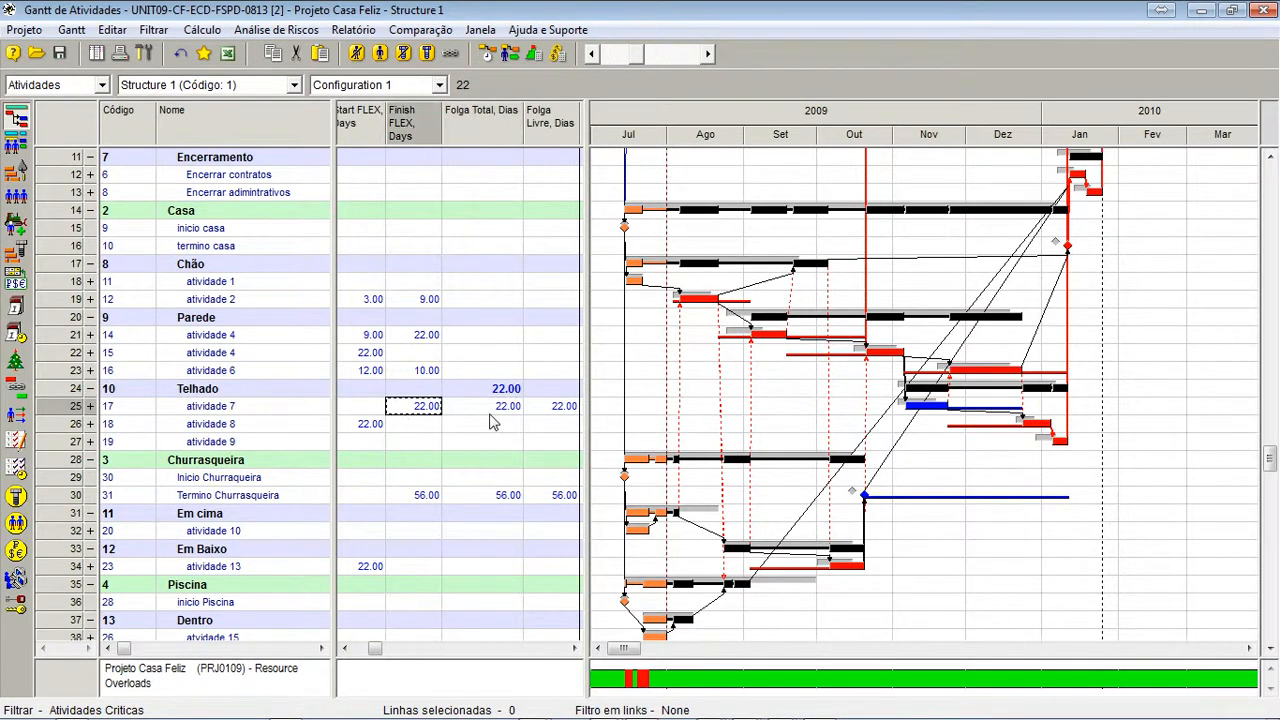
click(463, 410)
click(420, 410)
click(485, 412)
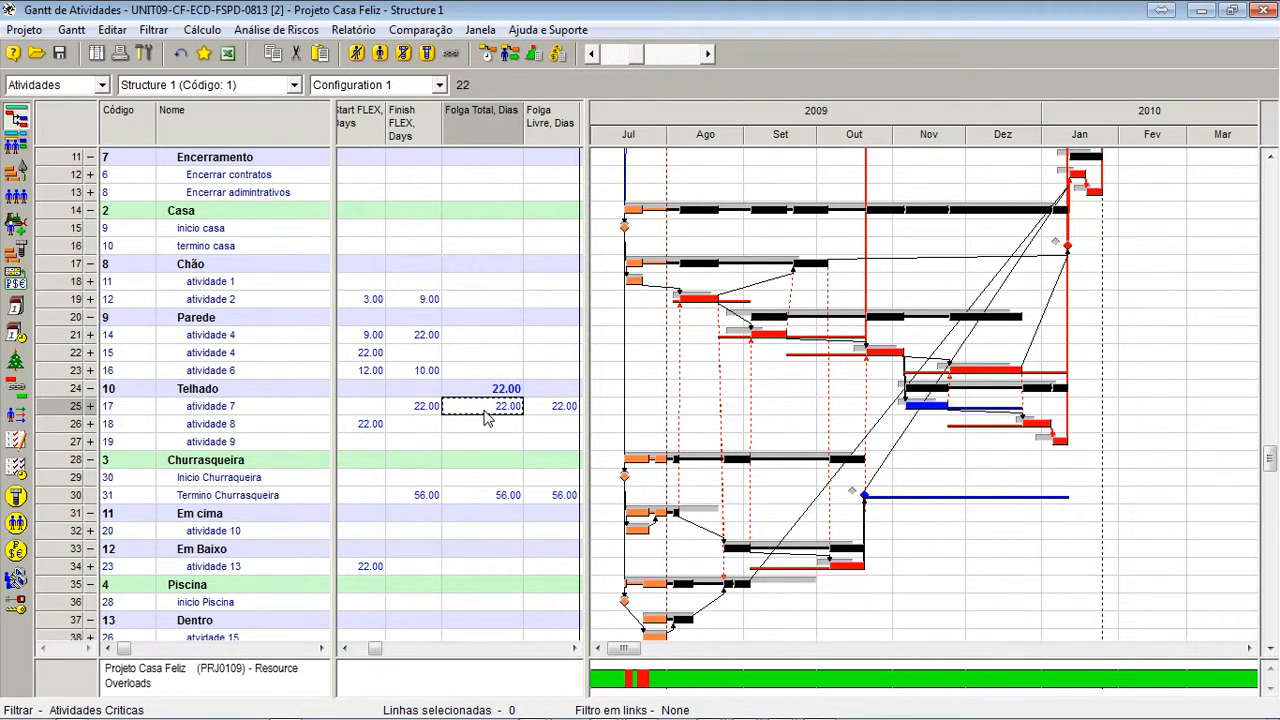
Fit the table area to all four float columns and examine the FLEX values of atividade 4 (code 14) and atividade 6
click(345, 649)
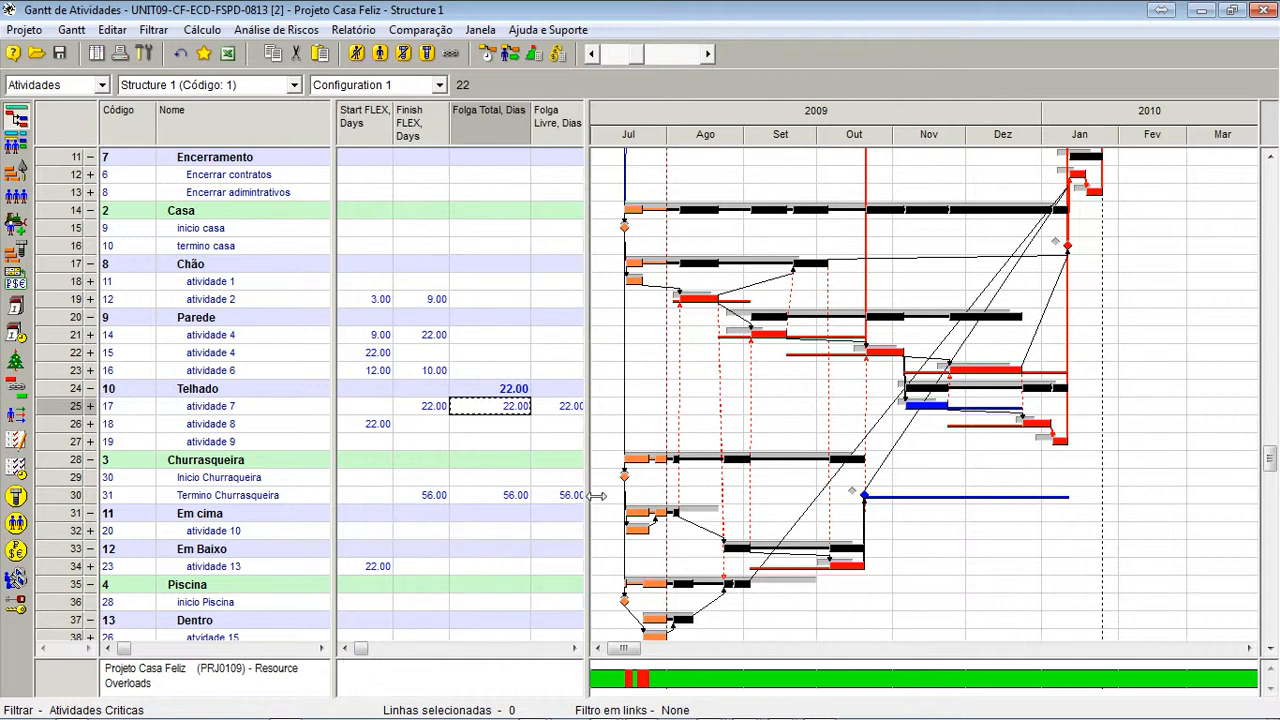
mouse_move(590, 495)
mouse_down()
mouse_move(613, 494)
mouse_move(590, 496)
mouse_up()
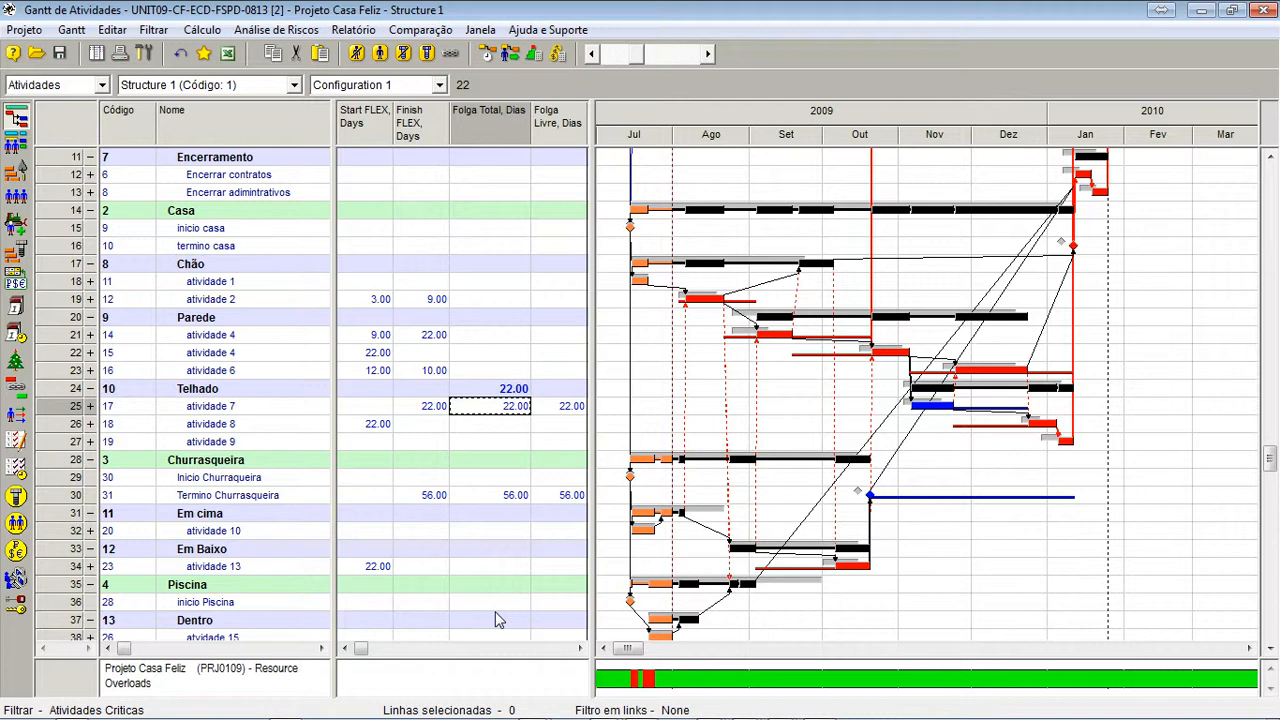
click(387, 335)
click(428, 374)
click(383, 372)
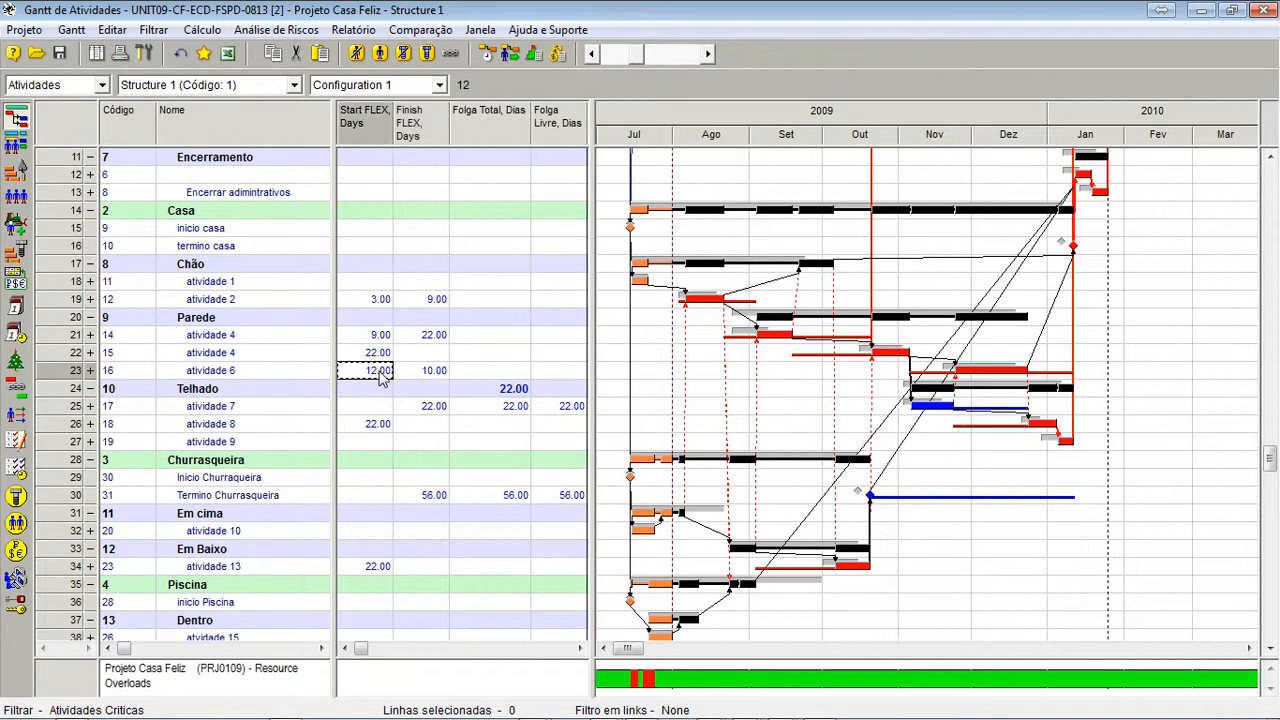